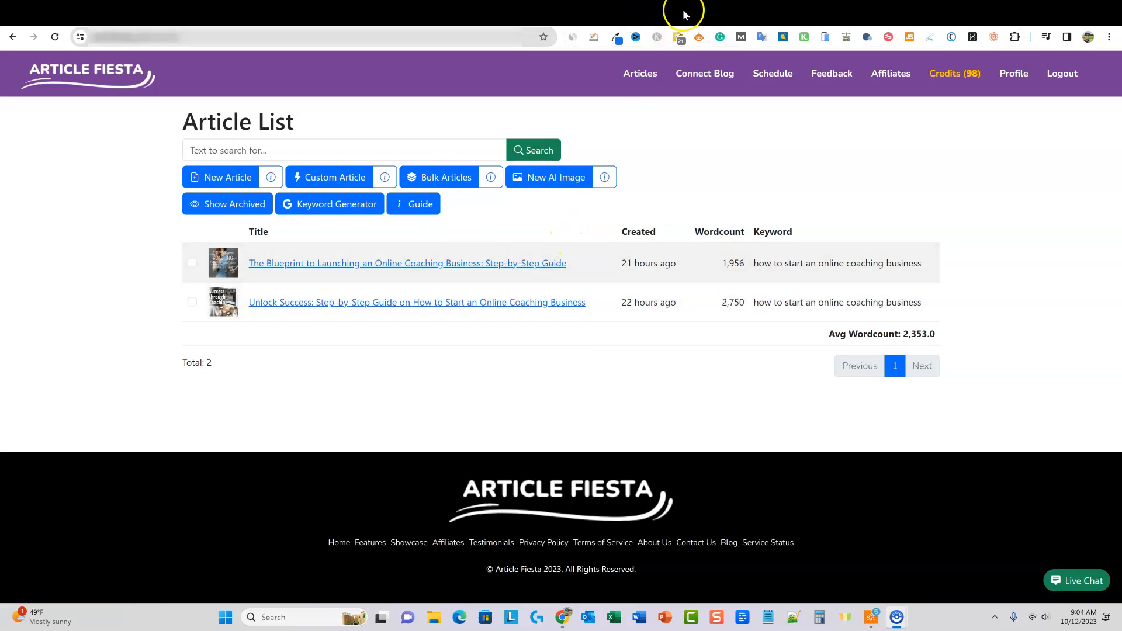
# Switch to the NeuronWriter article on starting an online coaching business and open its content score checklist
pyautogui.click(643, 11)
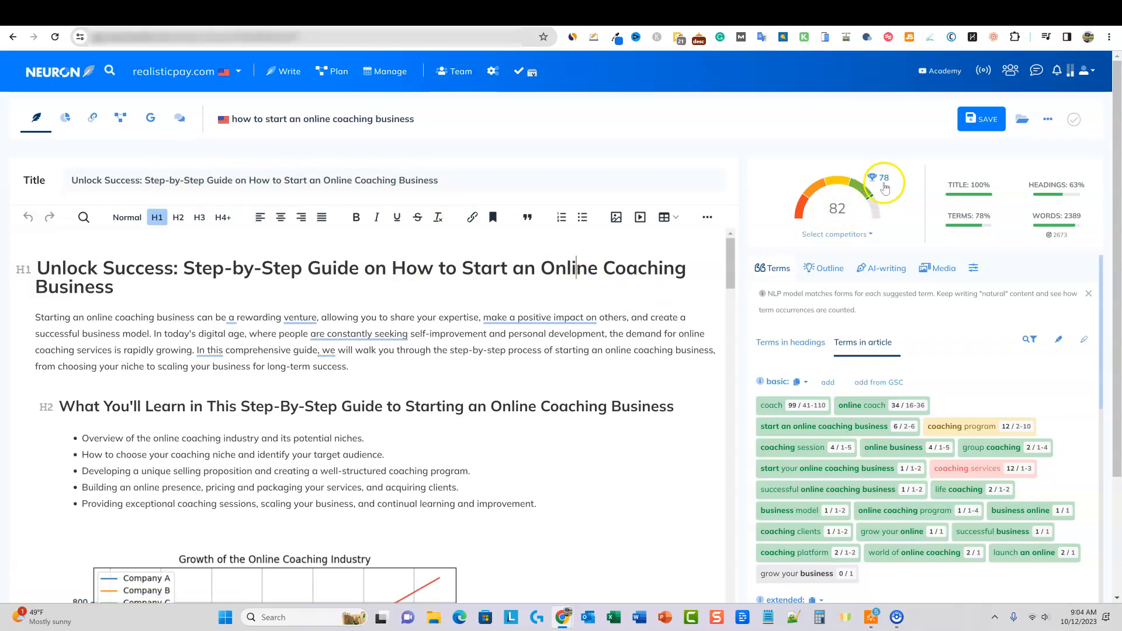
pyautogui.moveTo(885, 182)
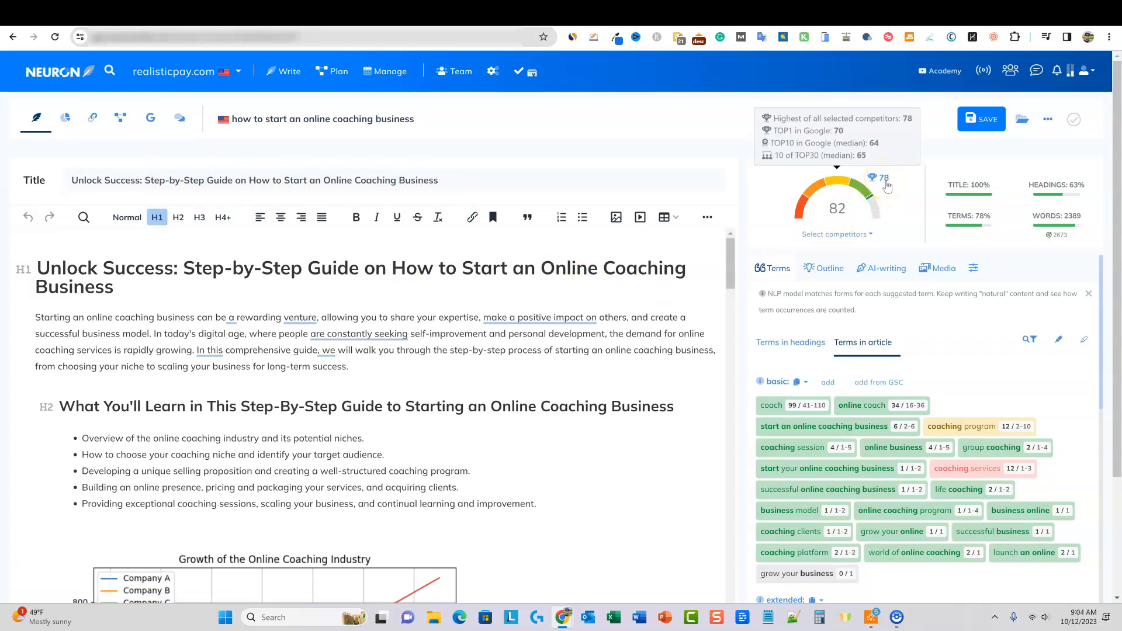
pyautogui.click(884, 181)
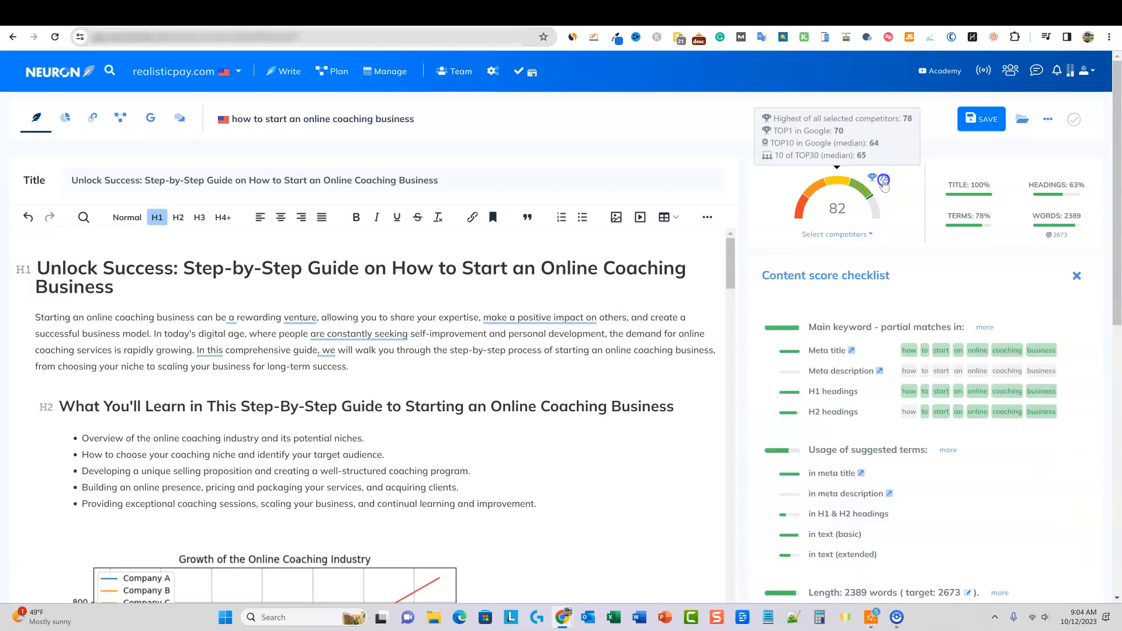
# Examine the competitor parameters for the ten top-ranked pages, comparing content scores, word counts and readability
pyautogui.click(65, 118)
pyautogui.scroll(-6, 351, 290)
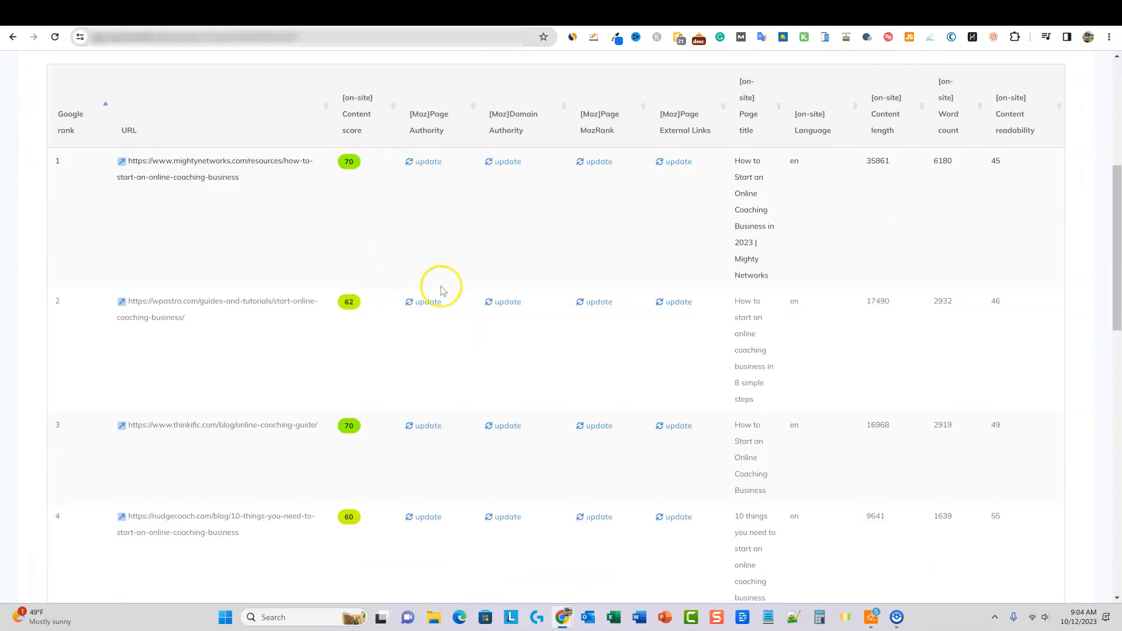
pyautogui.scroll(-2, 371, 267)
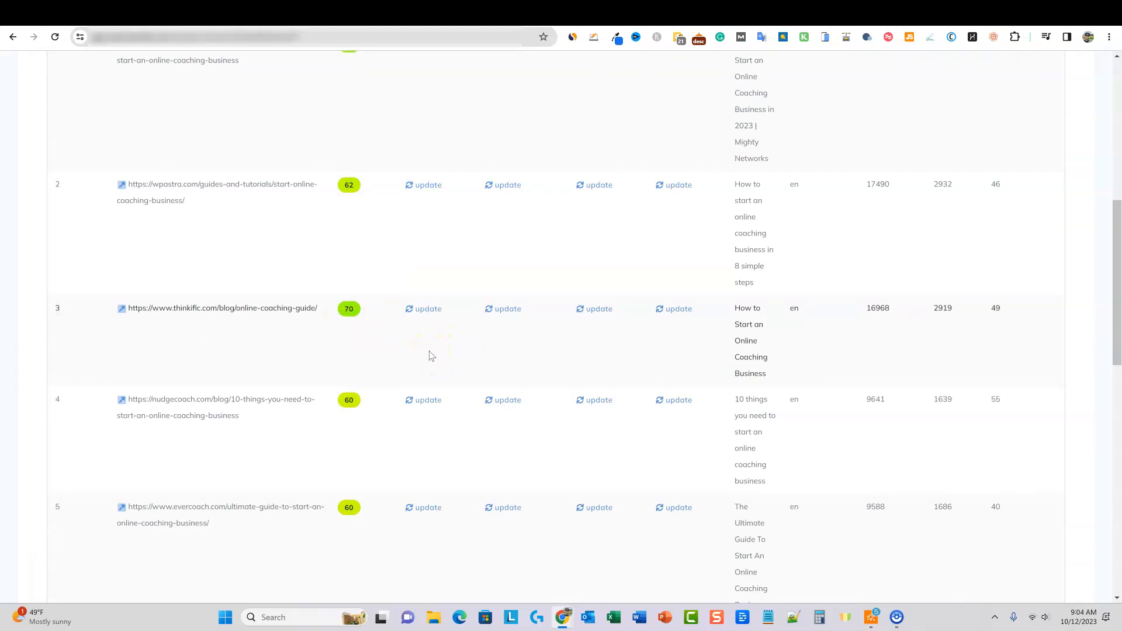
pyautogui.scroll(-5, 428, 350)
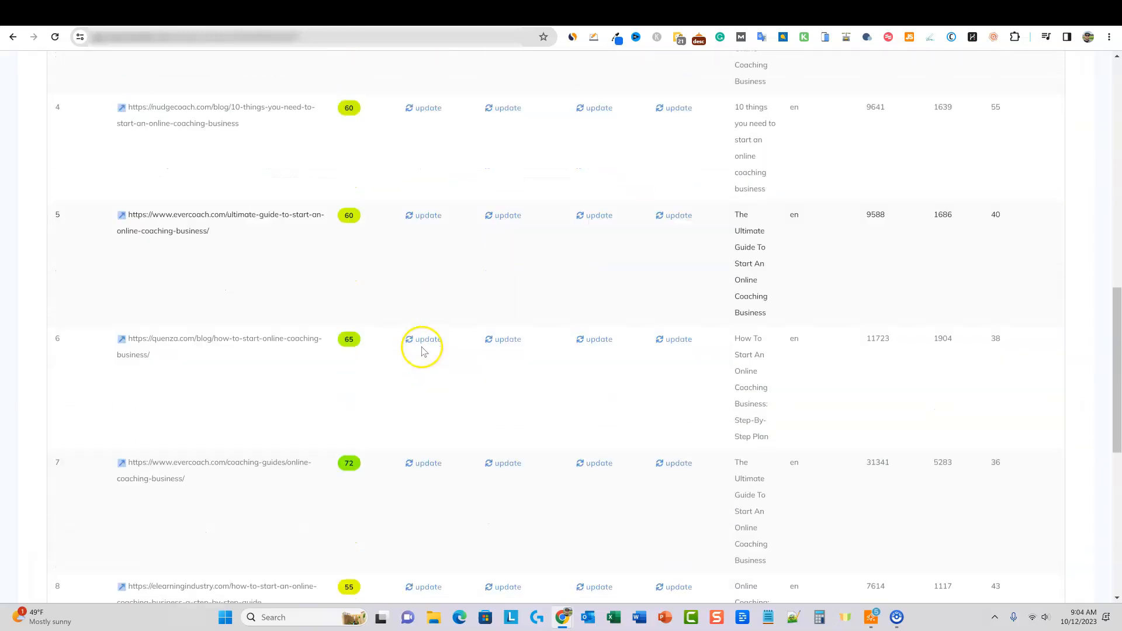
pyautogui.click(422, 340)
pyautogui.scroll(-3, 409, 336)
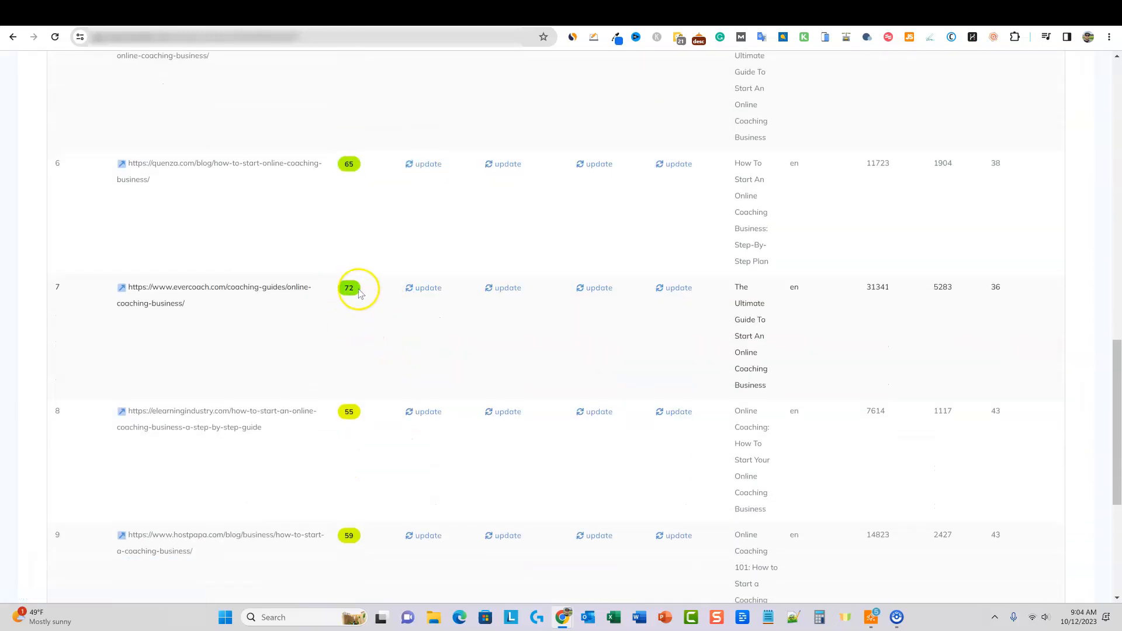
pyautogui.scroll(-5, 359, 292)
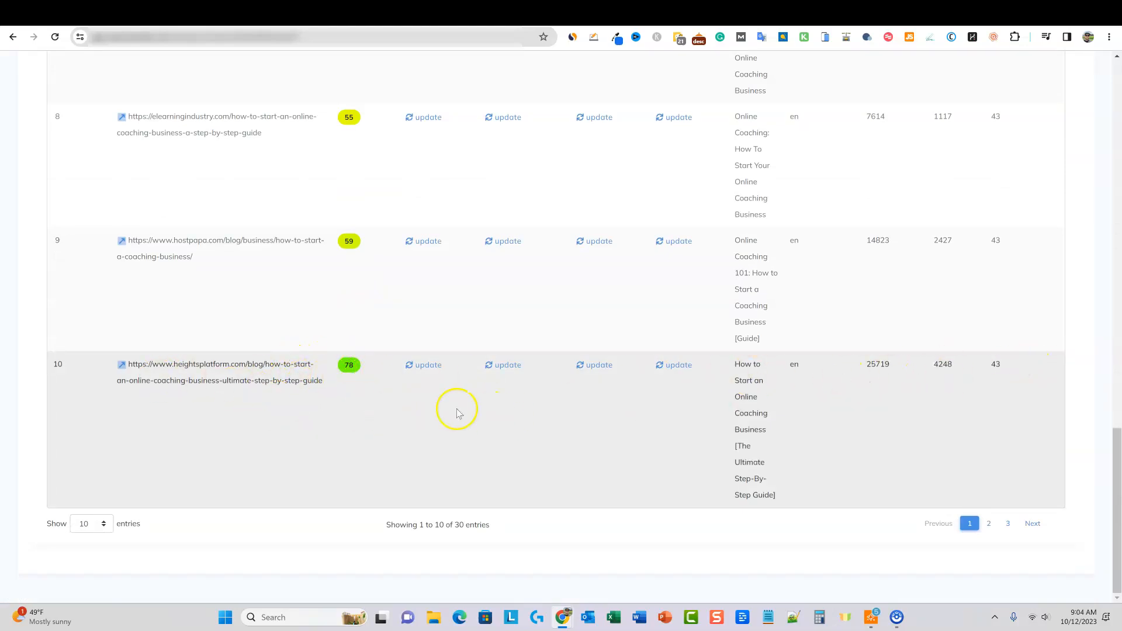
pyautogui.scroll(8, 689, 366)
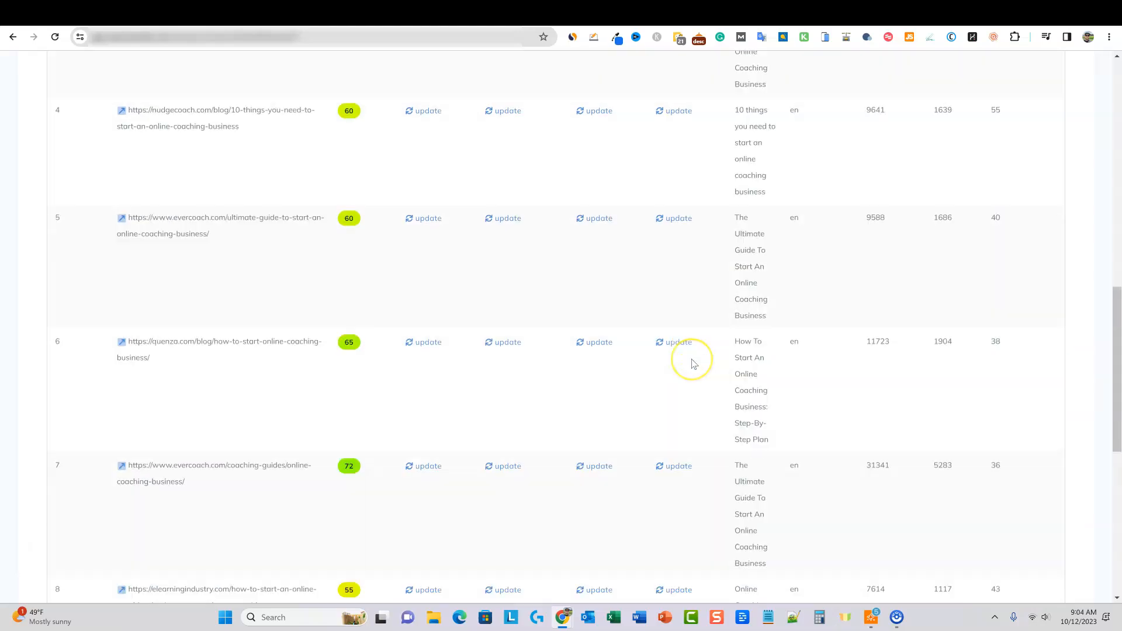
pyautogui.scroll(12, 692, 364)
pyautogui.scroll(-14, 551, 395)
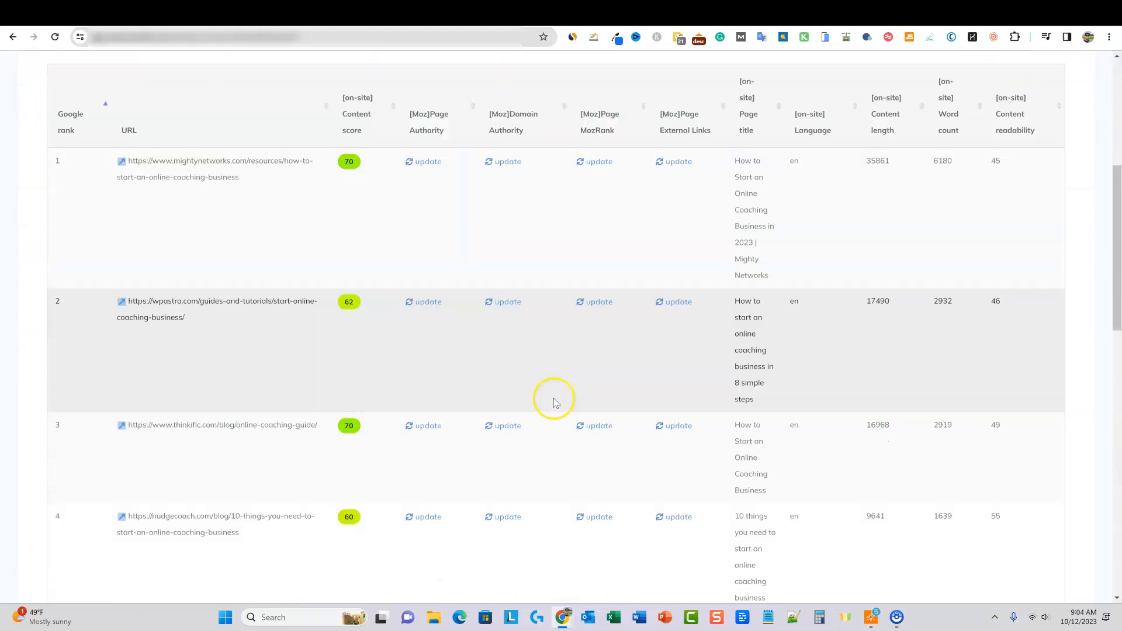
pyautogui.scroll(-7, 347, 418)
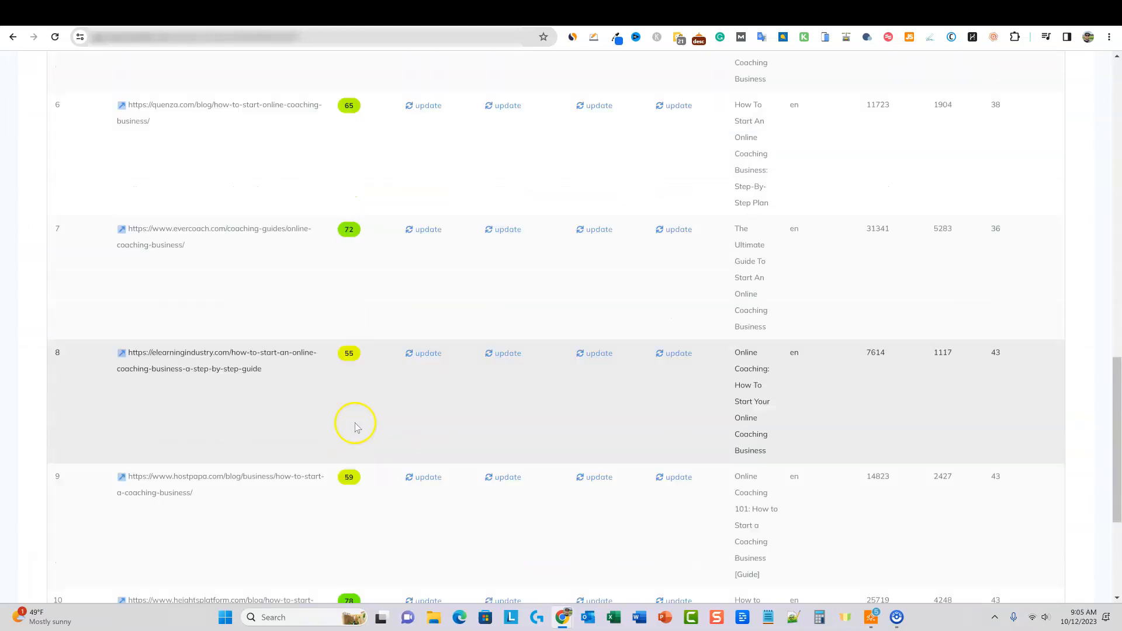
pyautogui.scroll(15, 412, 284)
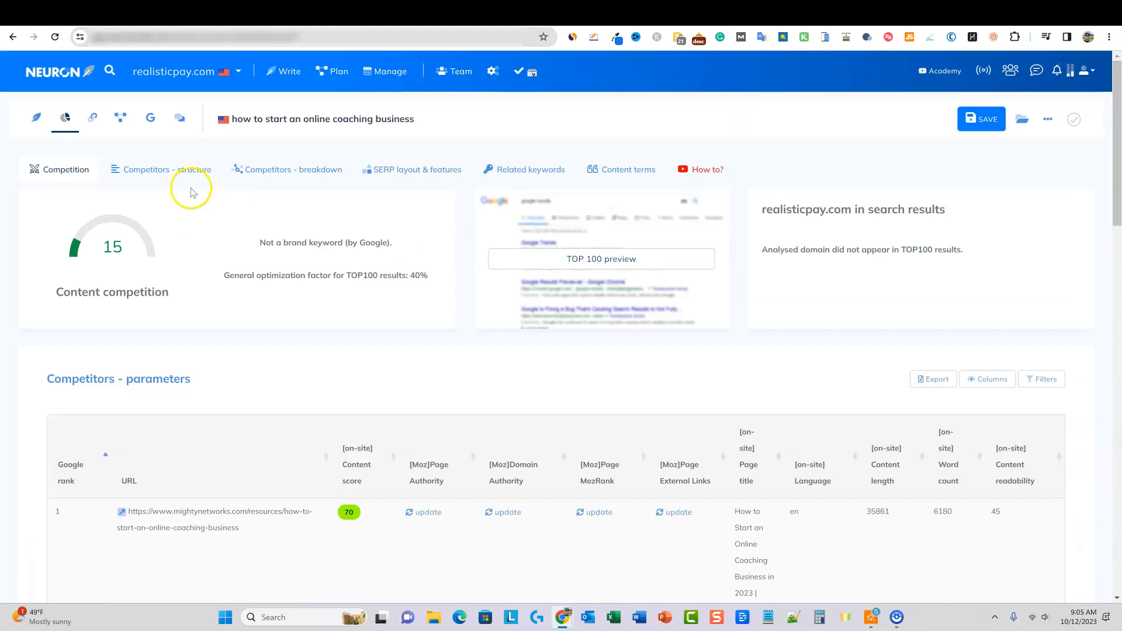
# Return to the article editor and examine the Growth of the Online Coaching Industry chart and the text around it
pyautogui.click(36, 117)
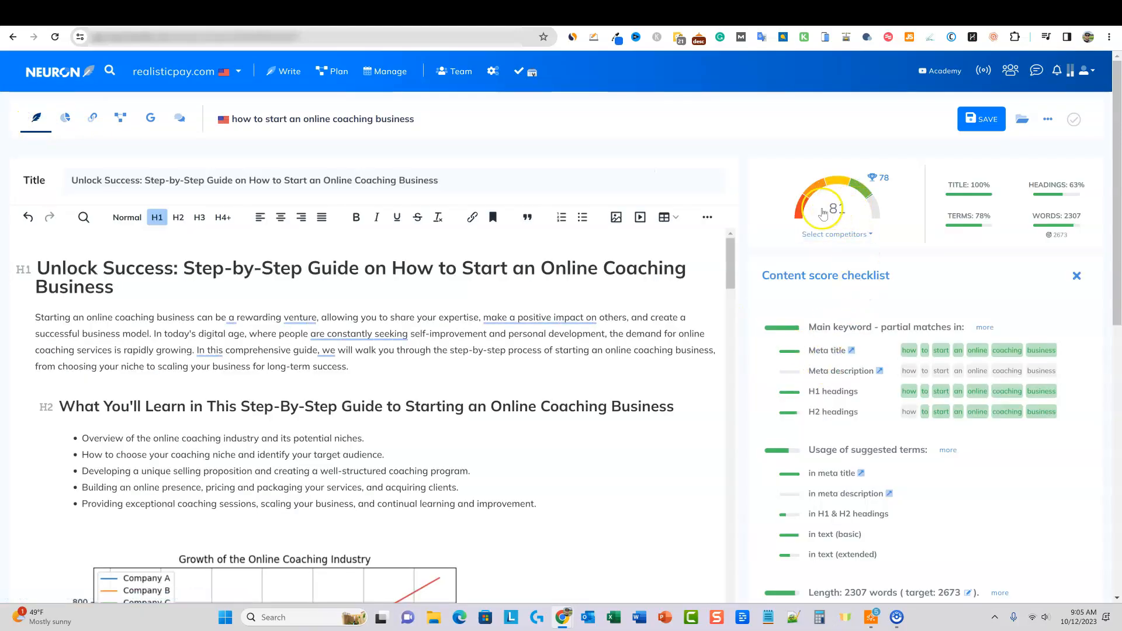
pyautogui.click(634, 349)
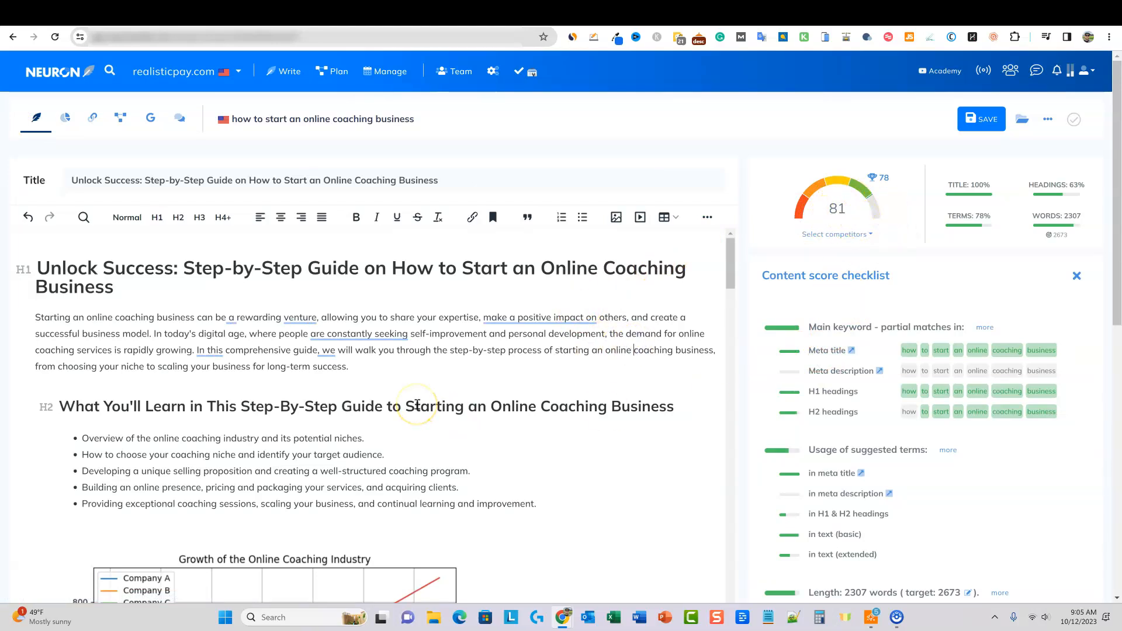
pyautogui.scroll(-5, 416, 405)
pyautogui.click(258, 360)
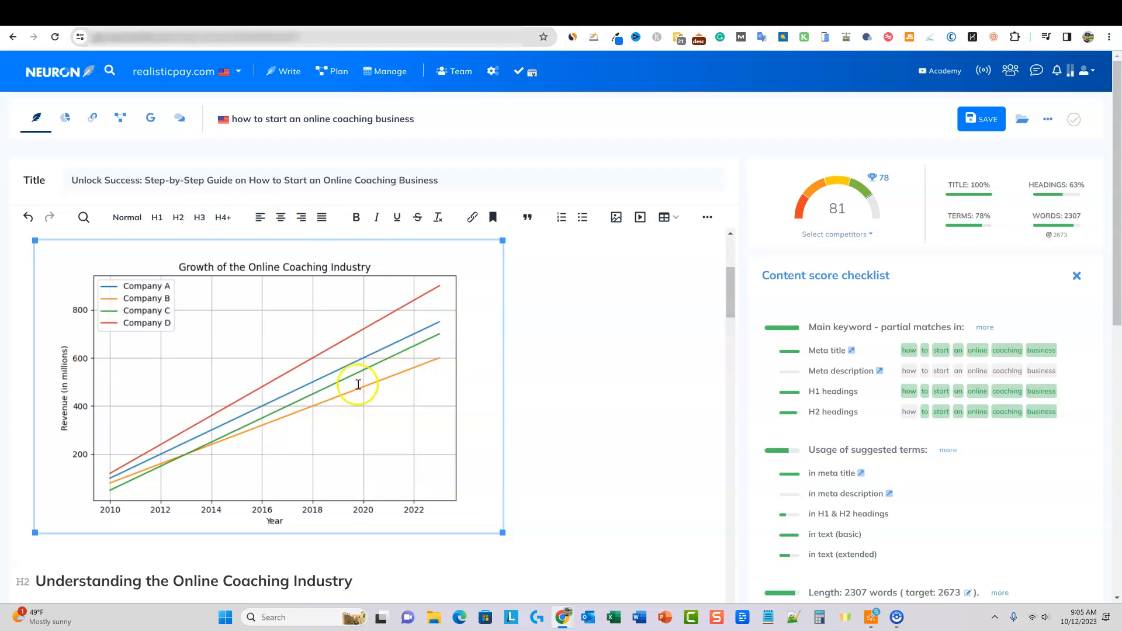
pyautogui.scroll(4, 380, 502)
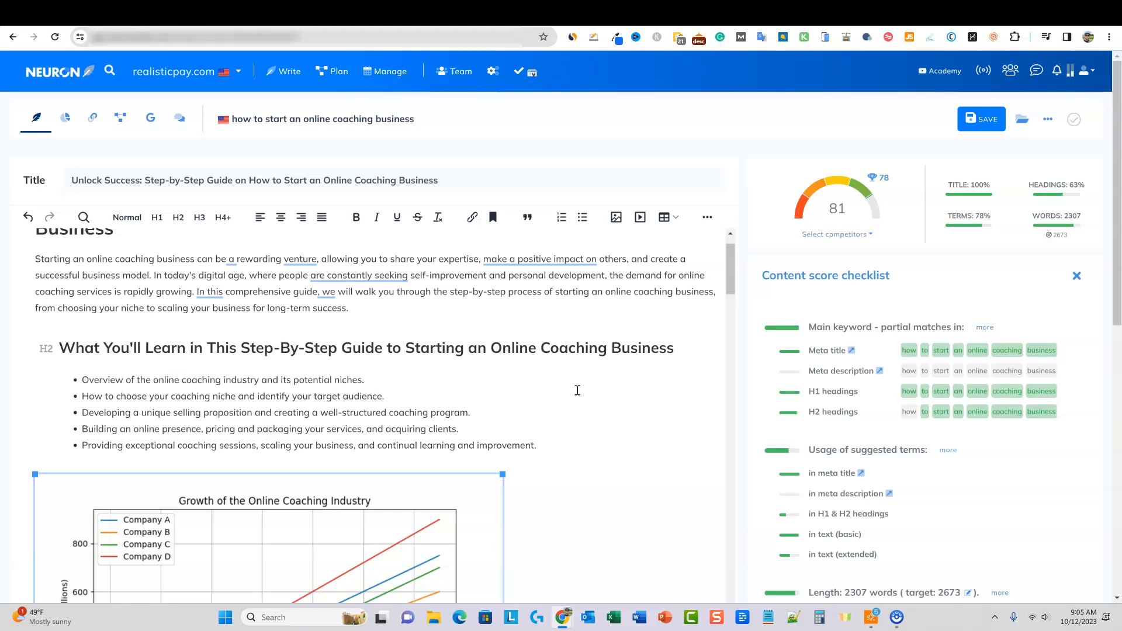
pyautogui.scroll(-4, 557, 448)
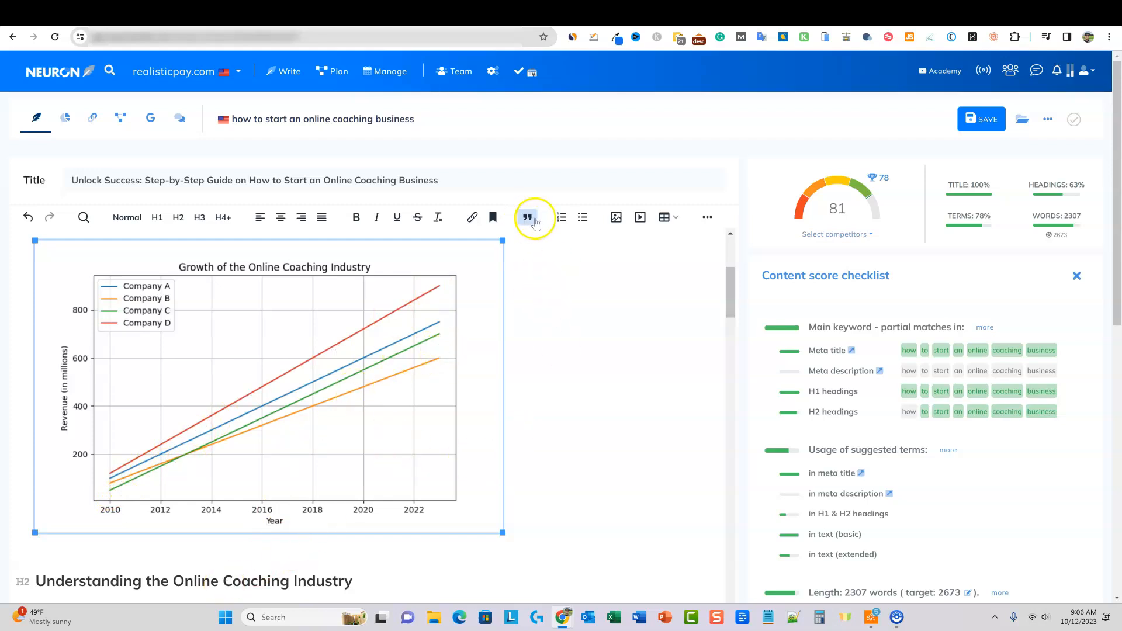
pyautogui.scroll(-2, 408, 380)
pyautogui.scroll(3, 283, 378)
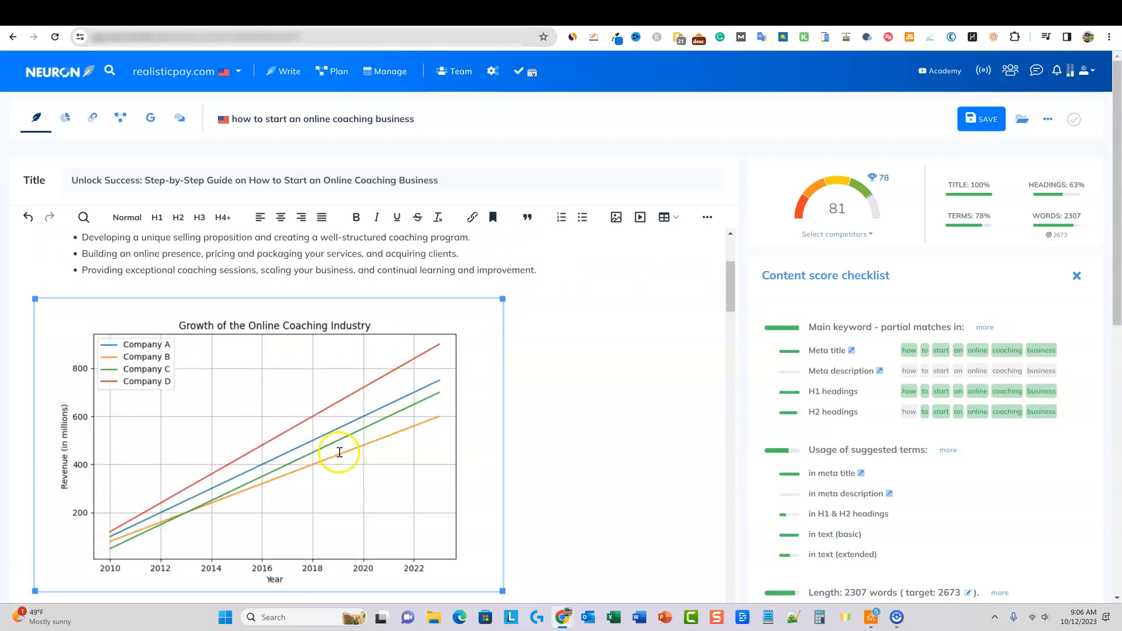
pyautogui.scroll(-1, 339, 452)
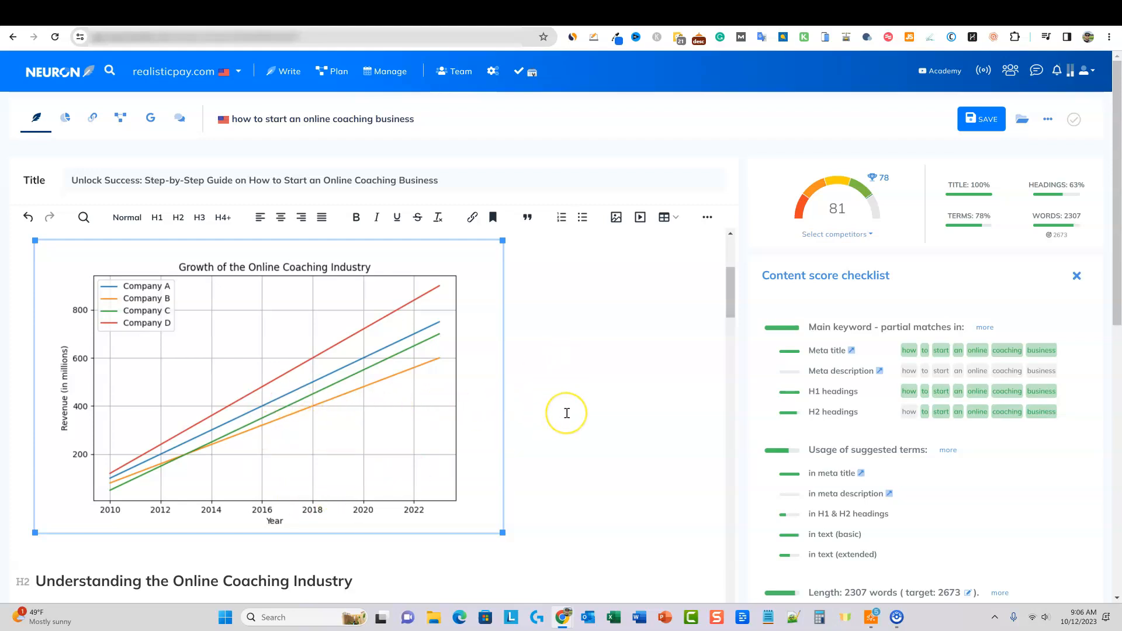
pyautogui.scroll(2, 567, 413)
pyautogui.scroll(-4, 567, 413)
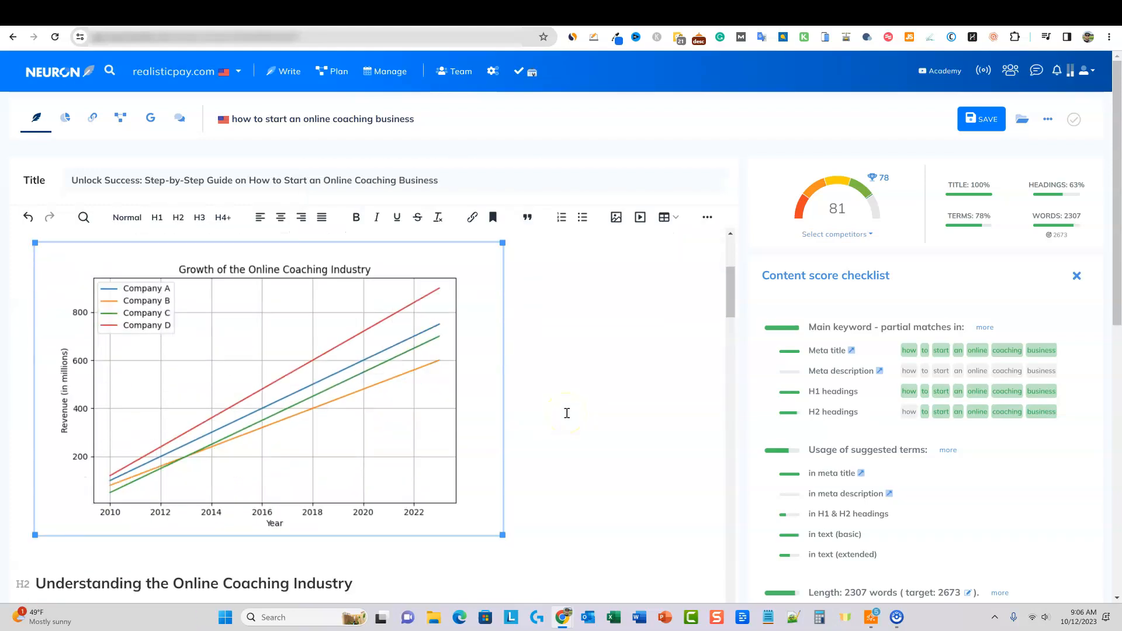
pyautogui.scroll(3, 485, 363)
pyautogui.scroll(-2, 386, 451)
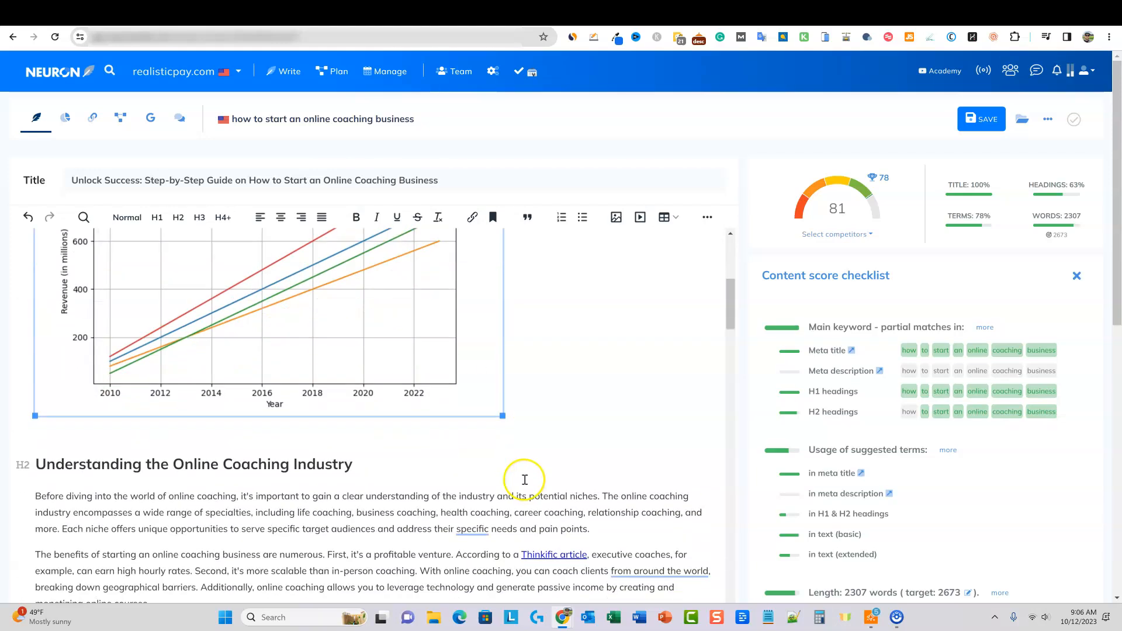
# View the ChatGPT section on leveraging technology for coaching services, and switch to Article Fiesta to open its blog connection page
pyautogui.click(608, 12)
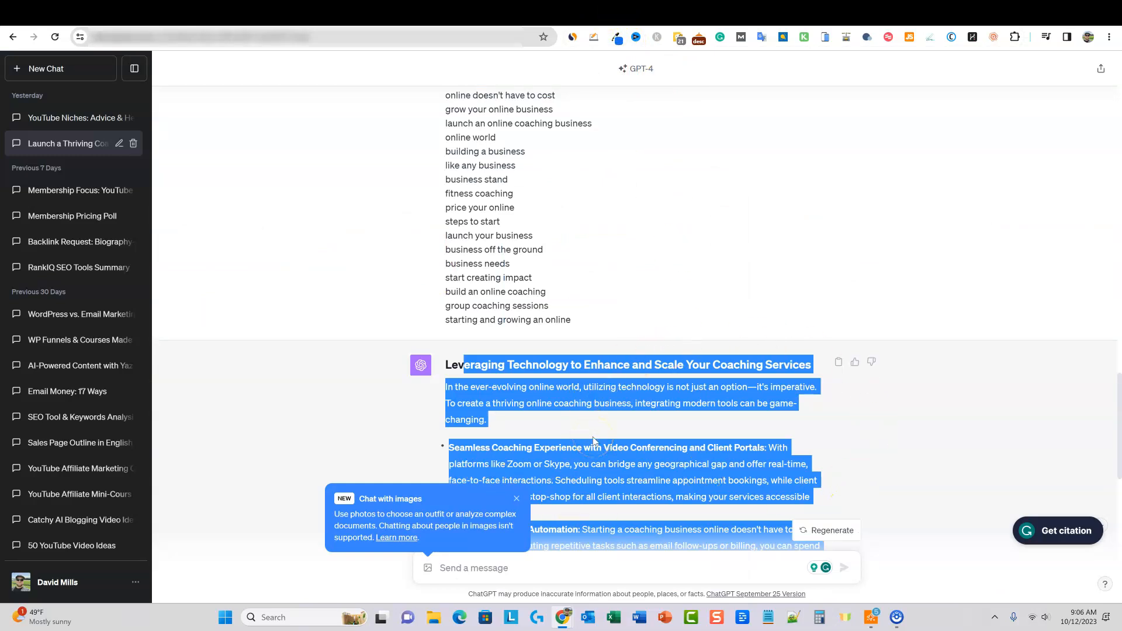
pyautogui.click(634, 11)
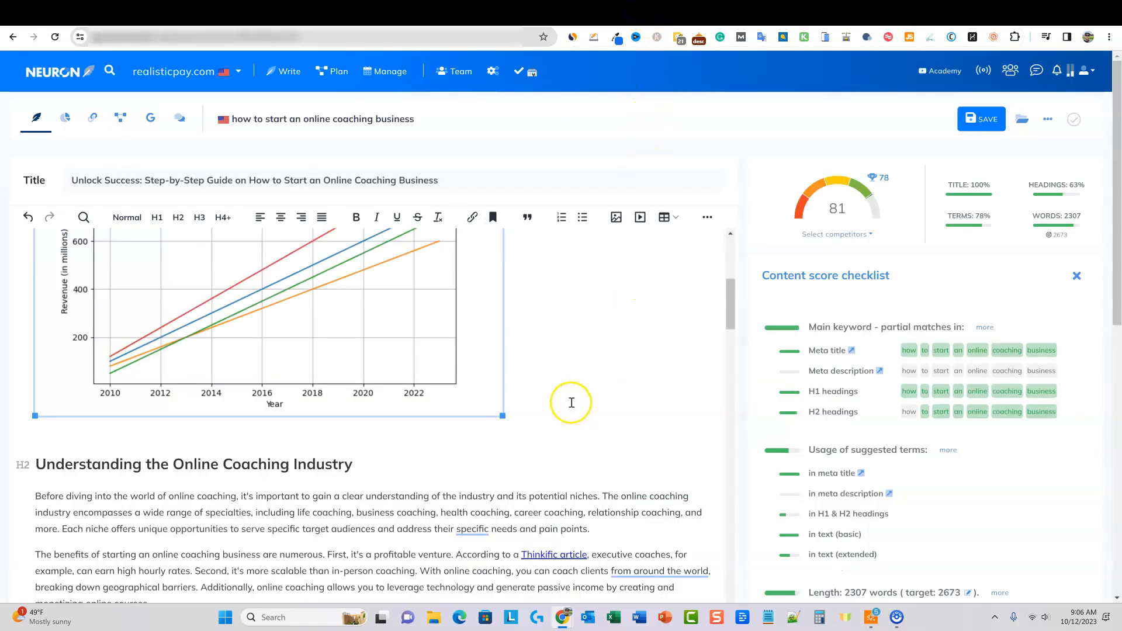
pyautogui.click(546, 17)
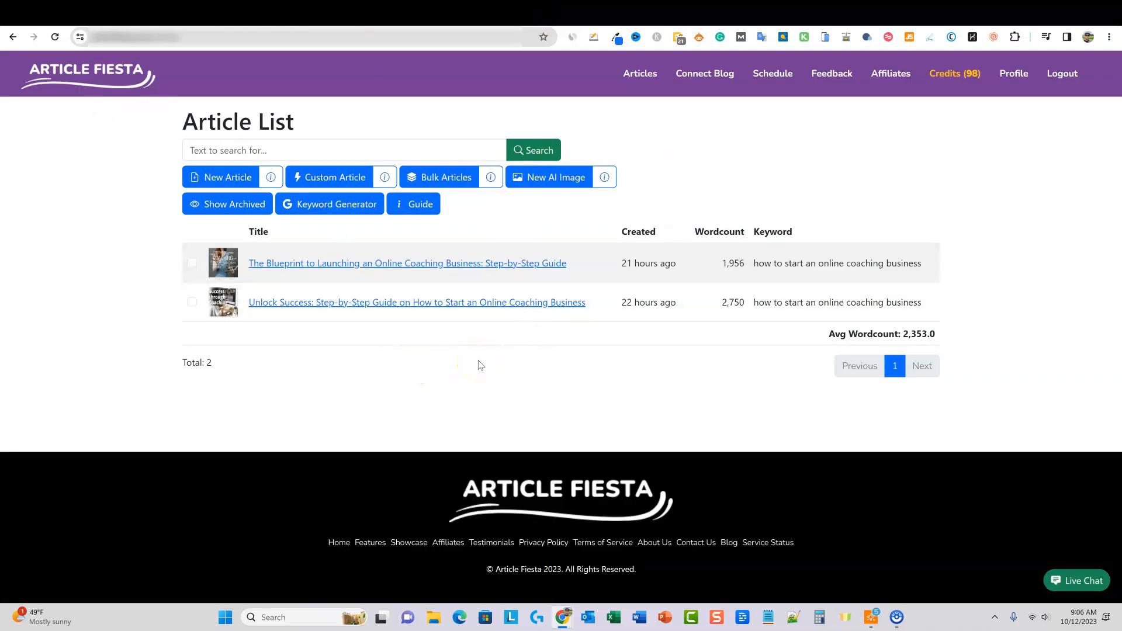
pyautogui.click(506, 361)
pyautogui.click(705, 76)
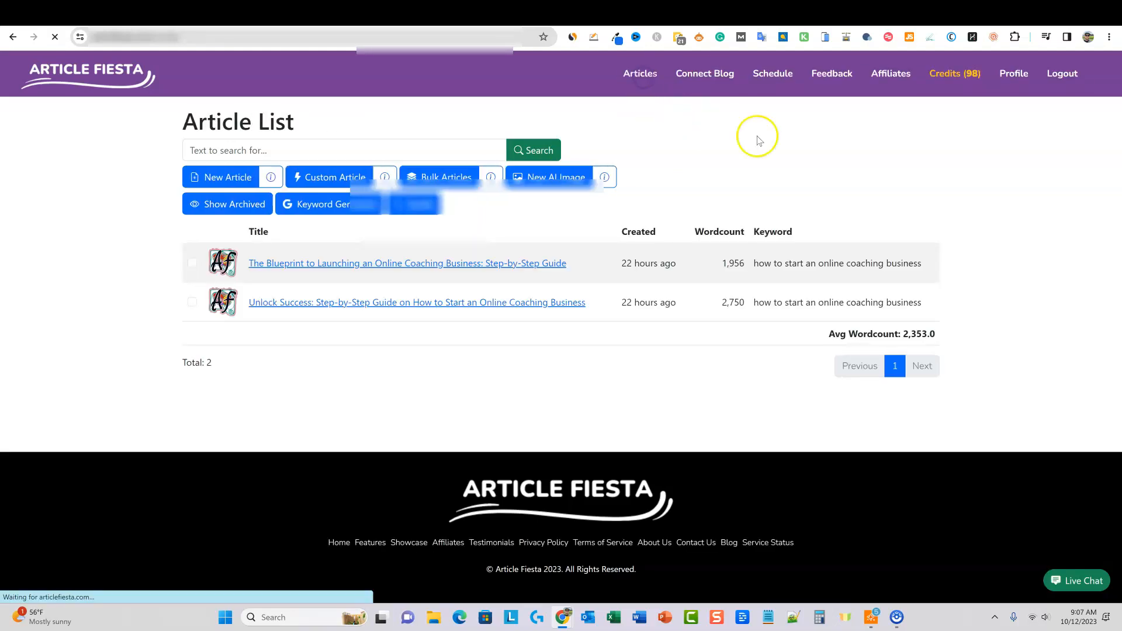
# Review the referrals table in Article Fiesta's affiliate stats and return to the article list
pyautogui.click(890, 74)
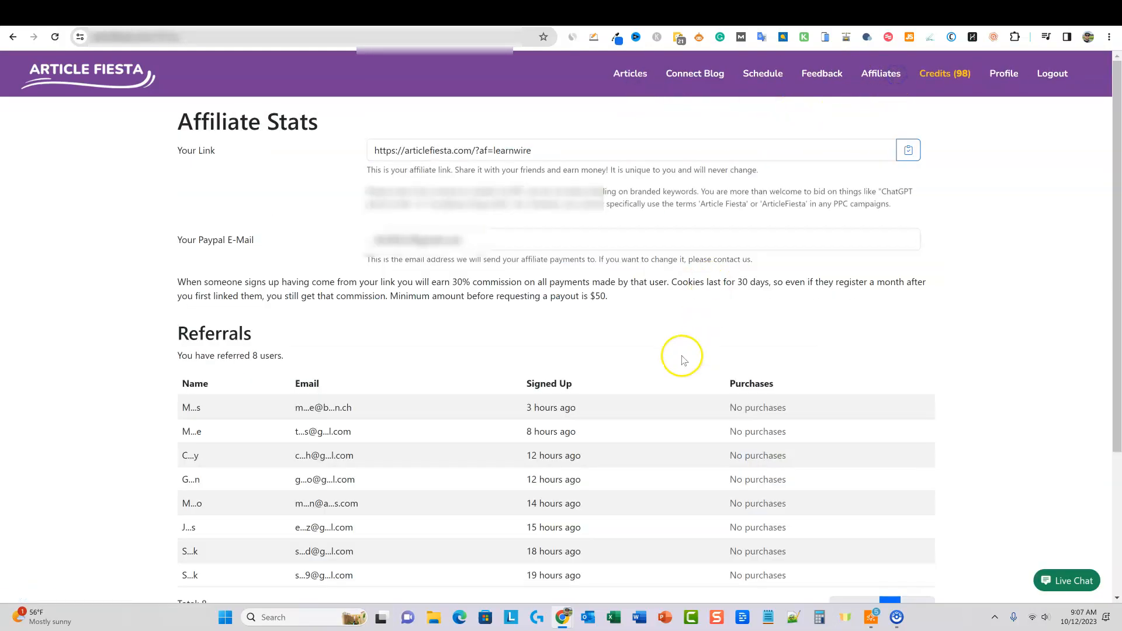
pyautogui.scroll(-3, 676, 358)
pyautogui.moveTo(170, 219); pyautogui.dragTo(839, 414)
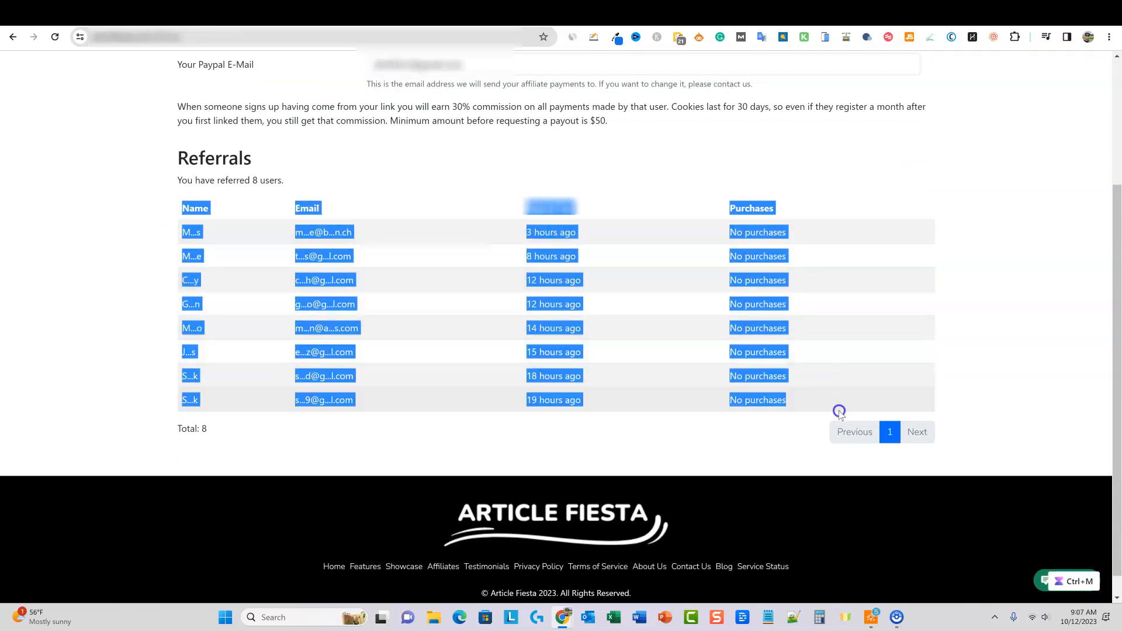
pyautogui.click(162, 175)
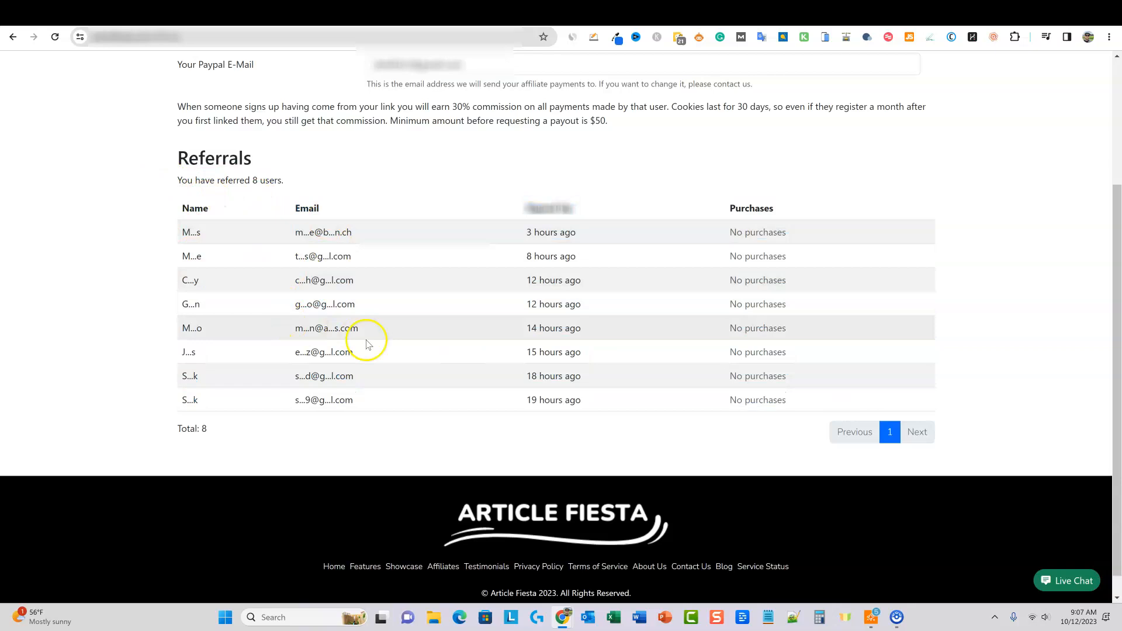
pyautogui.scroll(3, 818, 305)
pyautogui.click(640, 73)
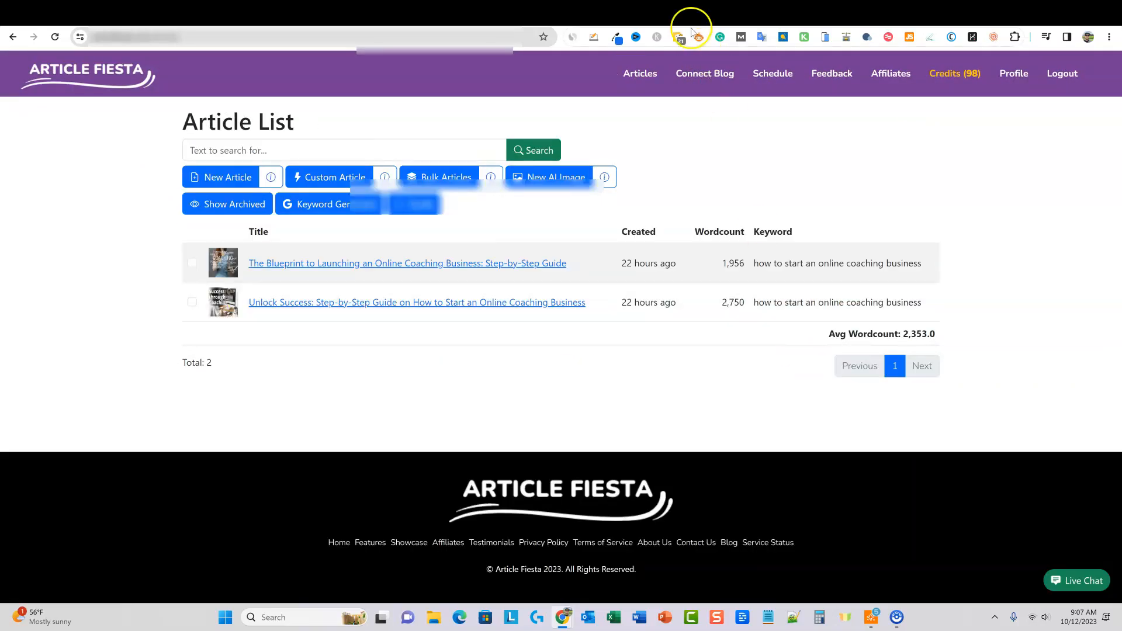
# Switch back to the NeuronWriter article, close the content score checklist and browse the AI-writing templates
pyautogui.click(635, 12)
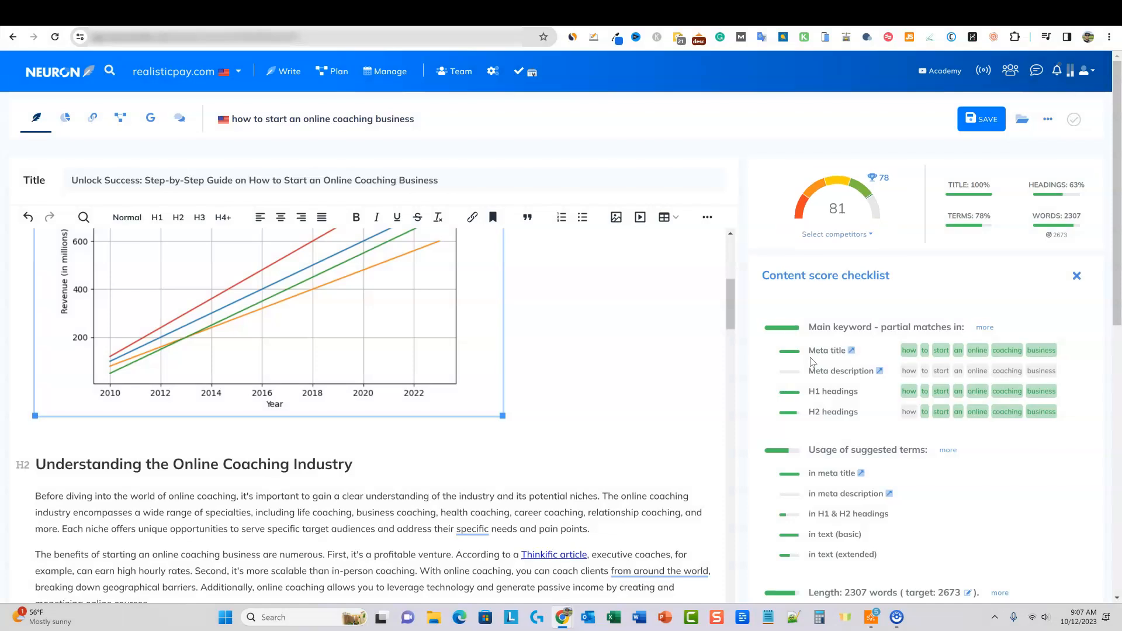
pyautogui.click(1077, 275)
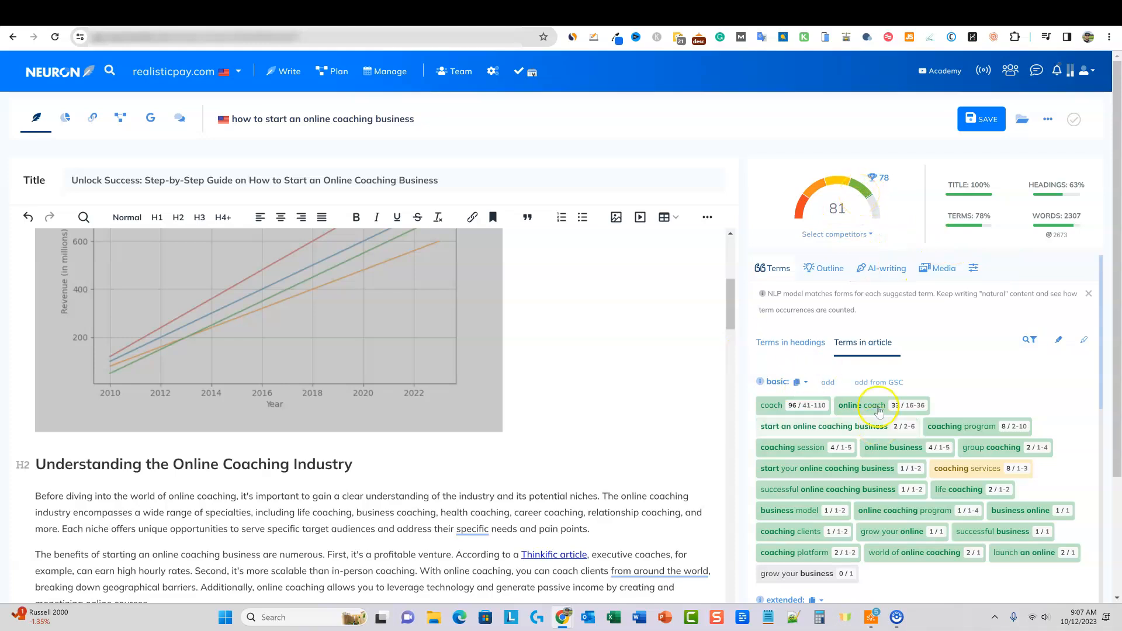
pyautogui.click(884, 267)
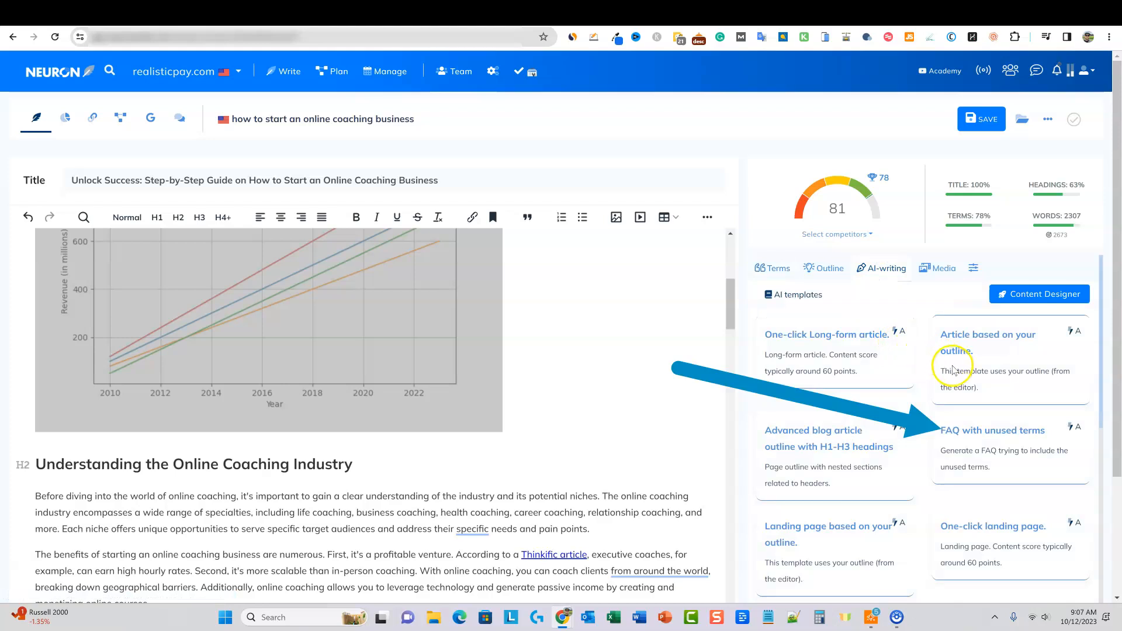
pyautogui.scroll(-1, 987, 449)
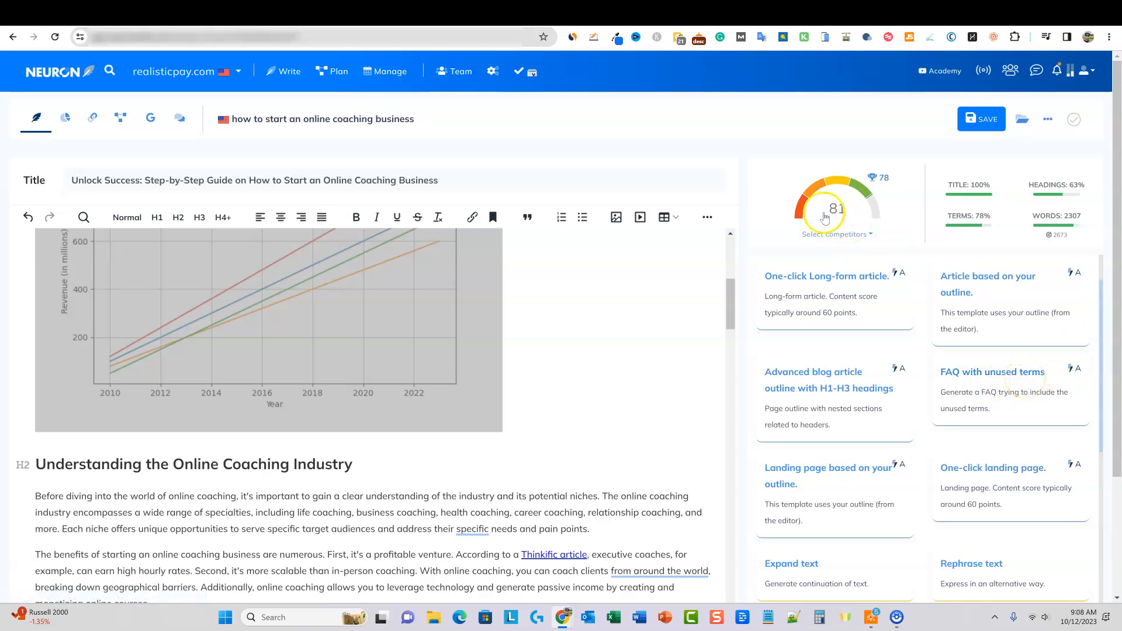
# Return to the suggested terms and examine the basic and extended term usage in the article
pyautogui.moveTo(864, 206)
pyautogui.scroll(1, 881, 491)
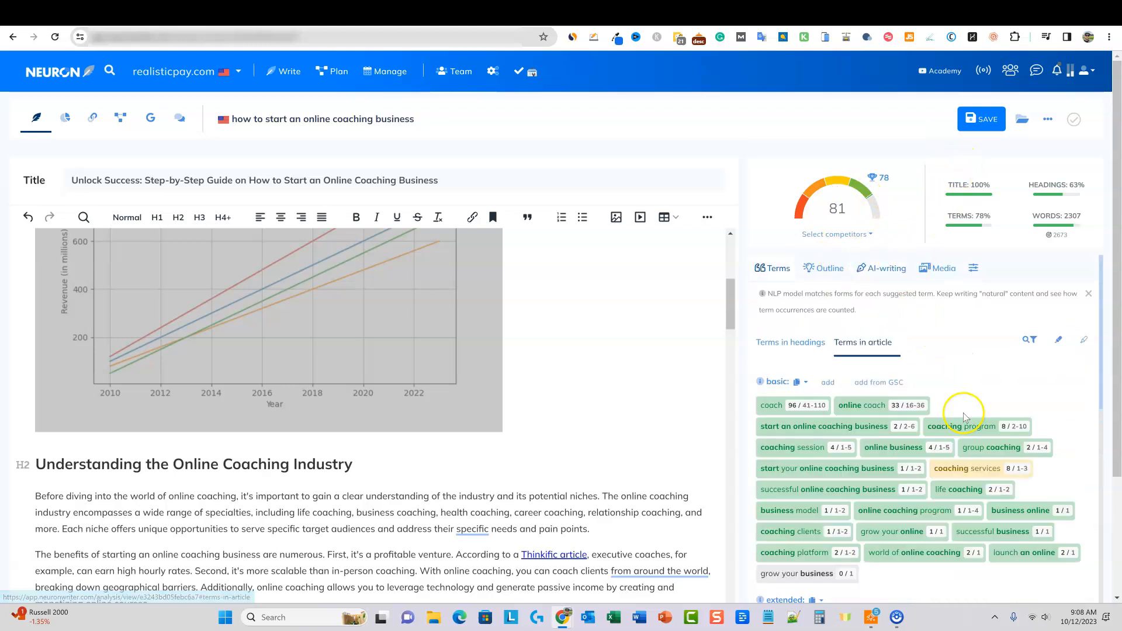
pyautogui.scroll(-1, 966, 412)
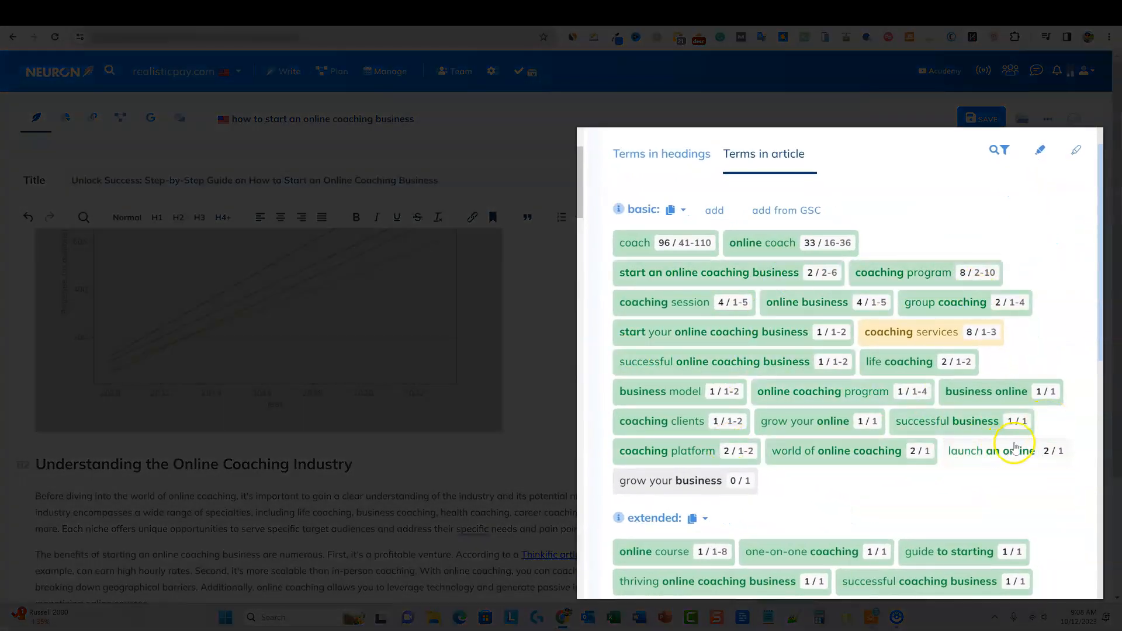
# Examine which extended terms the article still lacks and recheck the basic term counts
pyautogui.scroll(-3, 1047, 364)
pyautogui.scroll(-12, 1047, 363)
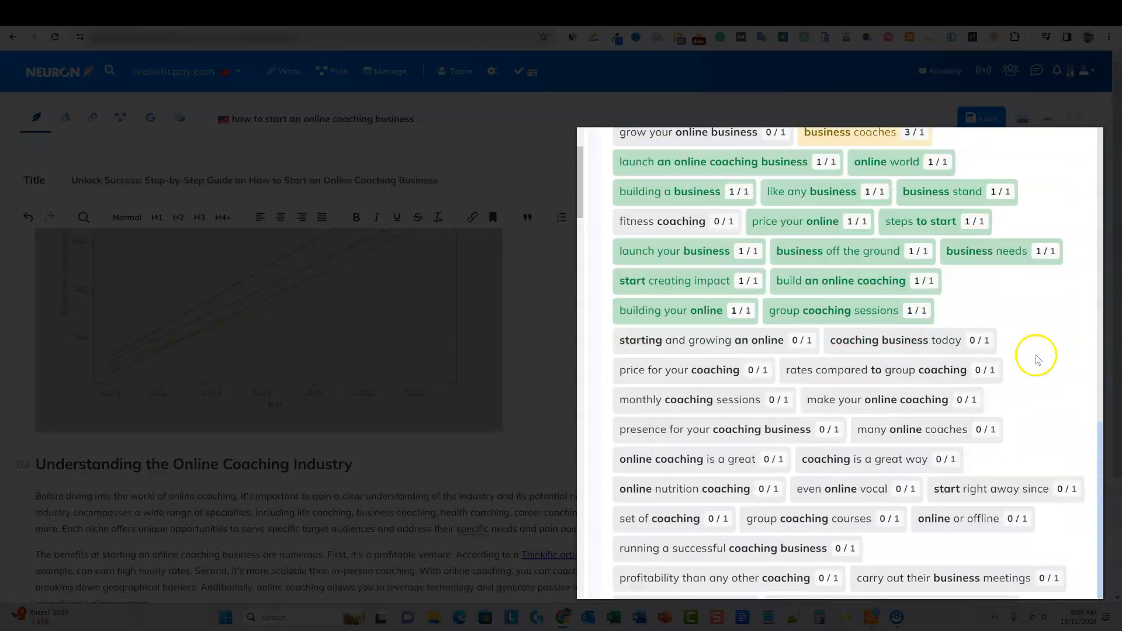
pyautogui.scroll(15, 1015, 352)
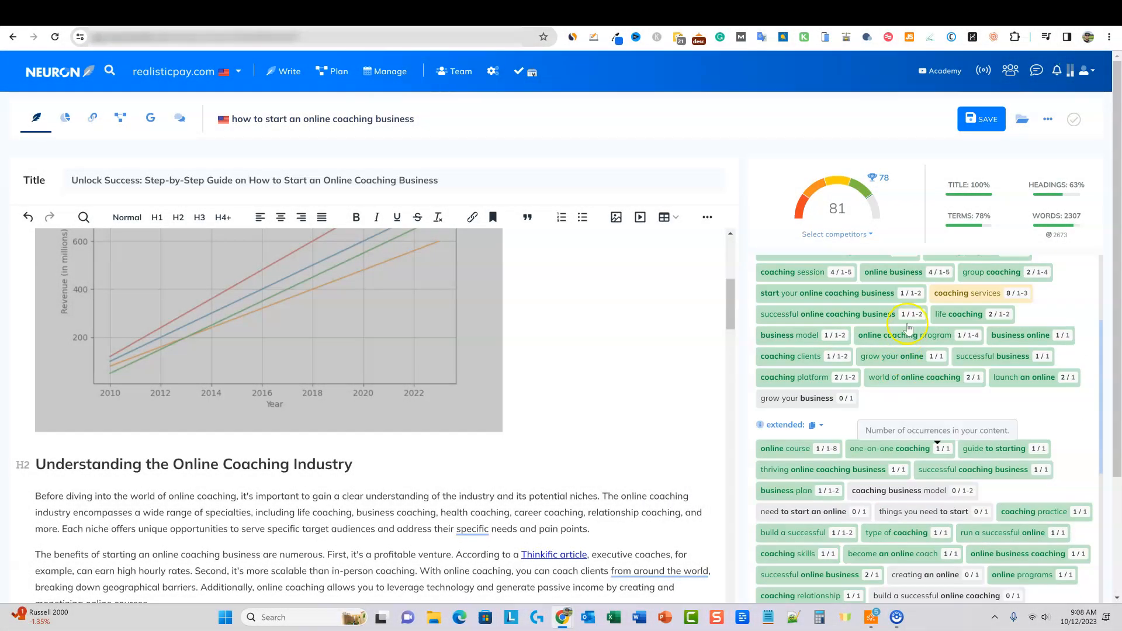
pyautogui.scroll(-2, 996, 408)
pyautogui.scroll(-2, 996, 409)
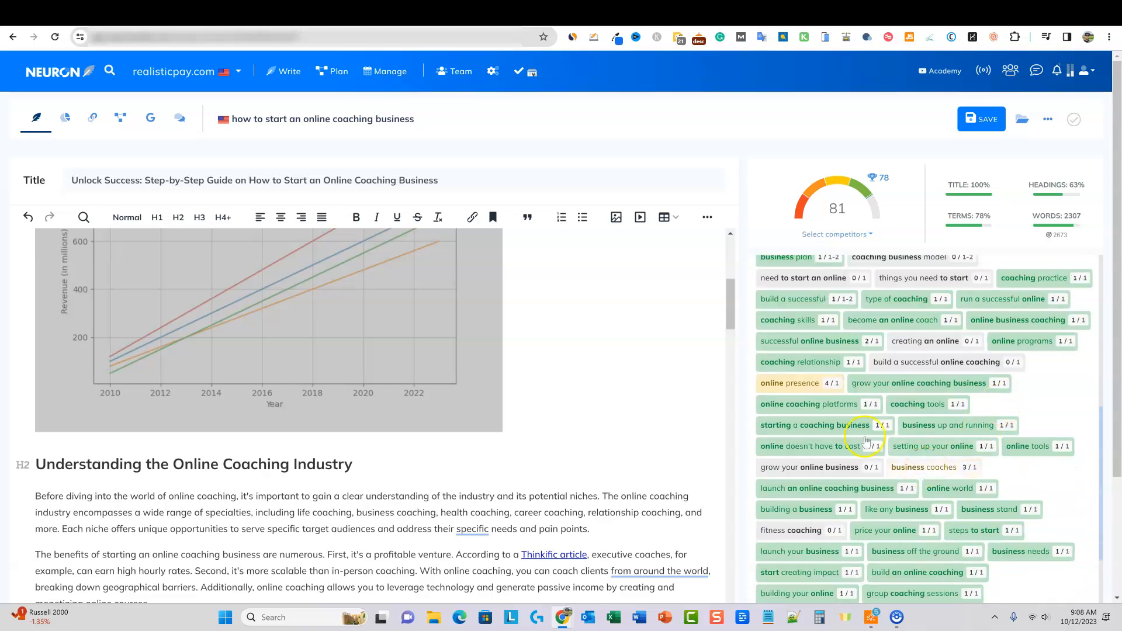
pyautogui.scroll(-2, 952, 385)
pyautogui.scroll(8, 950, 381)
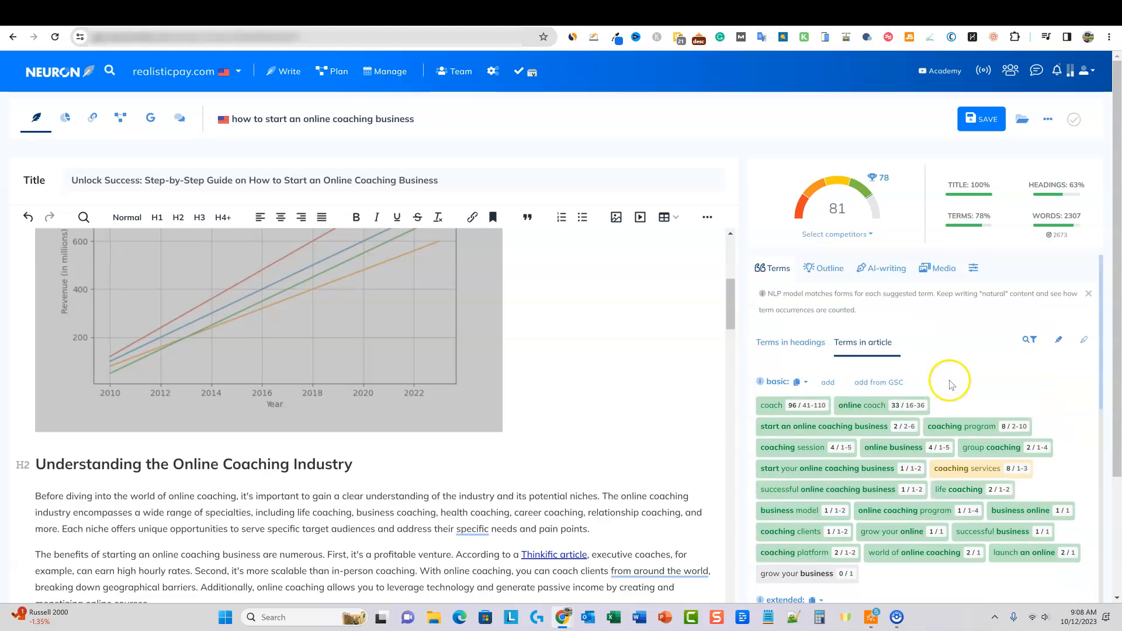
# Review the article's coaching industry, niche and unique selling proposition sections, including their images and the Comparison of Coaching USPs chart
pyautogui.scroll(-5, 620, 409)
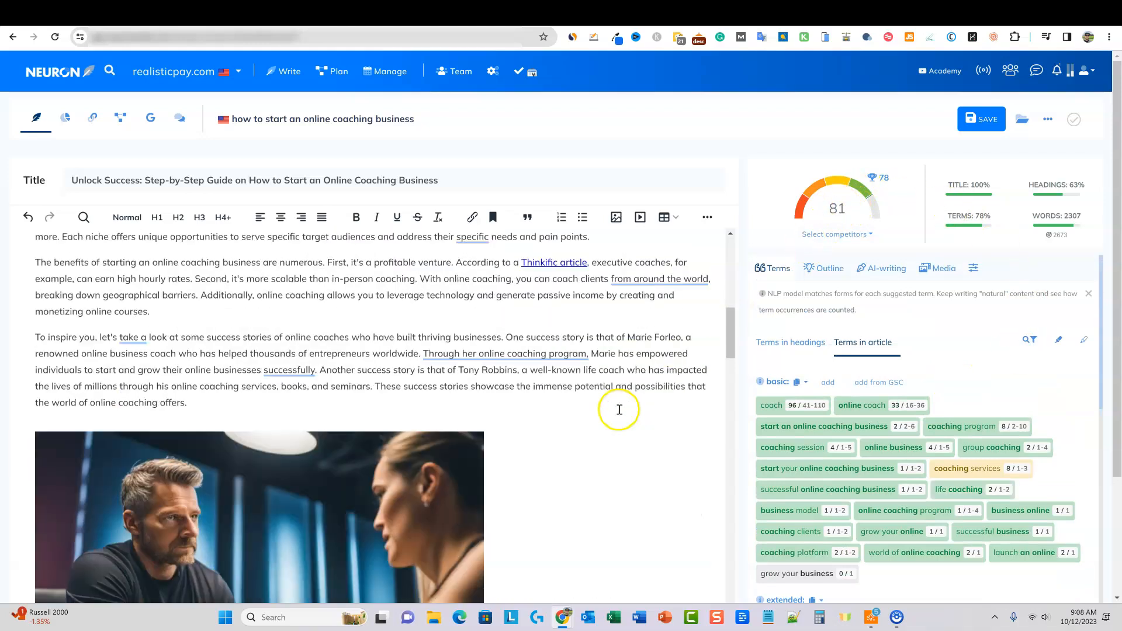
pyautogui.scroll(-9, 471, 333)
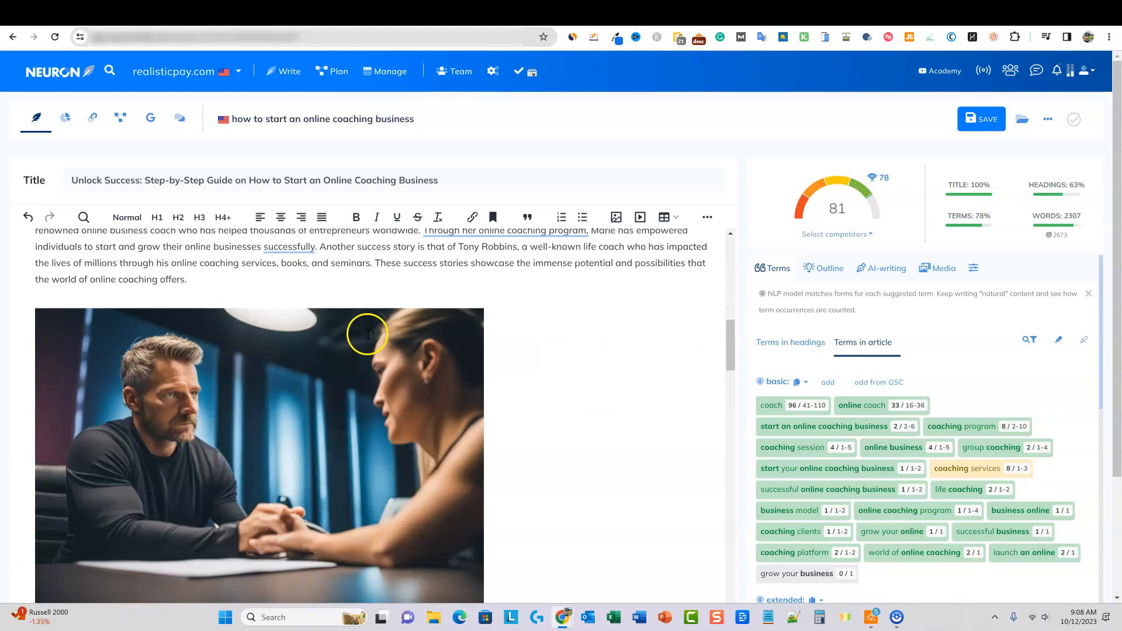
pyautogui.scroll(5, 227, 339)
pyautogui.scroll(-9, 601, 426)
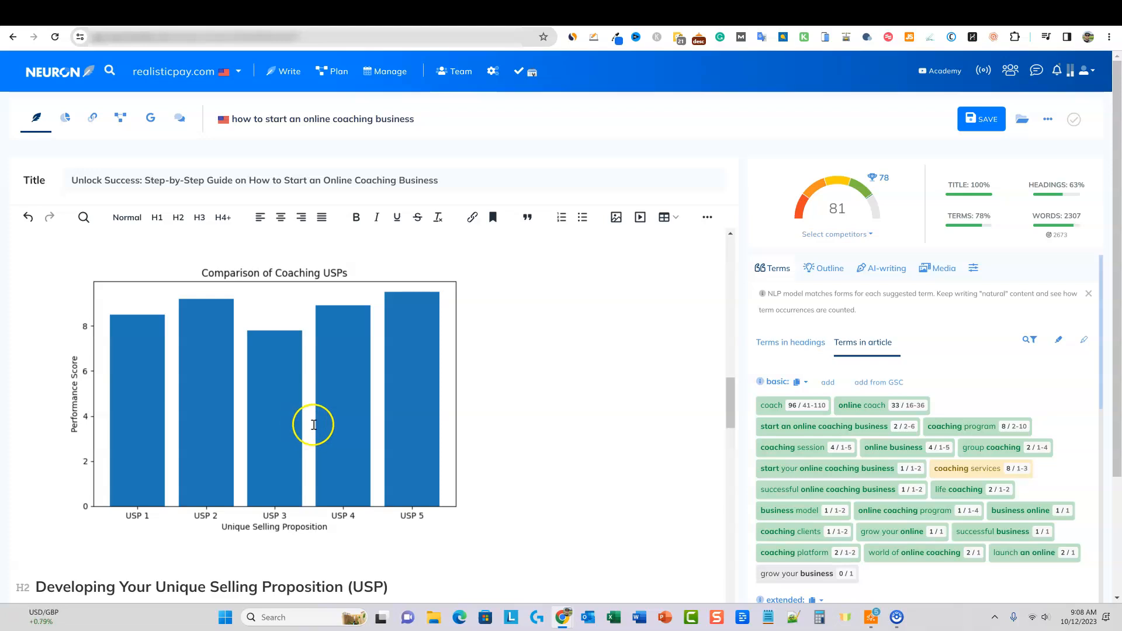
pyautogui.scroll(-2, 514, 396)
pyautogui.scroll(3, 514, 396)
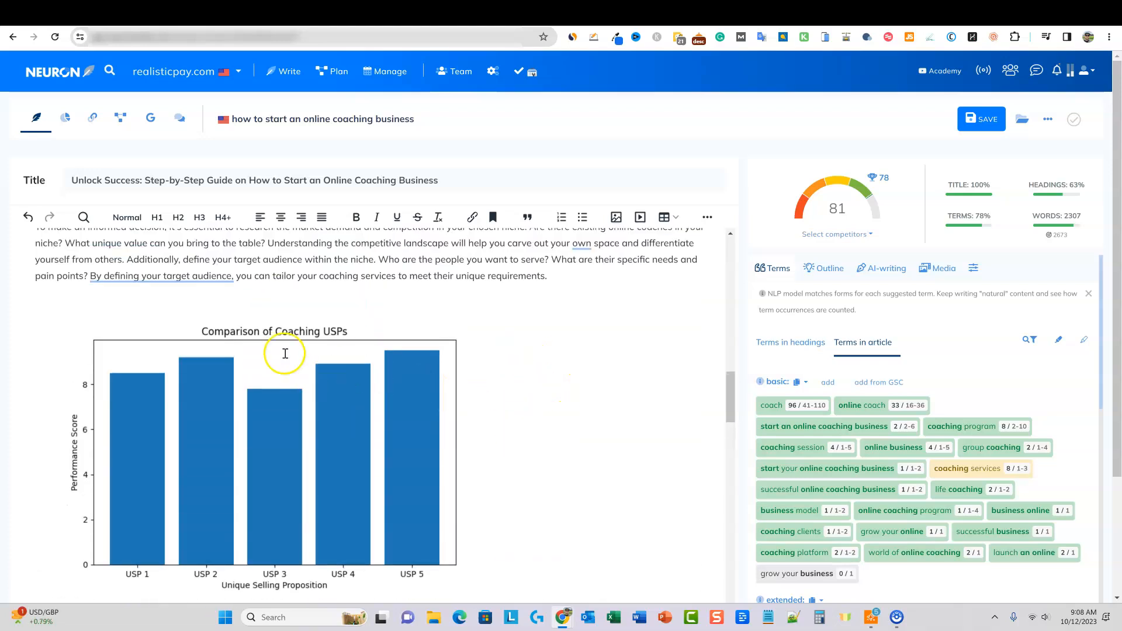
pyautogui.scroll(-1, 285, 354)
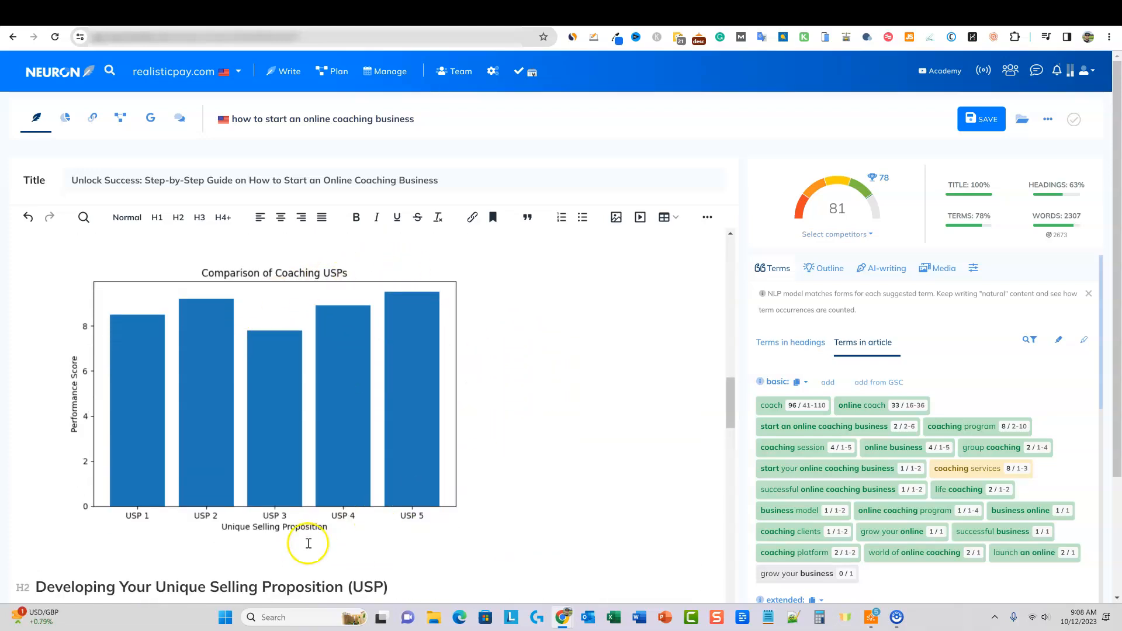
pyautogui.scroll(-3, 446, 515)
pyautogui.scroll(-10, 448, 516)
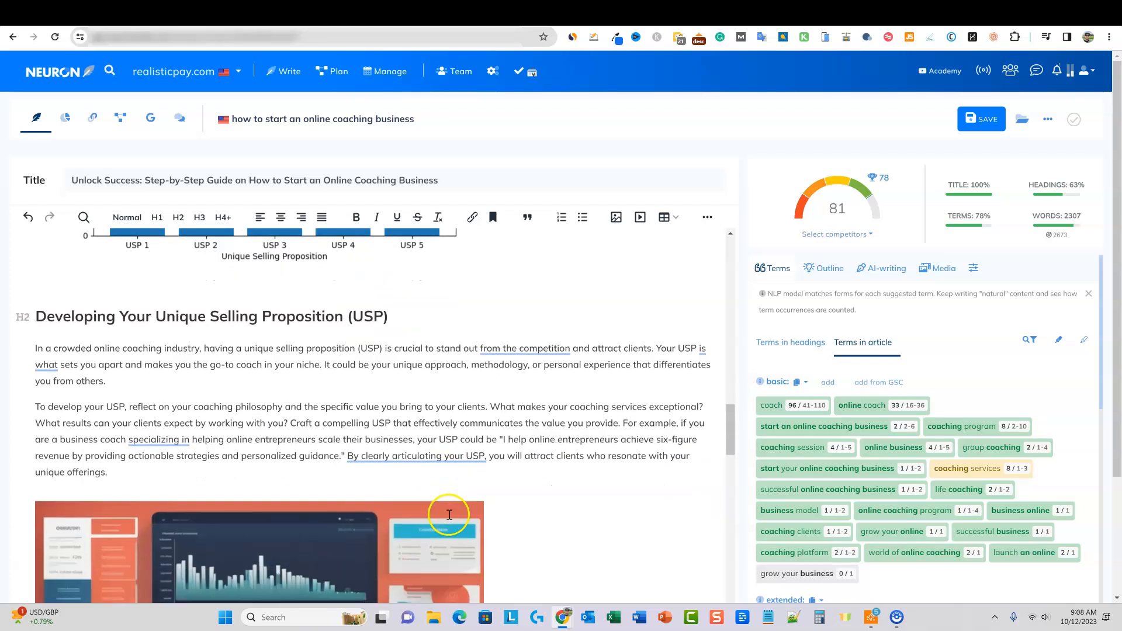
pyautogui.scroll(2, 159, 382)
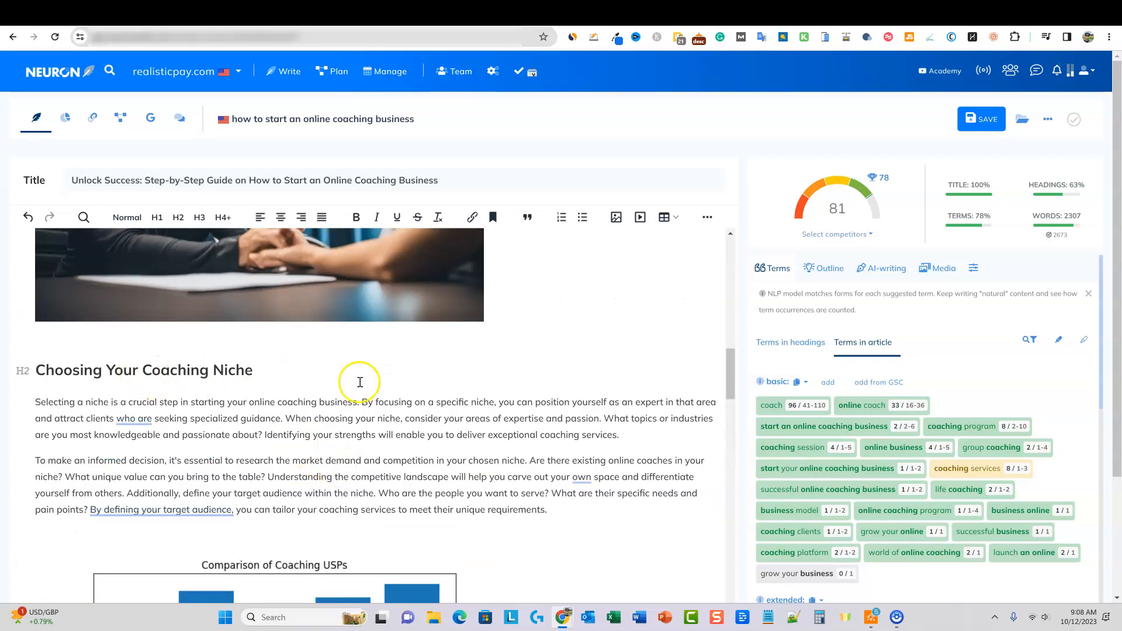
pyautogui.scroll(-10, 548, 562)
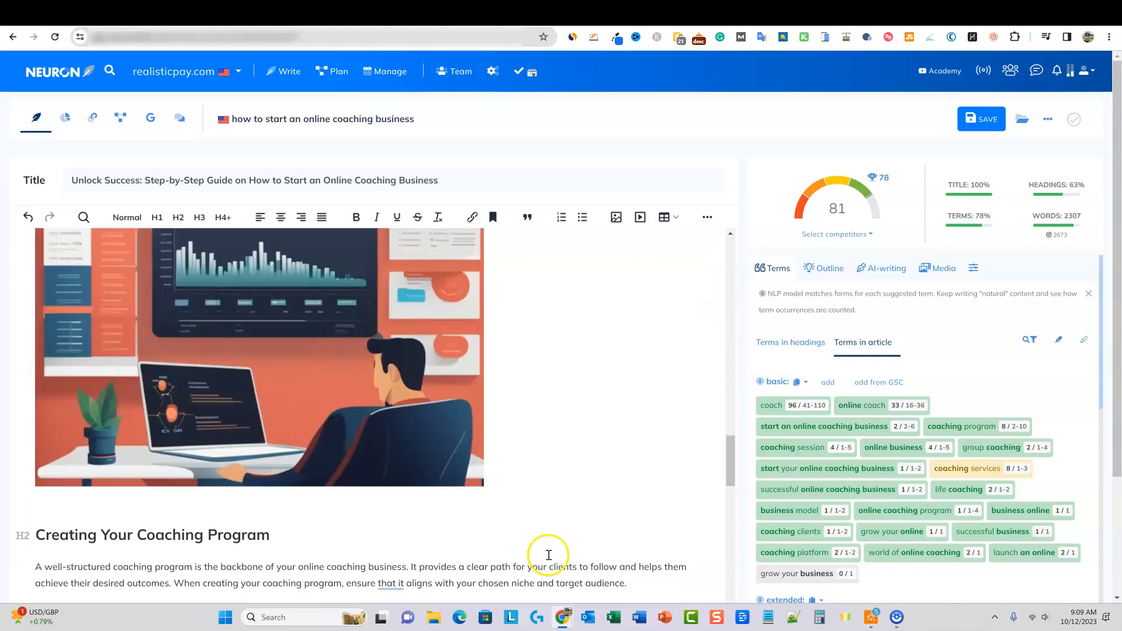
# Examine the Section and Subsections table under Creating Your Coaching Program, highlighting its rows through Content marketing strategy and clearing the selection
pyautogui.scroll(-4, 451, 463)
pyautogui.scroll(6, 450, 460)
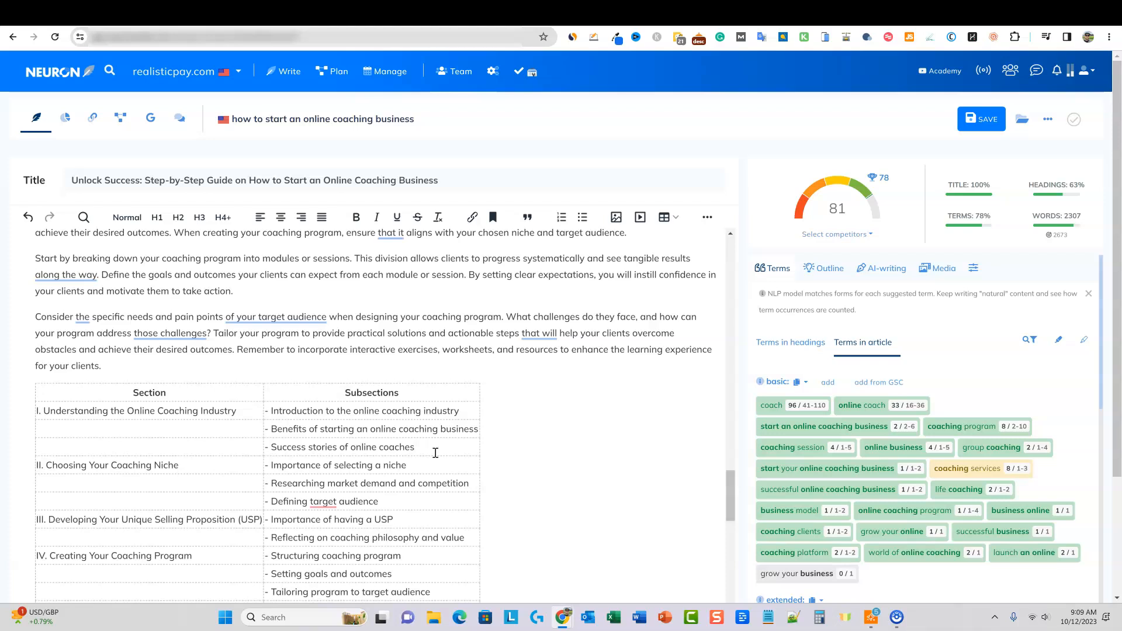
pyautogui.scroll(-2, 435, 453)
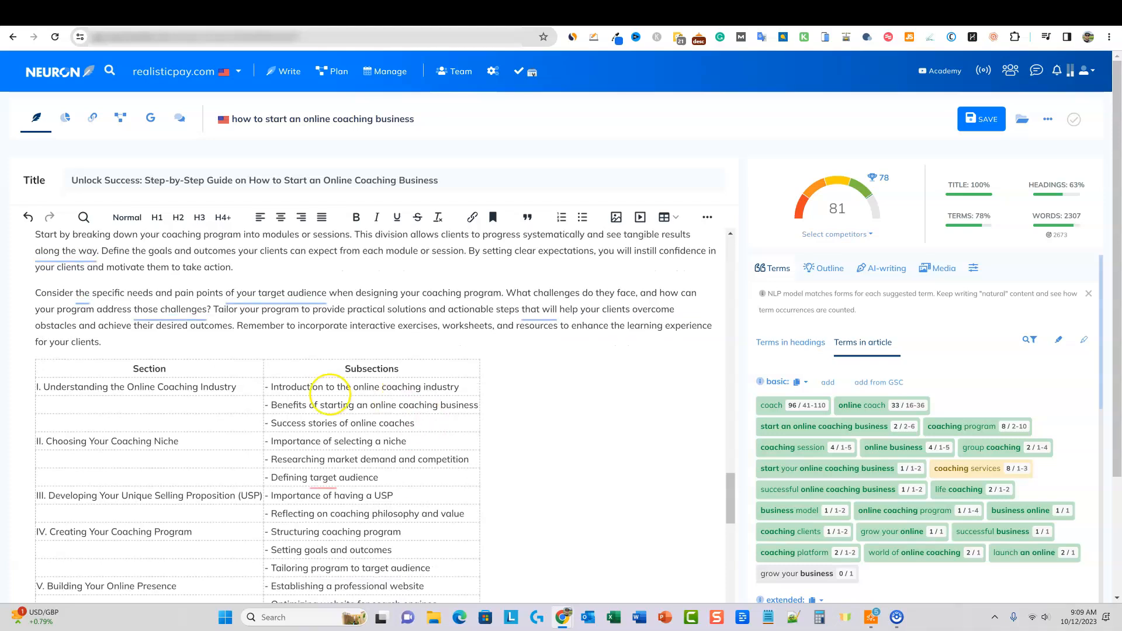
pyautogui.moveTo(133, 295); pyautogui.dragTo(396, 539)
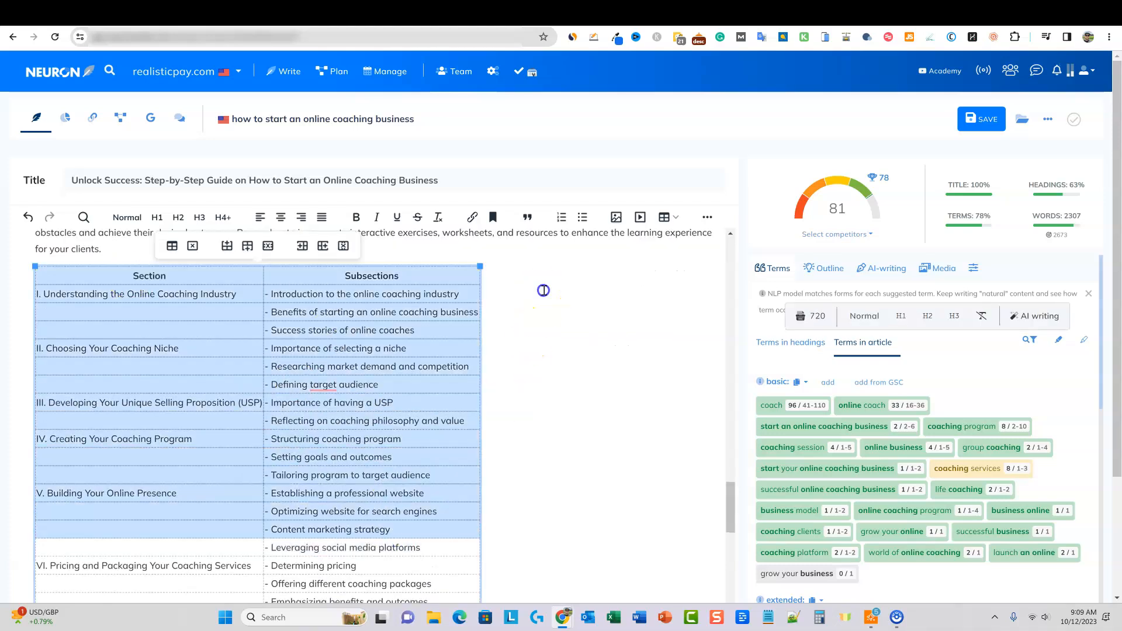
pyautogui.click(549, 322)
# Skim the remaining article sections from online presence and pricing through Ongoing Development as a Coach, returning to Acquiring Clients
pyautogui.scroll(-10, 568, 447)
pyautogui.scroll(-2, 569, 448)
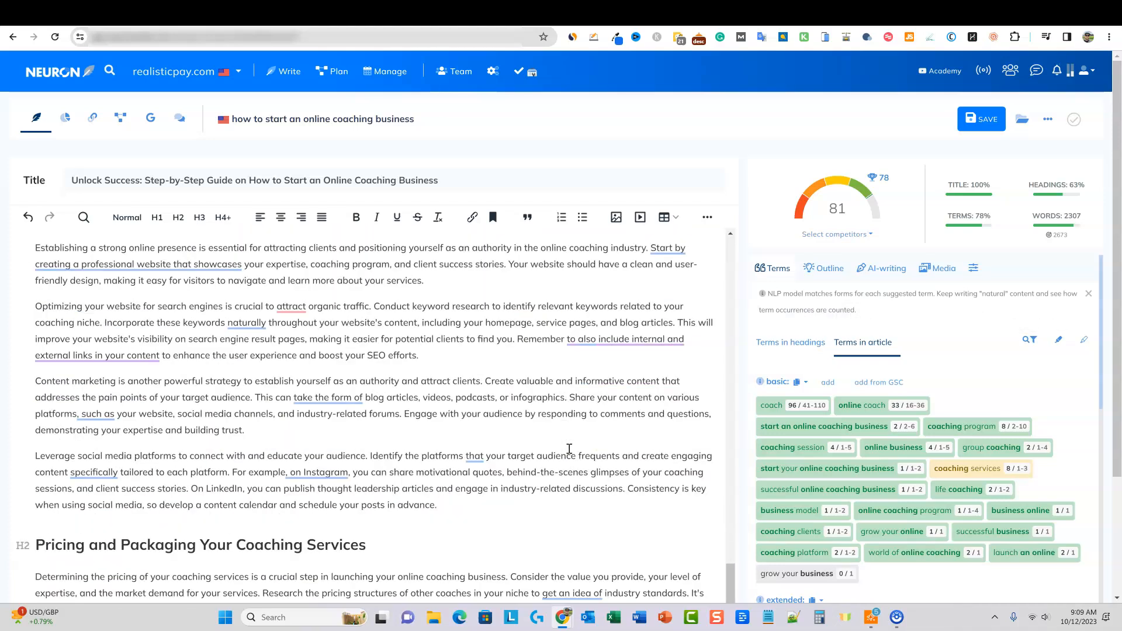
pyautogui.scroll(-20, 568, 448)
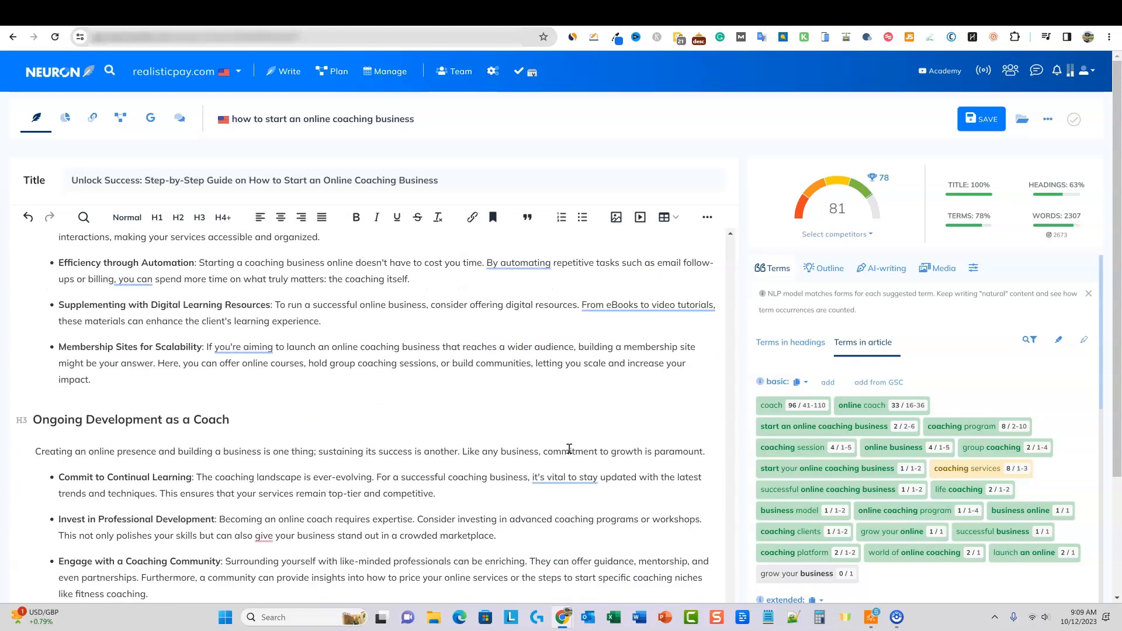
pyautogui.scroll(-3, 521, 448)
pyautogui.scroll(15, 521, 451)
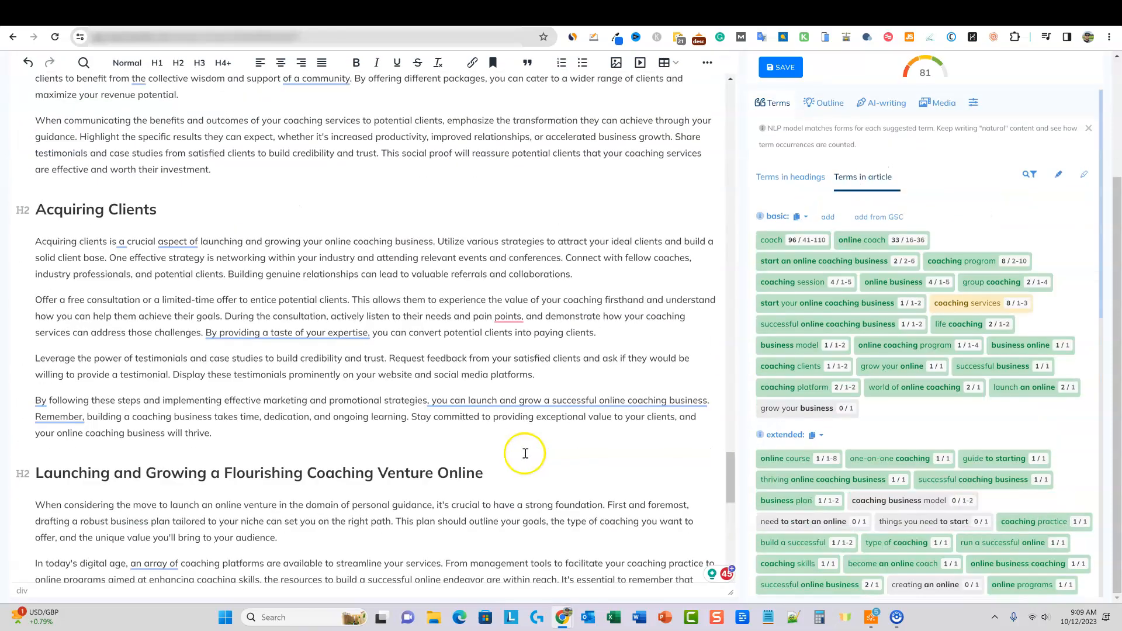
# Switch to Article Fiesta, start a new article and expand its advanced settings
pyautogui.click(526, 17)
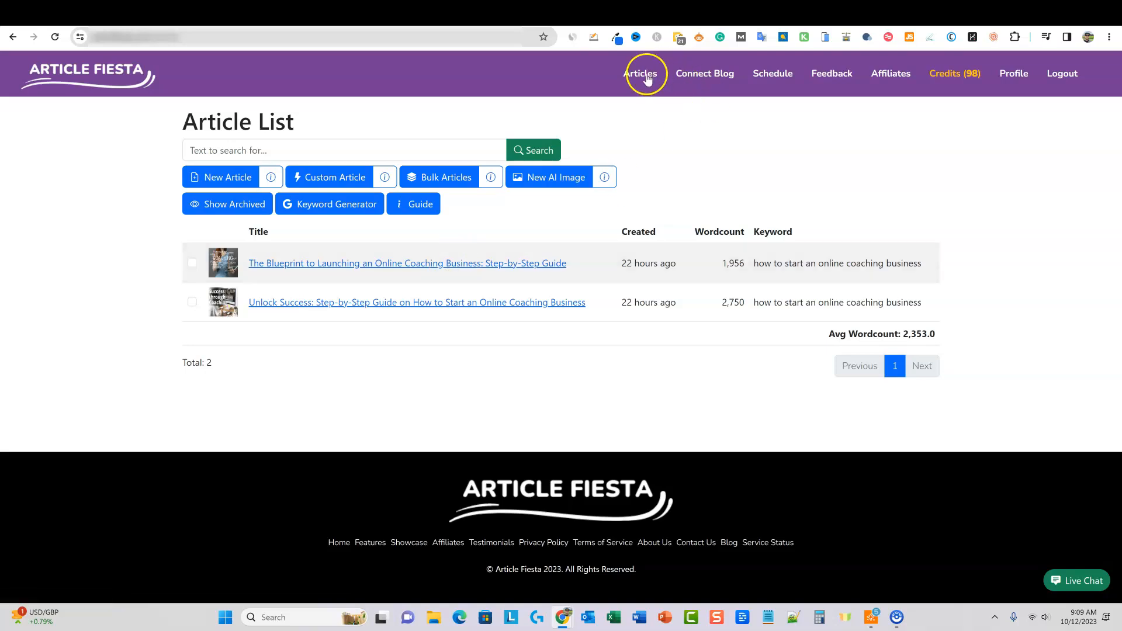
pyautogui.click(246, 184)
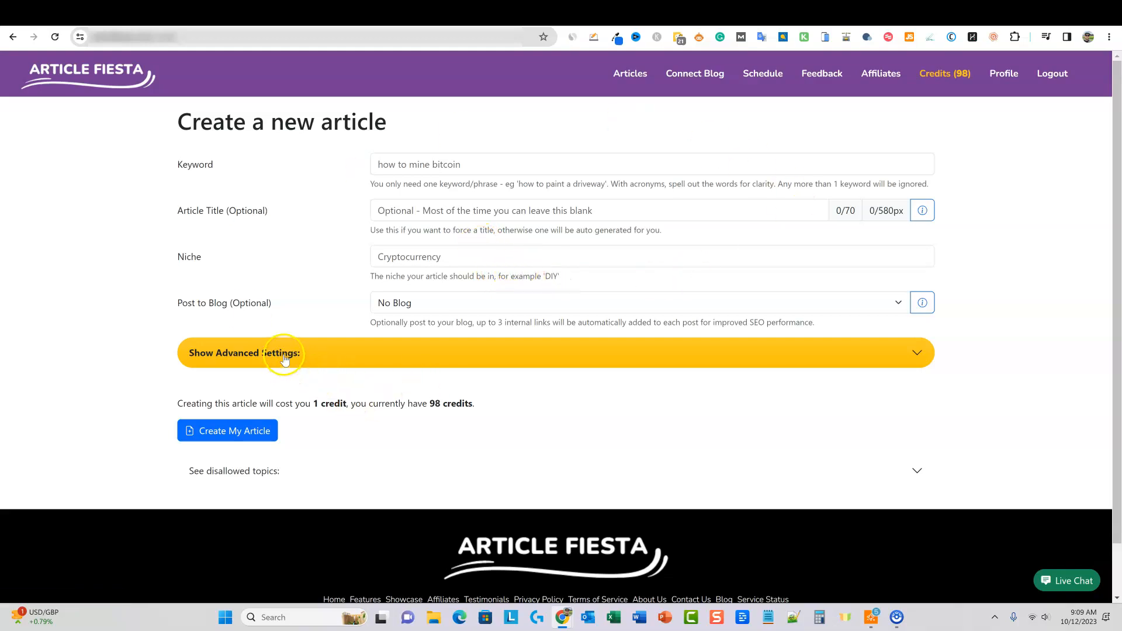
pyautogui.click(285, 357)
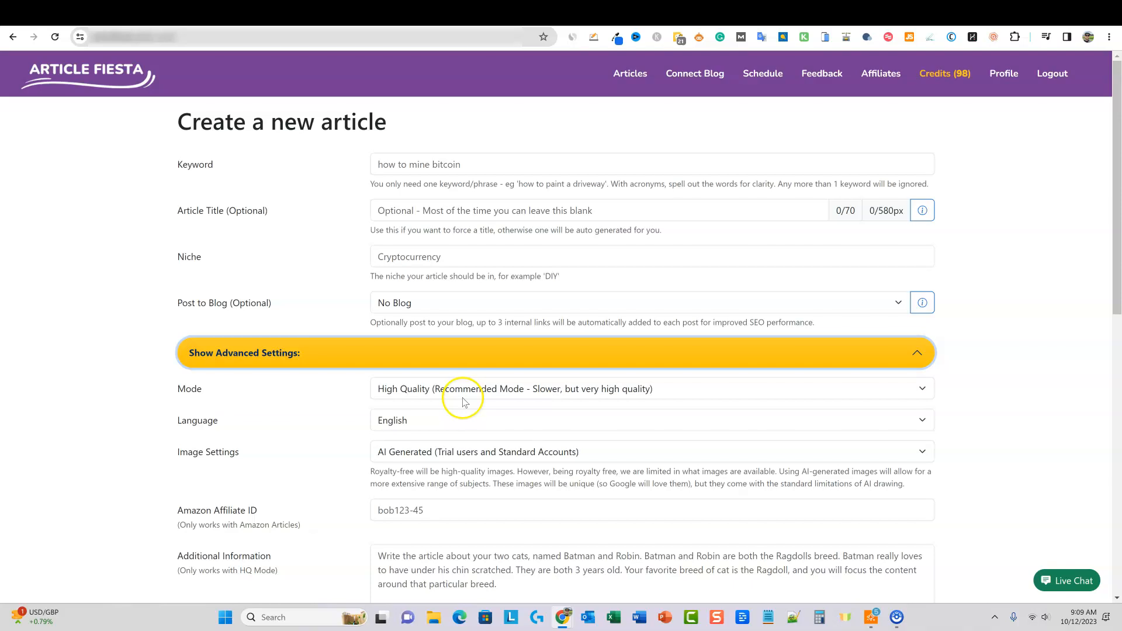
# Set the new article's mode to High Quality with internet access and review the other available modes
pyautogui.scroll(-1, 643, 398)
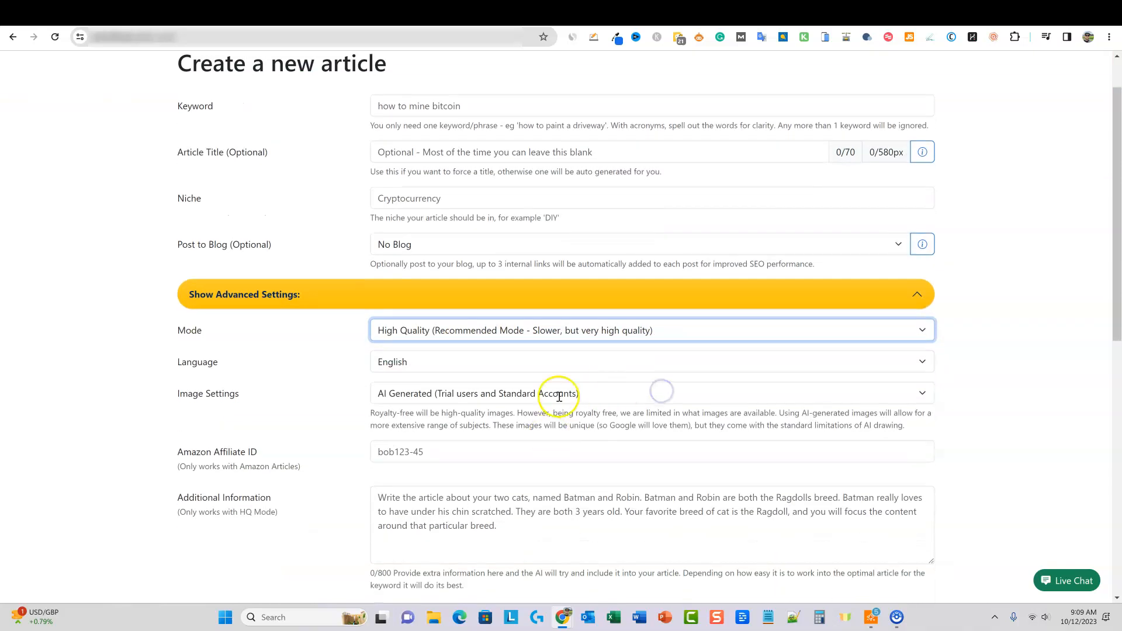
pyautogui.click(577, 331)
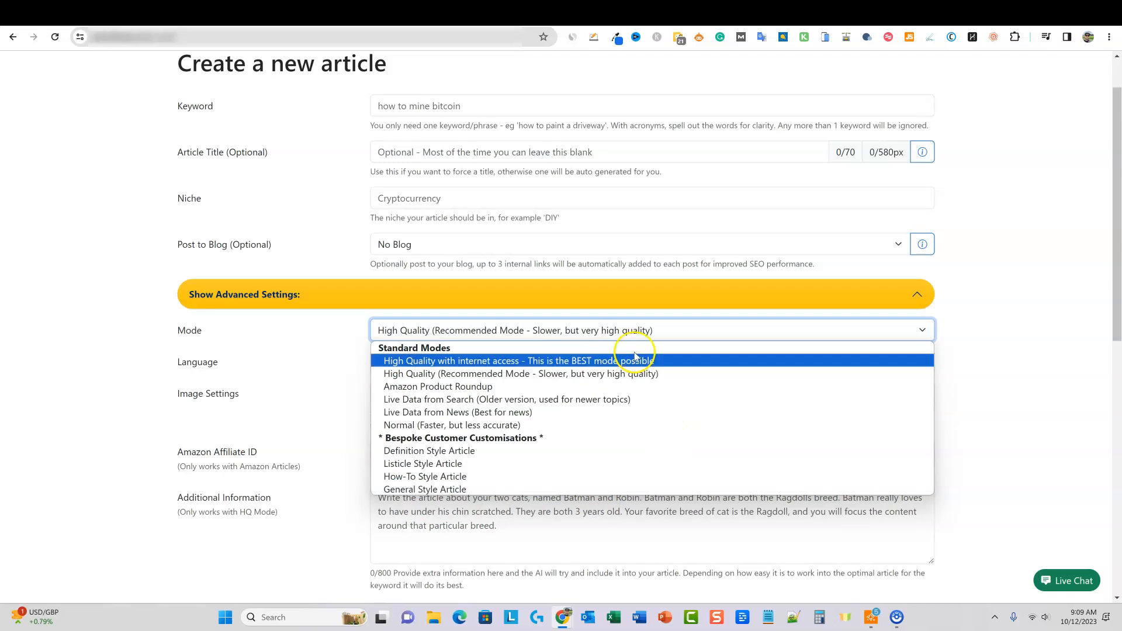
pyautogui.click(565, 361)
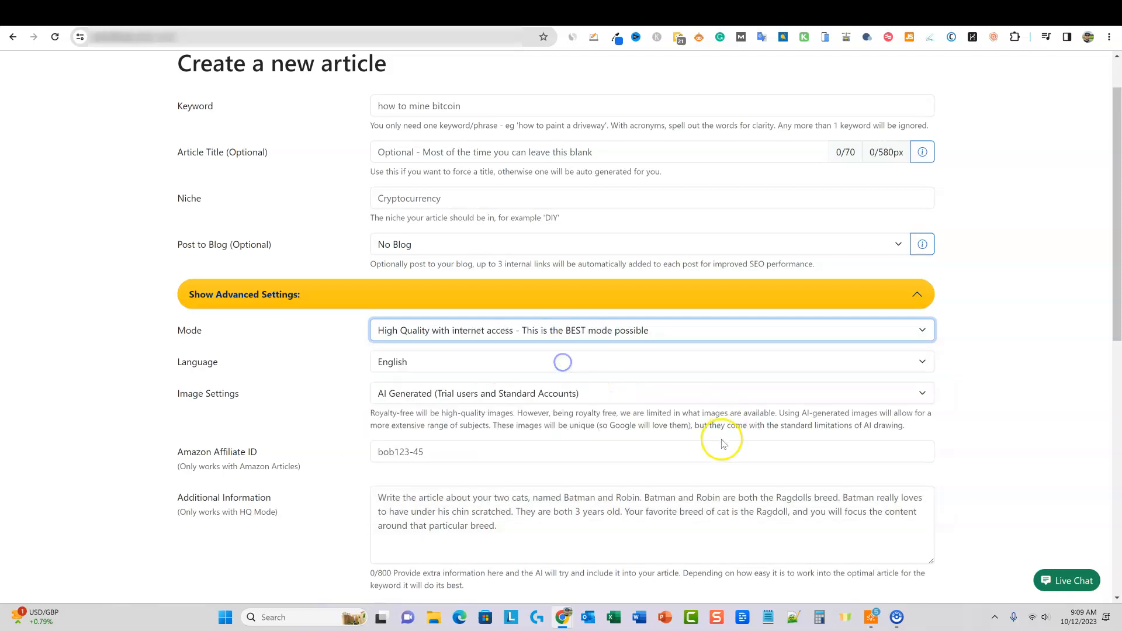
pyautogui.click(625, 334)
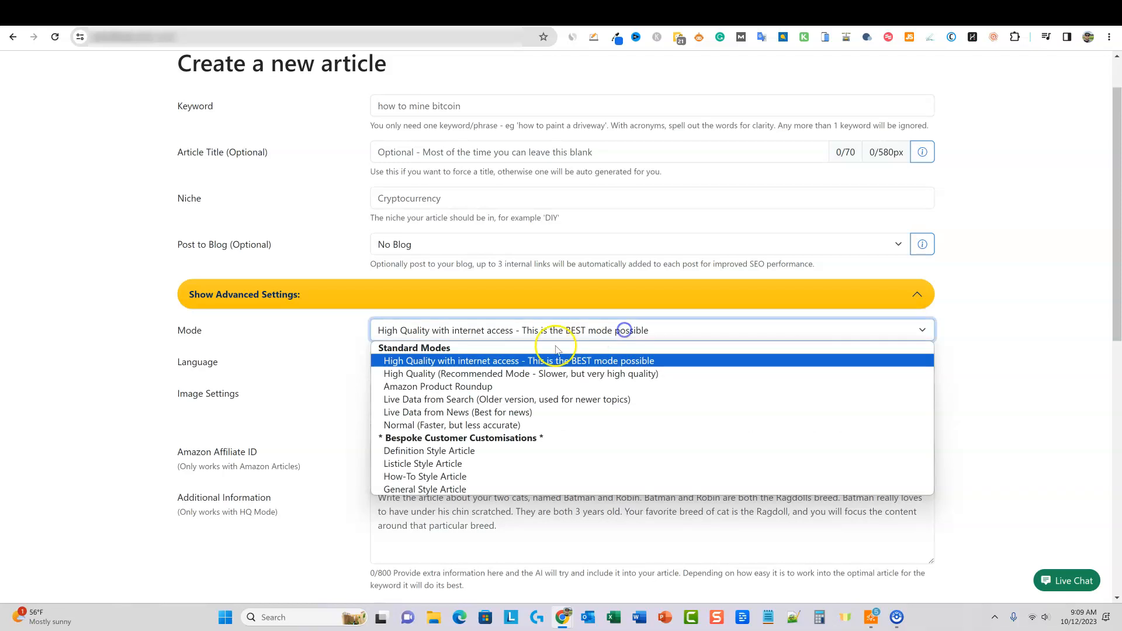
pyautogui.click(524, 366)
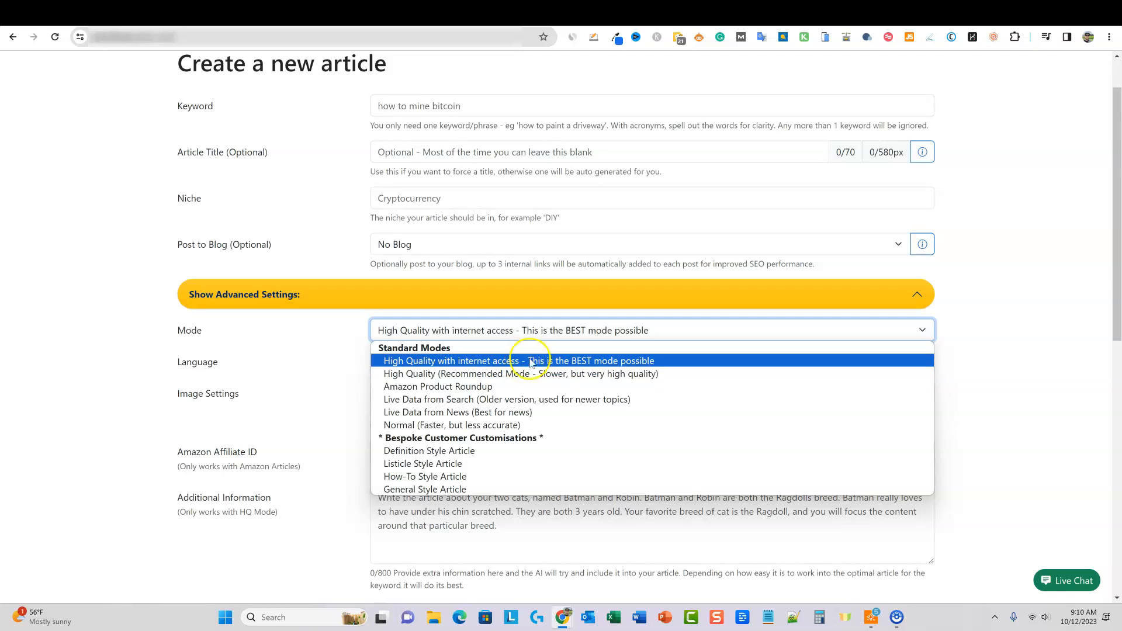
pyautogui.click(531, 362)
pyautogui.click(961, 361)
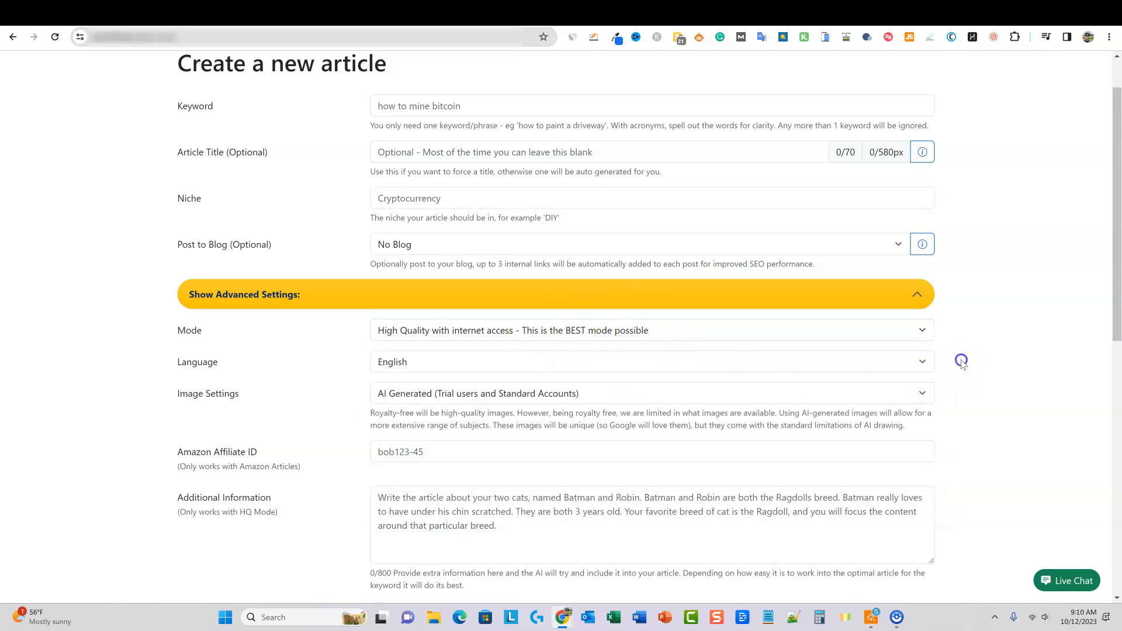
# Turn off the personal story or case study option and the random FAQ section option in the Extra SEO Boost Settings
pyautogui.scroll(-5, 961, 361)
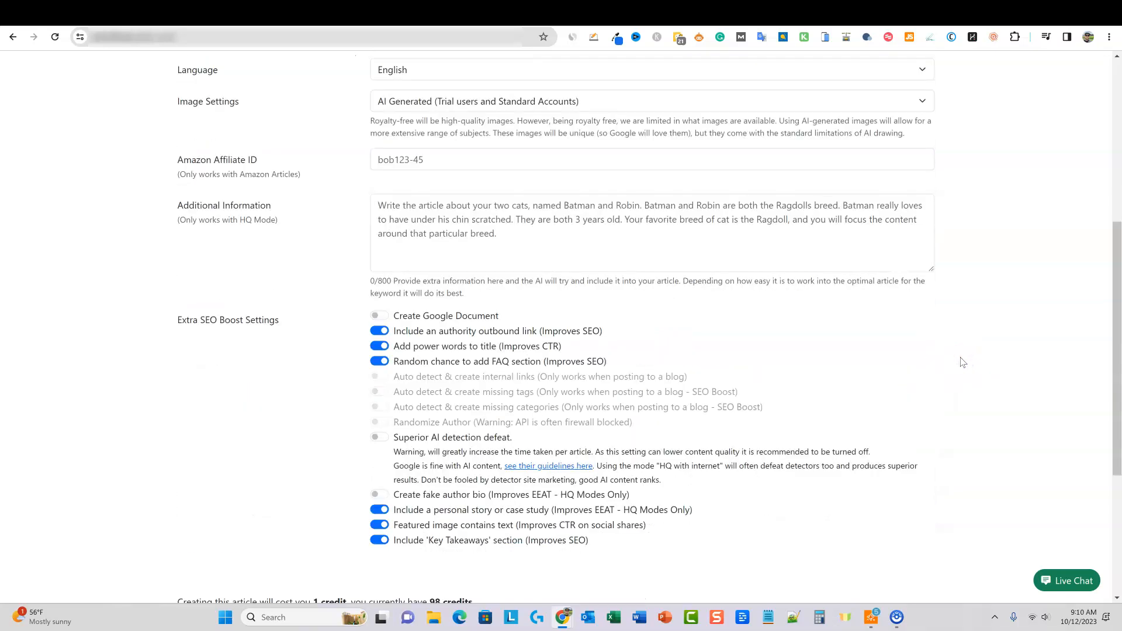
pyautogui.scroll(-1, 961, 362)
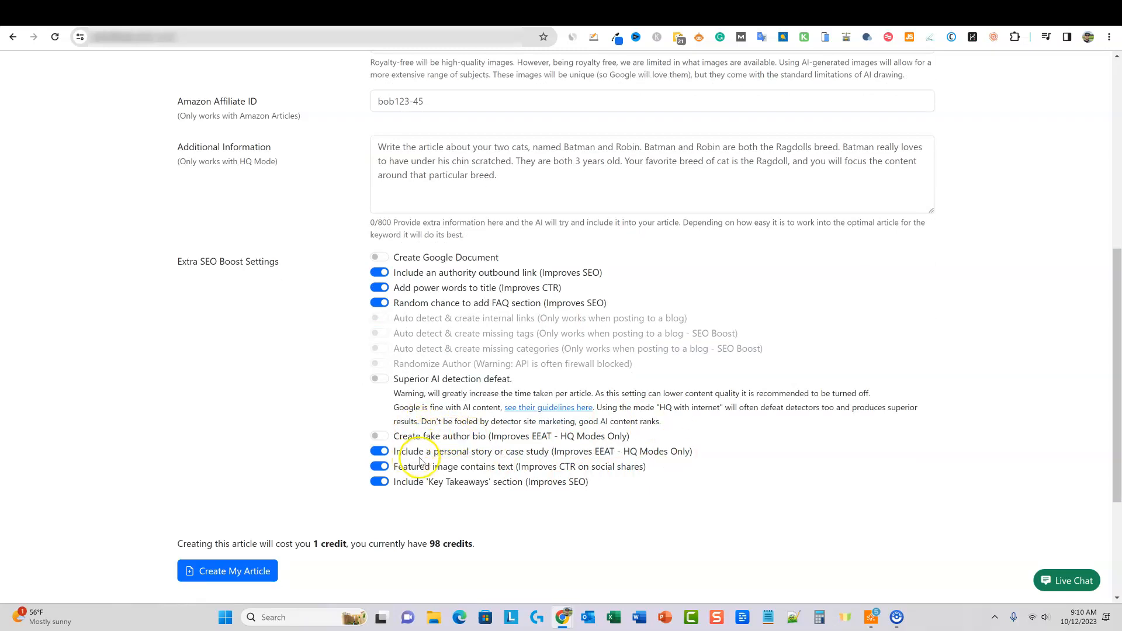
pyautogui.click(385, 453)
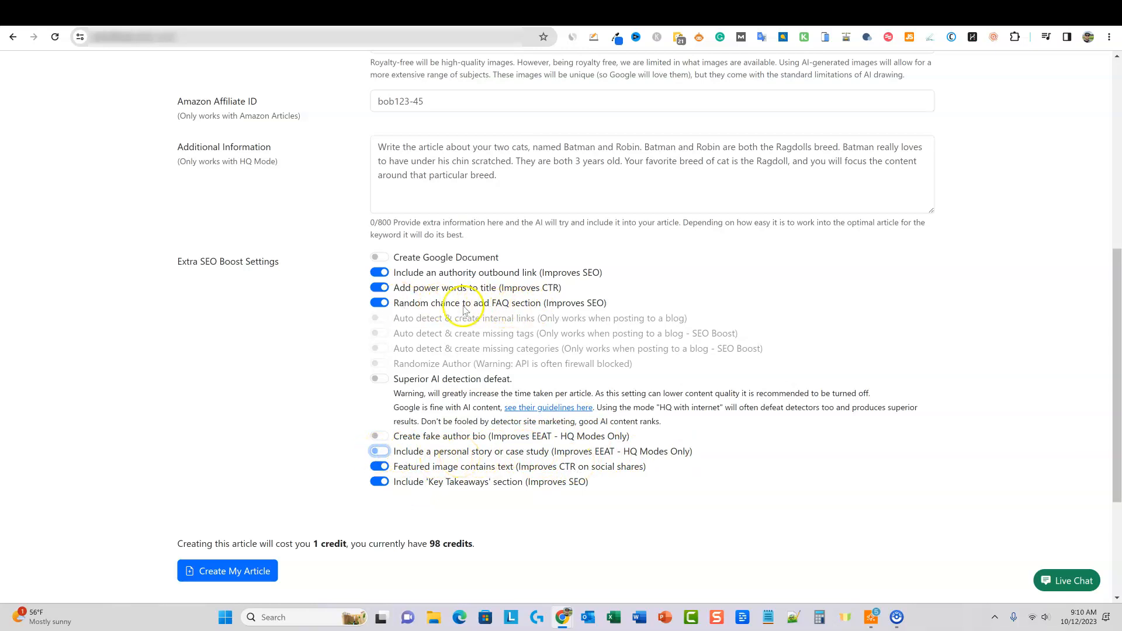
pyautogui.click(387, 305)
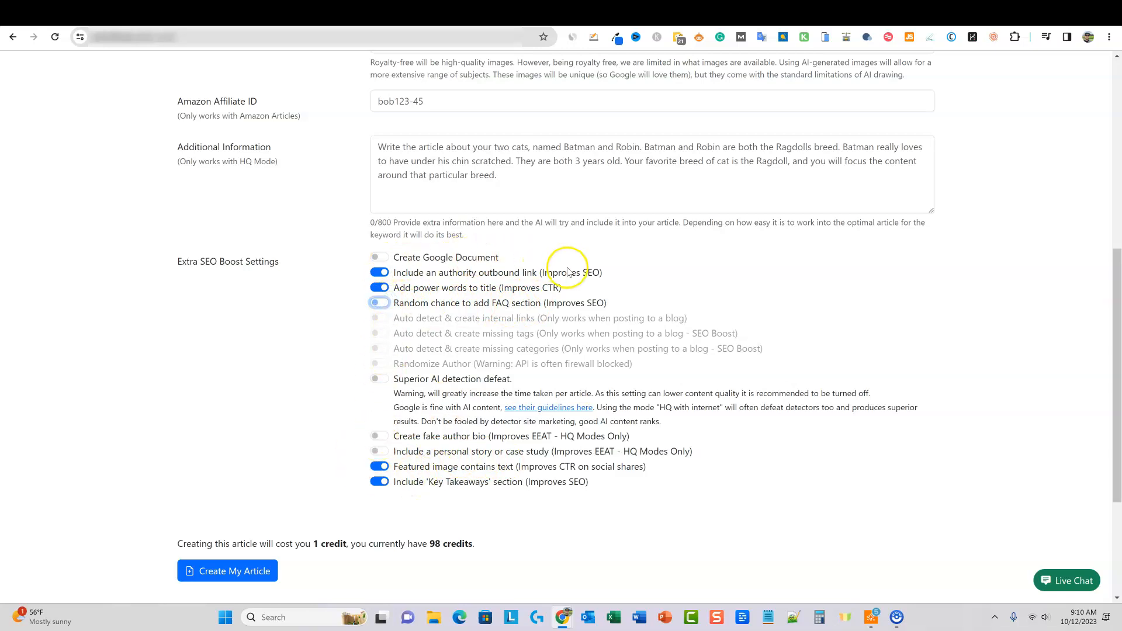
# Review the end of the article form and place the cursor in the Additional Information field
pyautogui.scroll(-3, 514, 520)
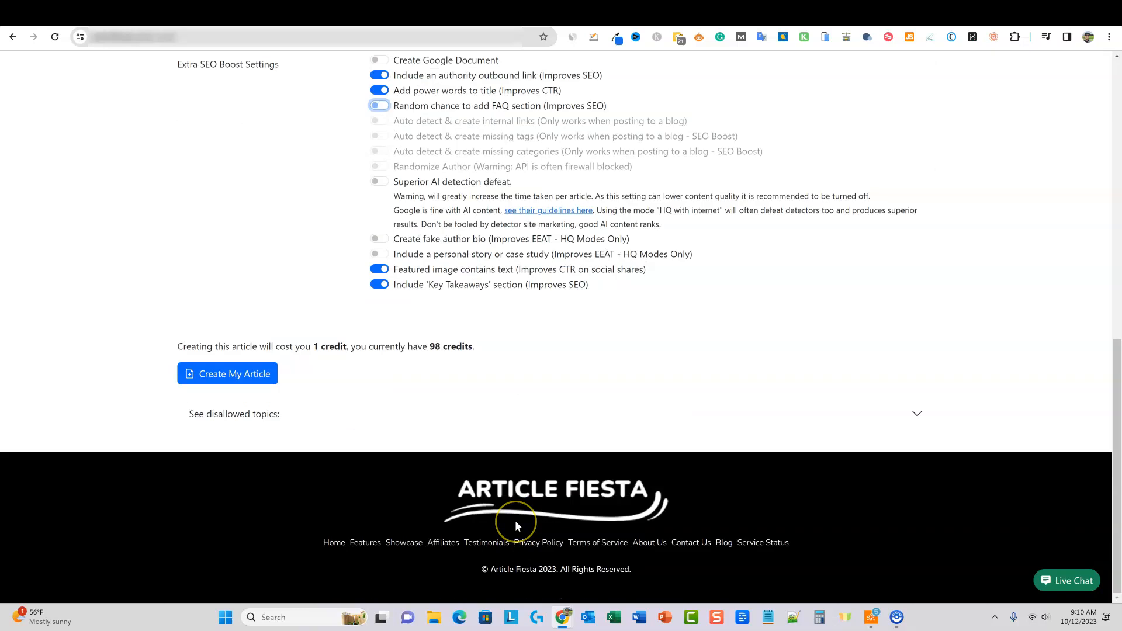
pyautogui.scroll(6, 516, 523)
pyautogui.click(407, 313)
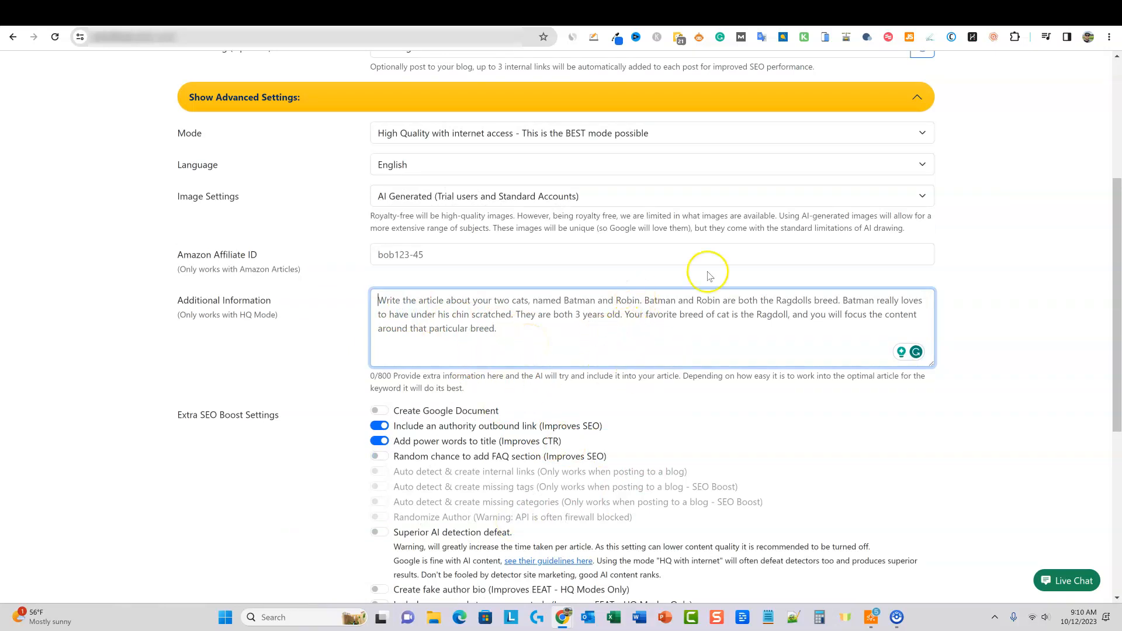
# Switch back to the NeuronWriter article and display the search and filter options for its suggested terms
pyautogui.click(630, 15)
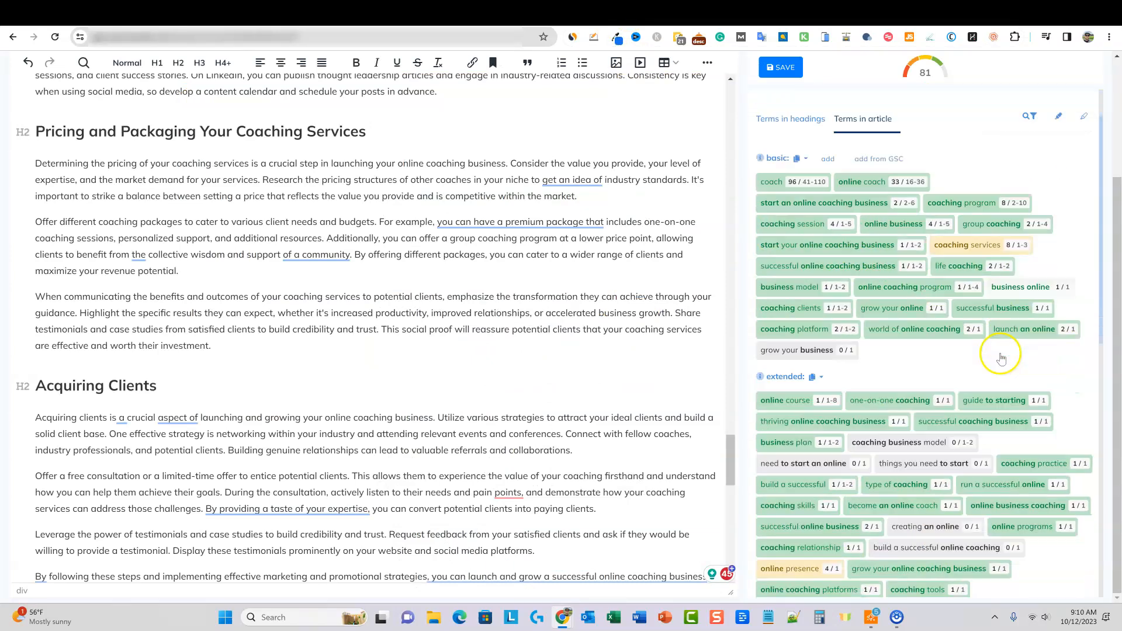
pyautogui.click(1030, 176)
pyautogui.click(1041, 173)
pyautogui.click(1038, 172)
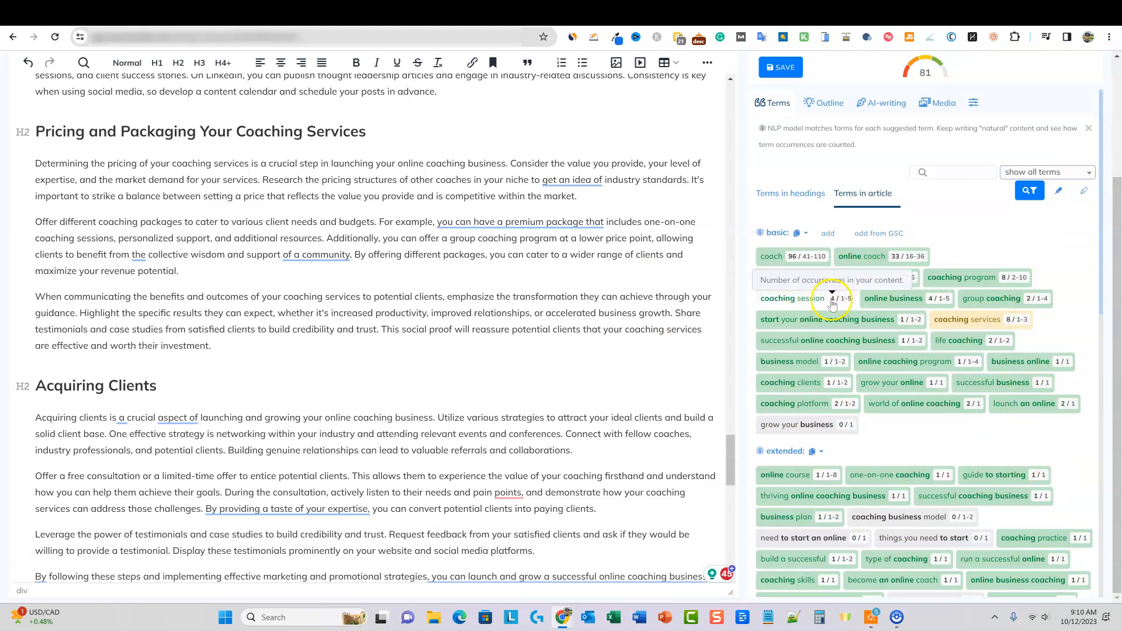
# Copy all visible suggested terms for the coaching article to the clipboard
pyautogui.scroll(-8, 912, 467)
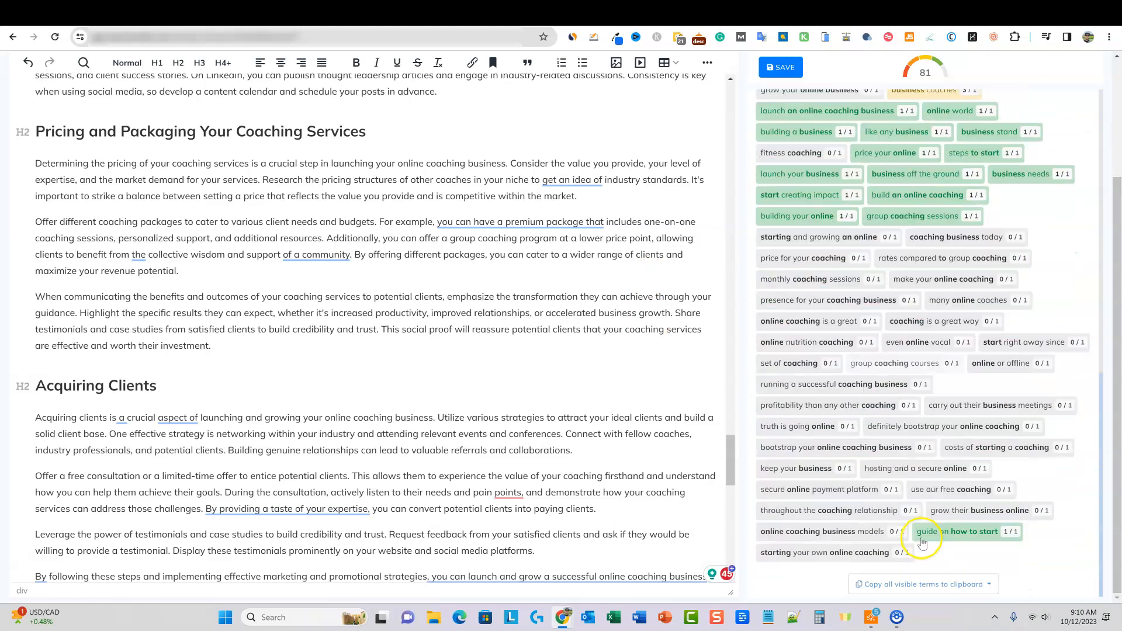
pyautogui.click(928, 584)
pyautogui.click(890, 476)
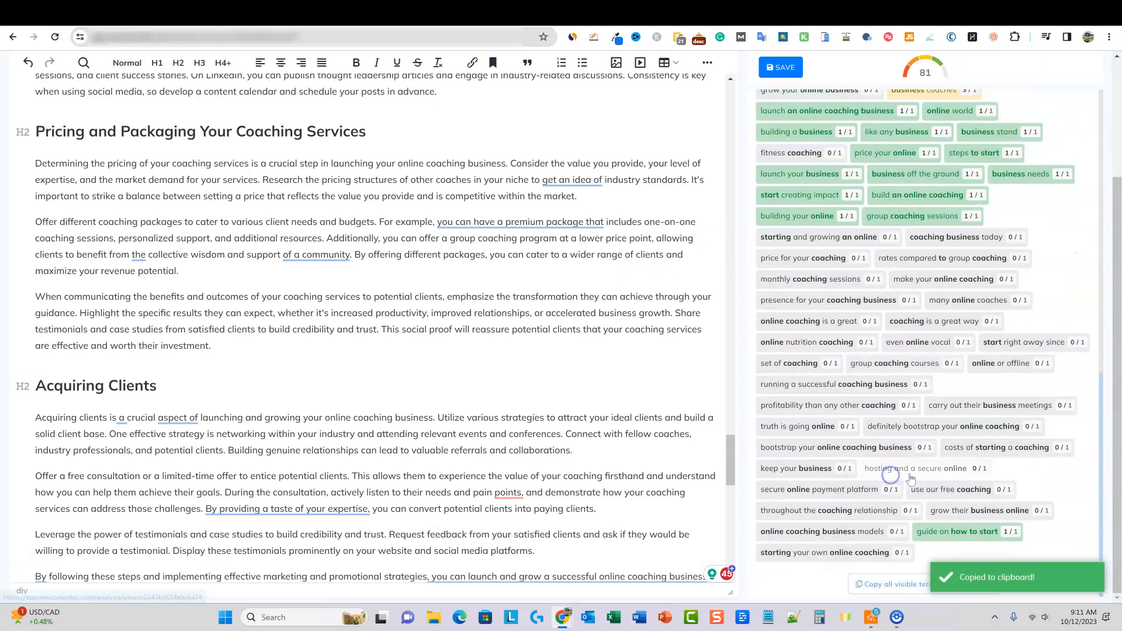
# Switch to Notepad, paste the copied terms into a new untitled document and return to the start of the list
pyautogui.hotkey('alt', 'Tab')
pyautogui.hotkey('ctrl', 'n')
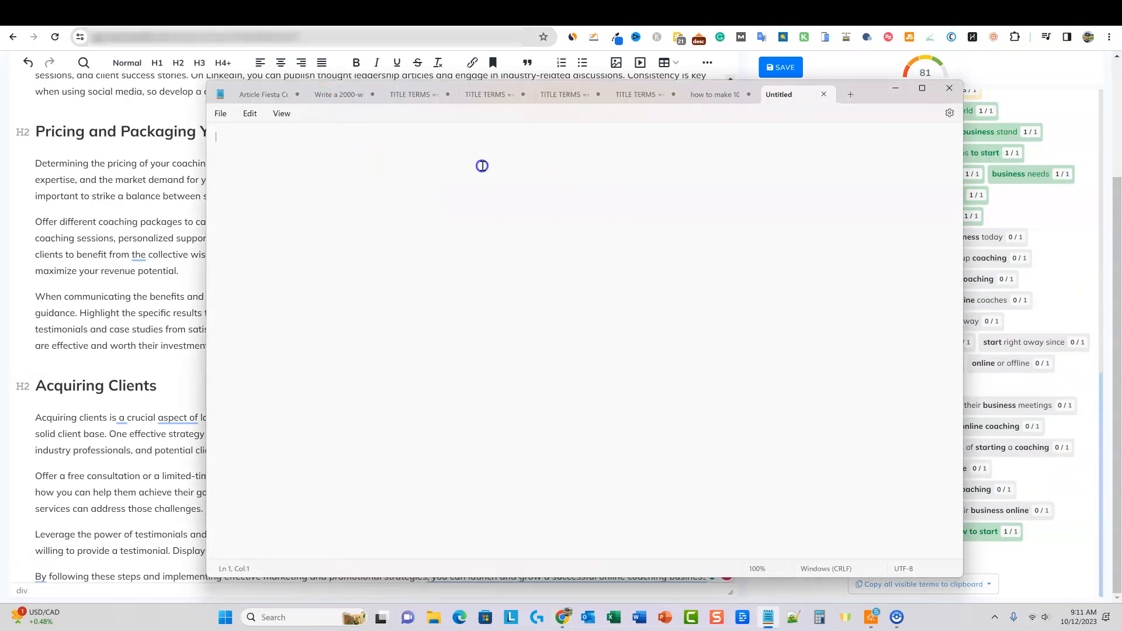
pyautogui.hotkey('ctrl', 'v')
pyautogui.scroll(10, 370, 238)
pyautogui.scroll(5, 375, 240)
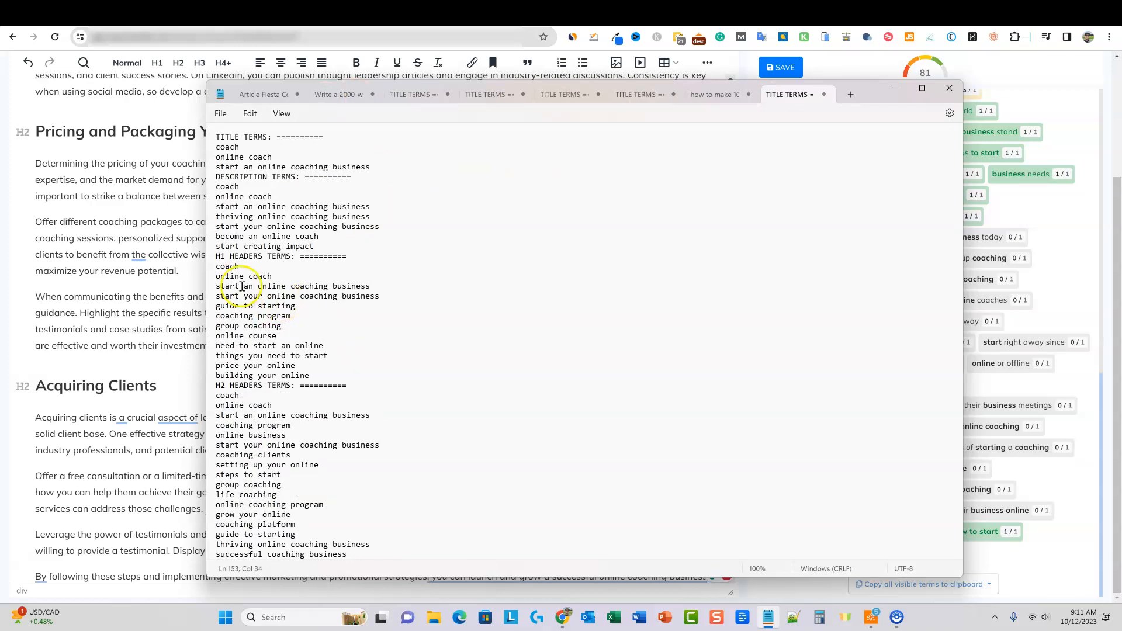
# Review the header terms in the pasted list and highlight the lines starting at BASIC TEXT TERMS and running into EXTENDED TEXT TERMS
pyautogui.scroll(-7, 248, 267)
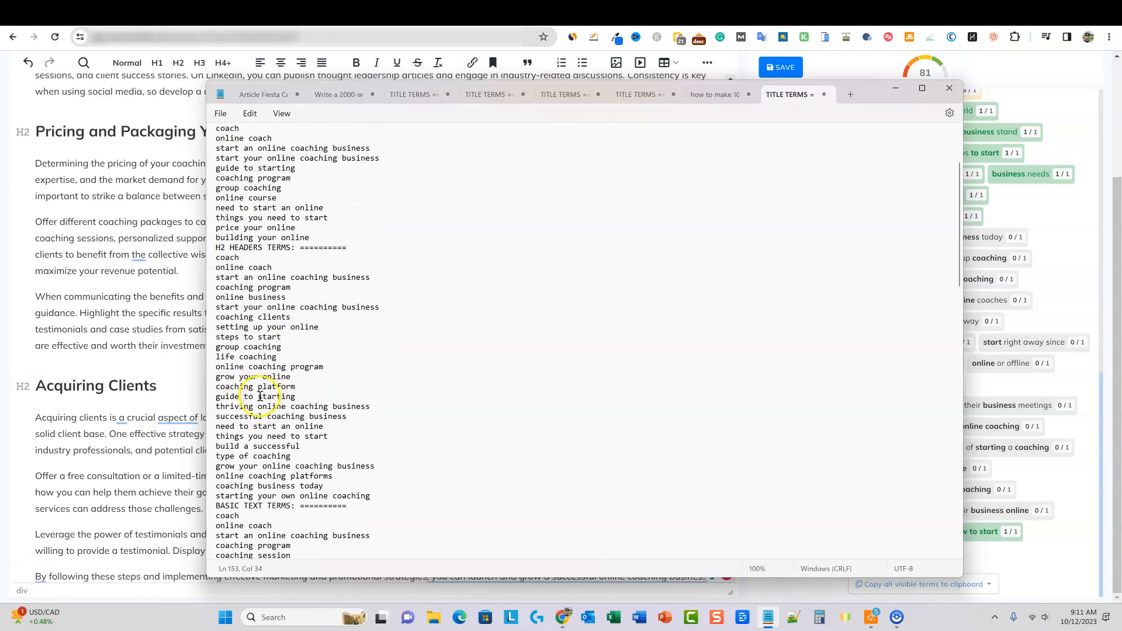
pyautogui.scroll(-4, 260, 433)
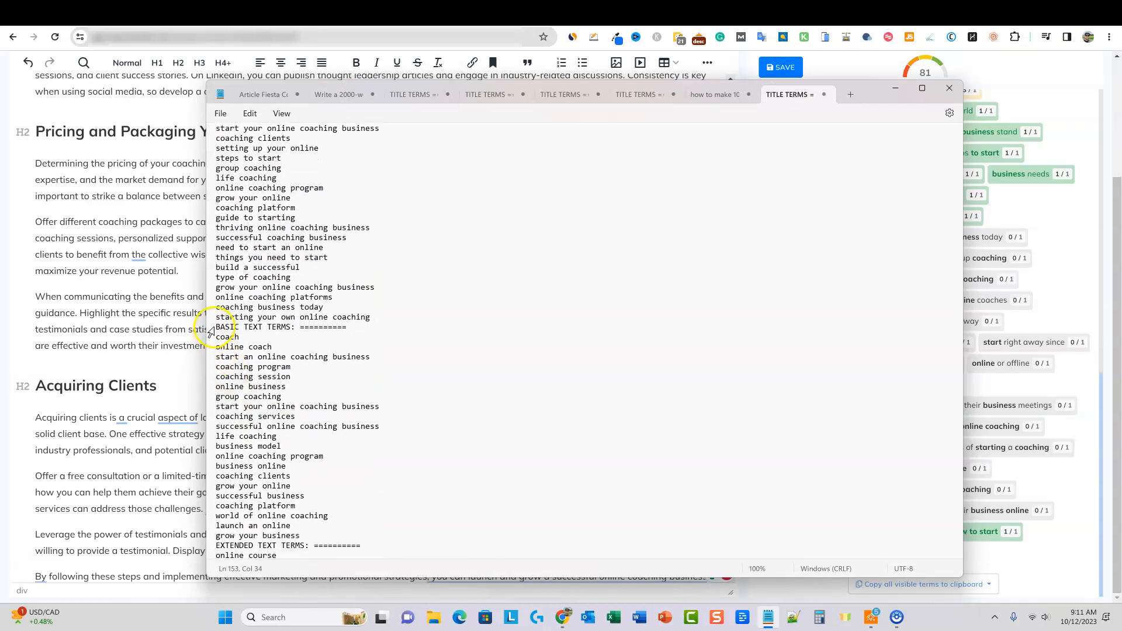
pyautogui.moveTo(216, 326); pyautogui.dragTo(382, 513)
pyautogui.scroll(7, 376, 431)
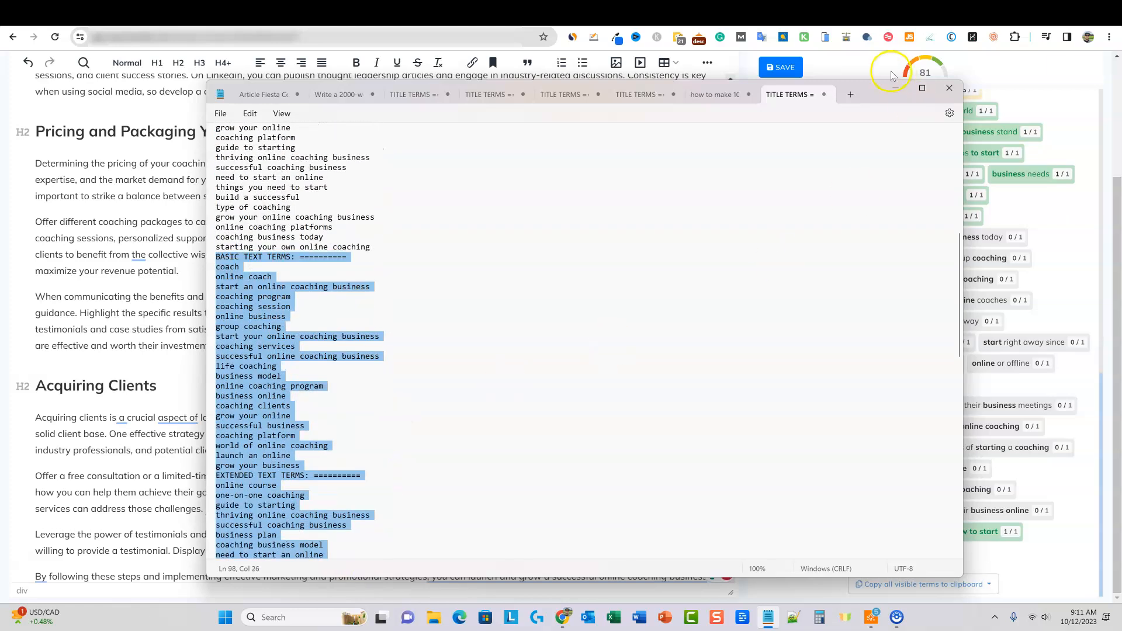
# In Article Fiesta's Additional Information field, enter 'write an seo optimized blog post on this topic "topic here"' and, on a new line, 'include all these keywords within the article'
pyautogui.click(538, 10)
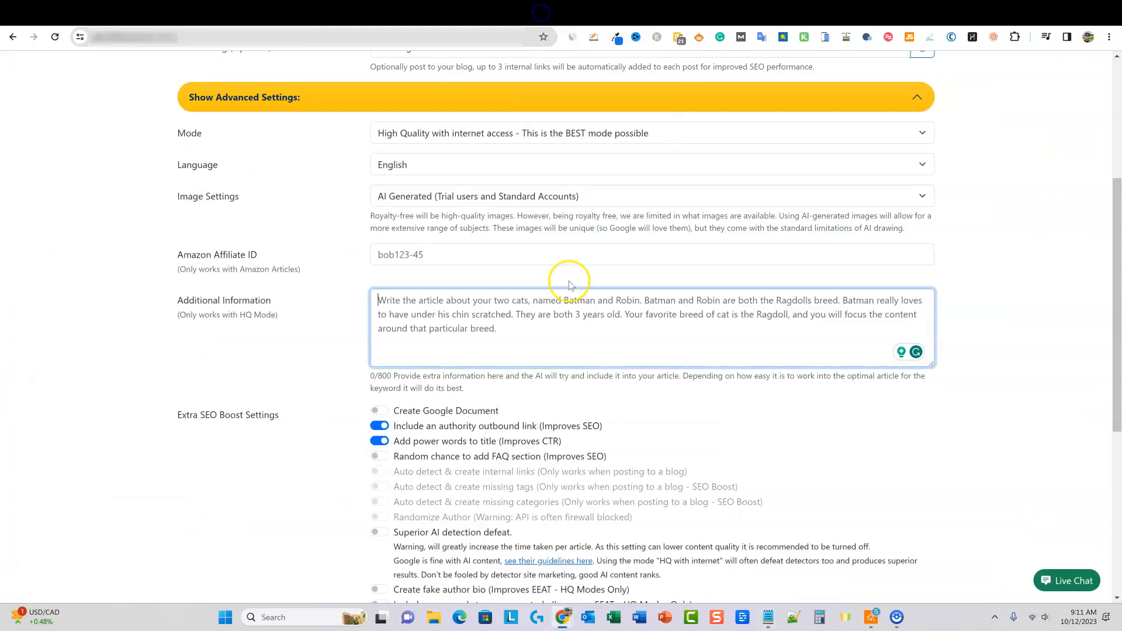
pyautogui.click(439, 319)
pyautogui.write('write an seo optimized blog post on this topic "topic here')
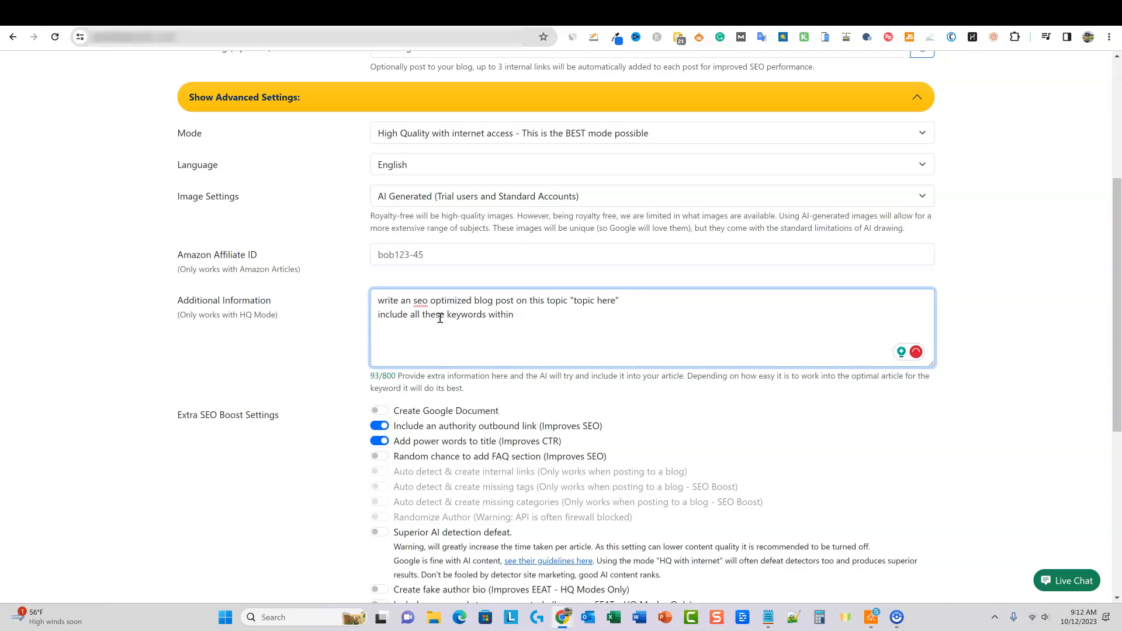
pyautogui.write('rticle')
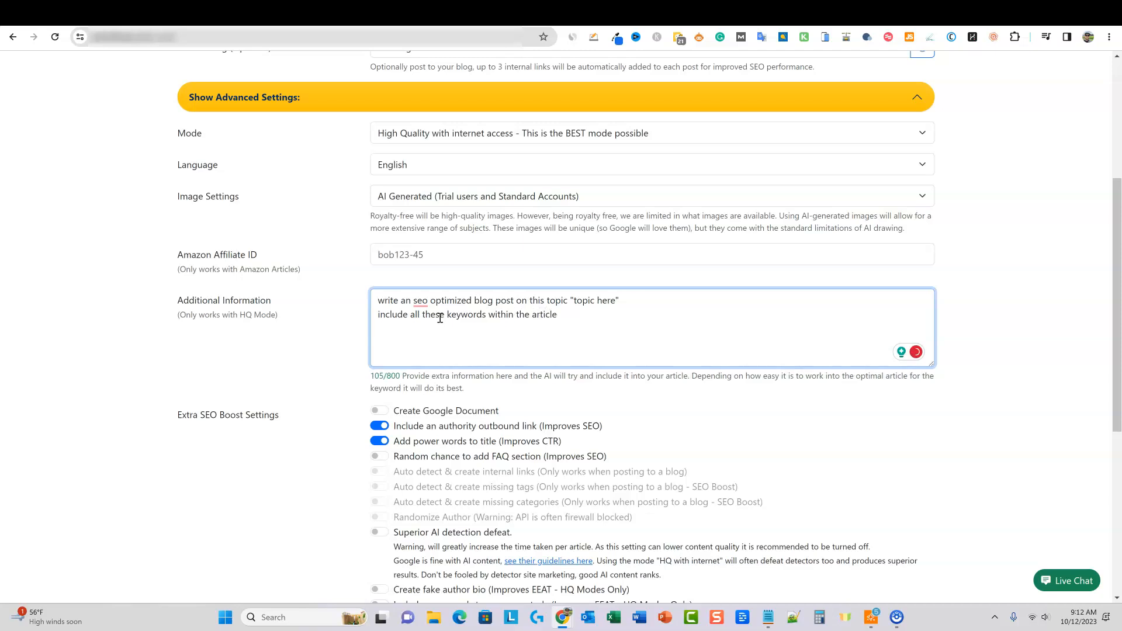
# Paste the copied terms beneath the prompt and delete the last line so the list ends at 'online business'
pyautogui.hotkey('ctrl', 'v')
pyautogui.scroll(5, 492, 355)
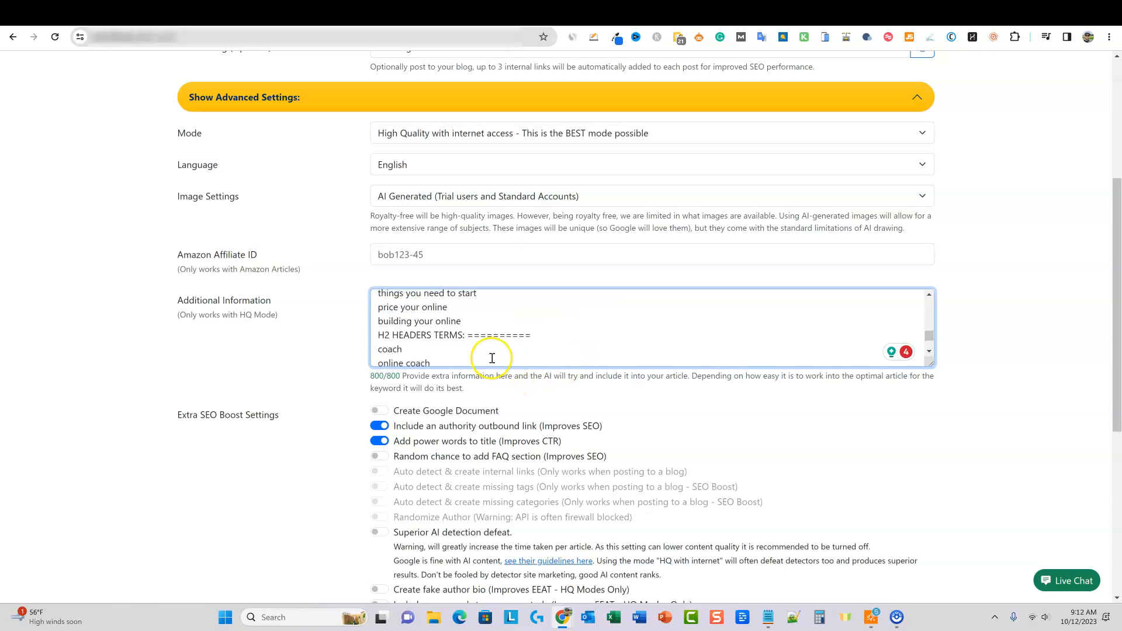
pyautogui.scroll(-5, 526, 344)
pyautogui.moveTo(523, 356); pyautogui.dragTo(372, 358)
pyautogui.press('BackSpace')
pyautogui.press('BackSpace')
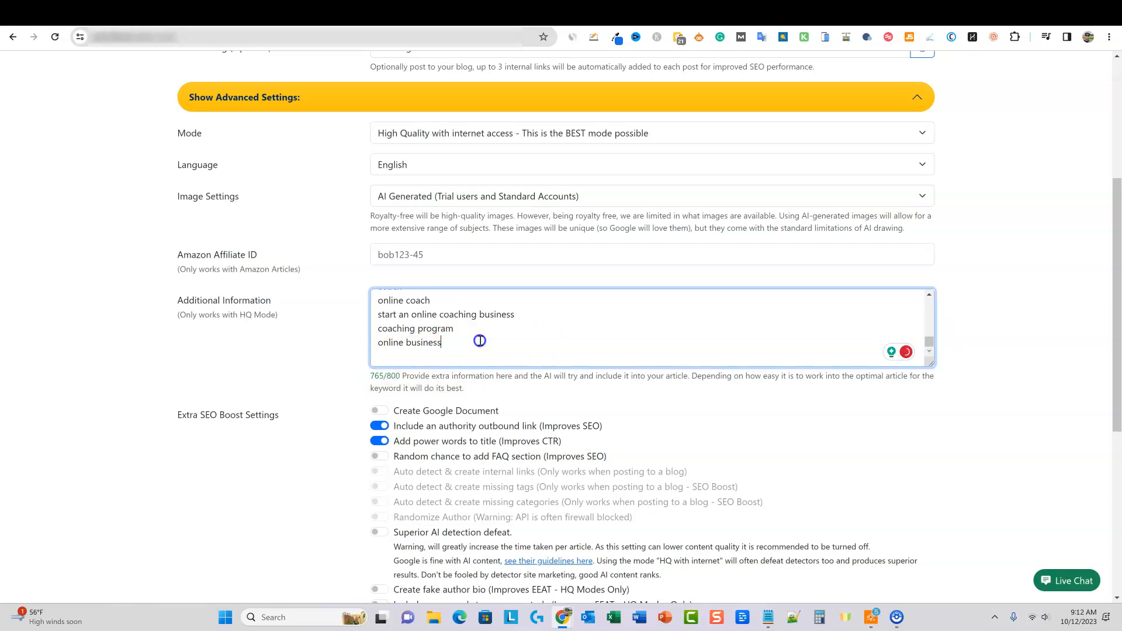
# Review the completed Additional Information prompt and the rest of the new article form, including the Extra SEO Boost Settings
pyautogui.scroll(10, 513, 337)
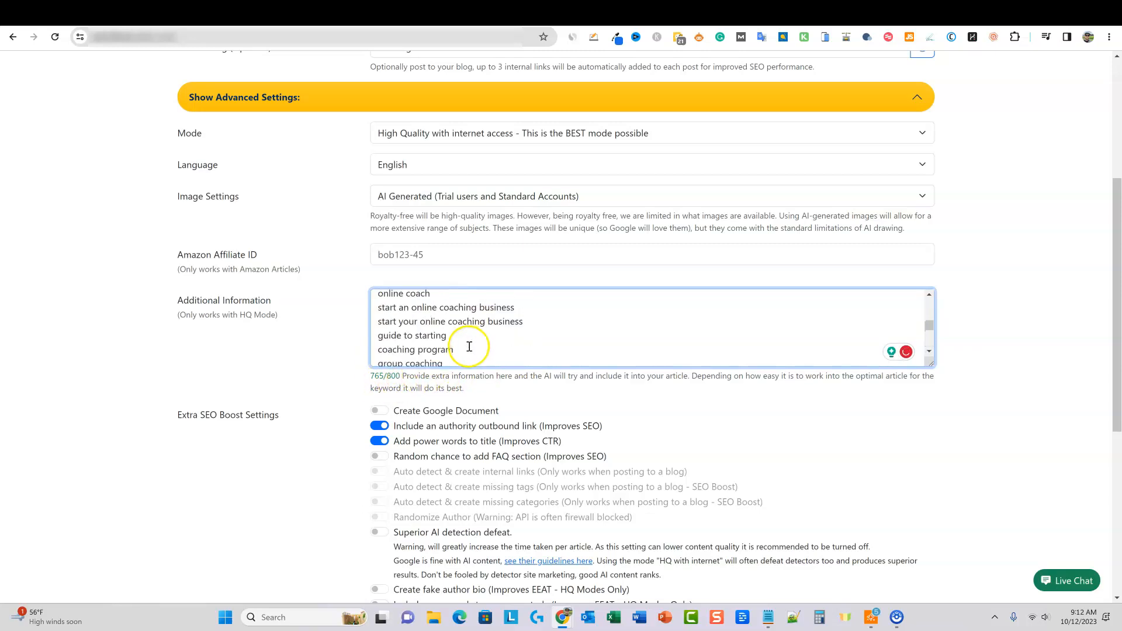
pyautogui.scroll(3, 466, 347)
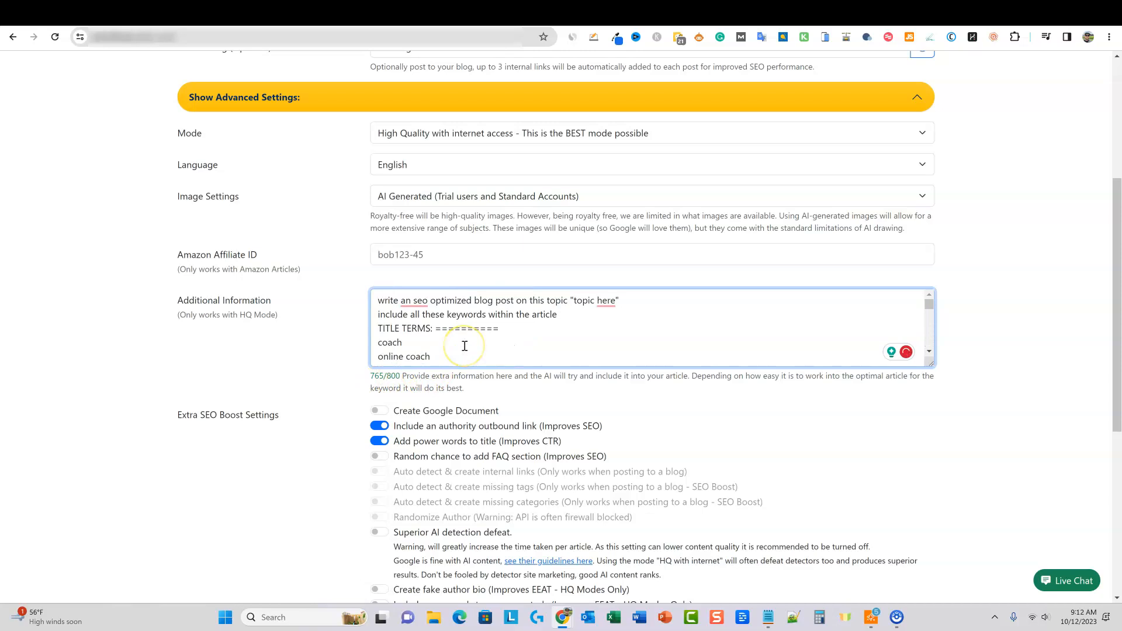
pyautogui.scroll(3, 566, 250)
pyautogui.scroll(-4, 857, 533)
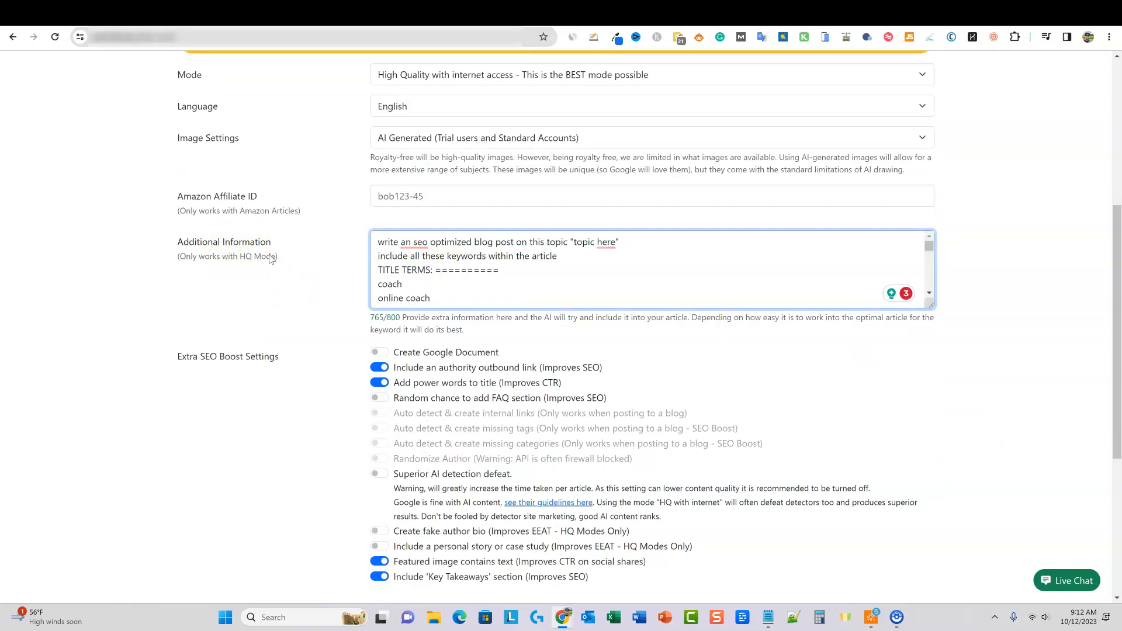
pyautogui.scroll(-5, 651, 368)
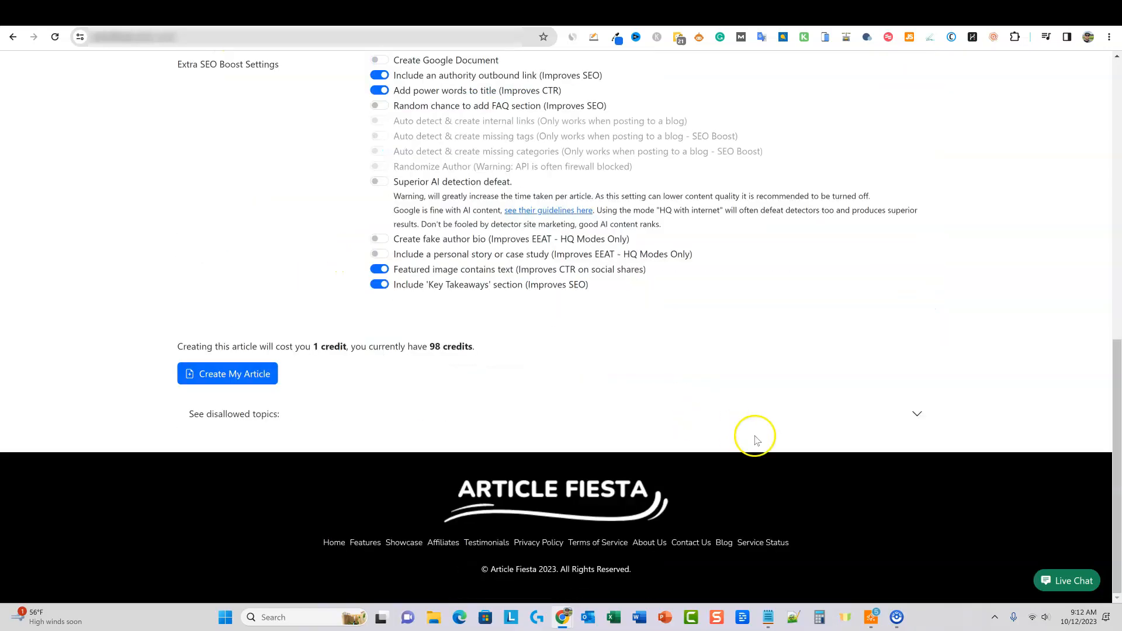
pyautogui.scroll(10, 234, 377)
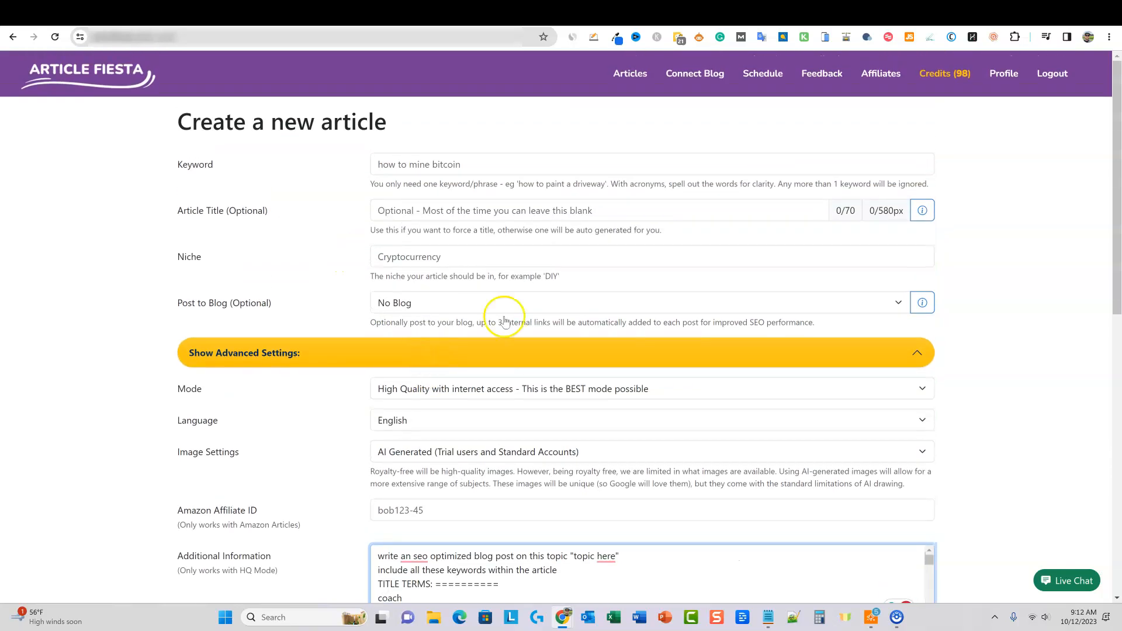
# Open 'The Blueprint to Launching an Online Coaching Business: Step-by-Step Guide' from the article list
pyautogui.click(629, 78)
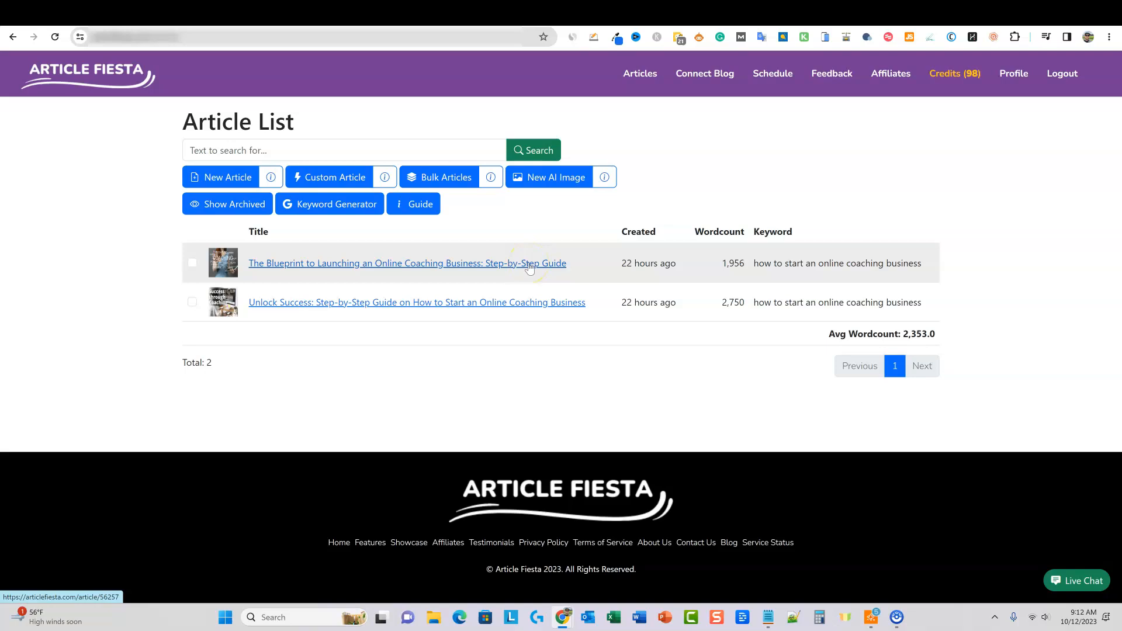
pyautogui.click(478, 270)
pyautogui.scroll(-1, 476, 335)
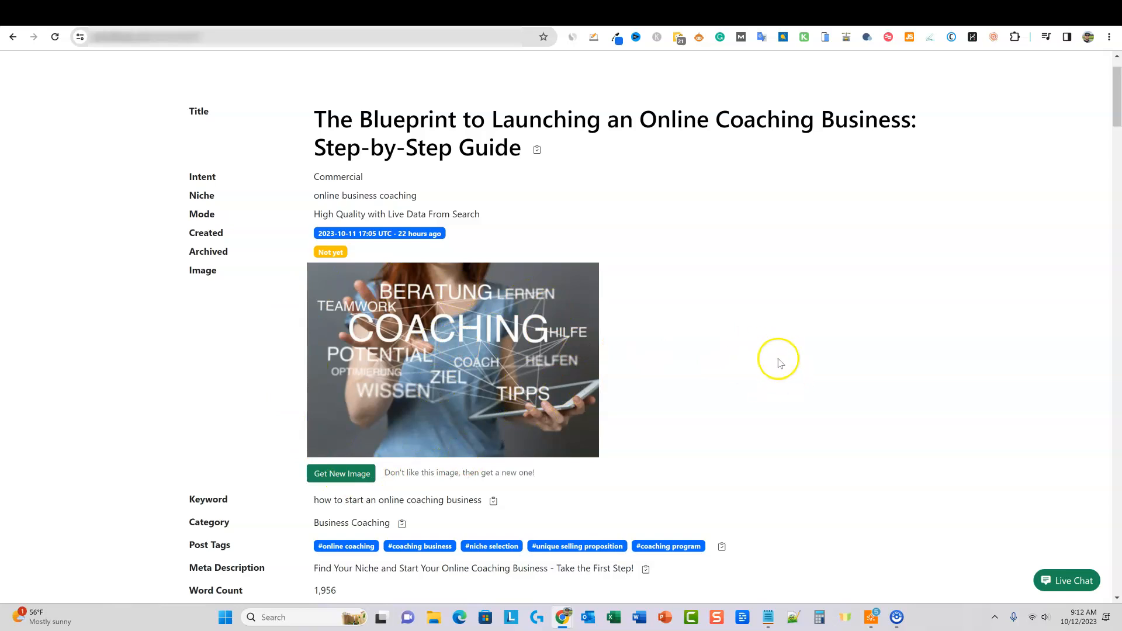
# Request a new featured image for the article and cancel the suggested replacement
pyautogui.scroll(-2, 614, 413)
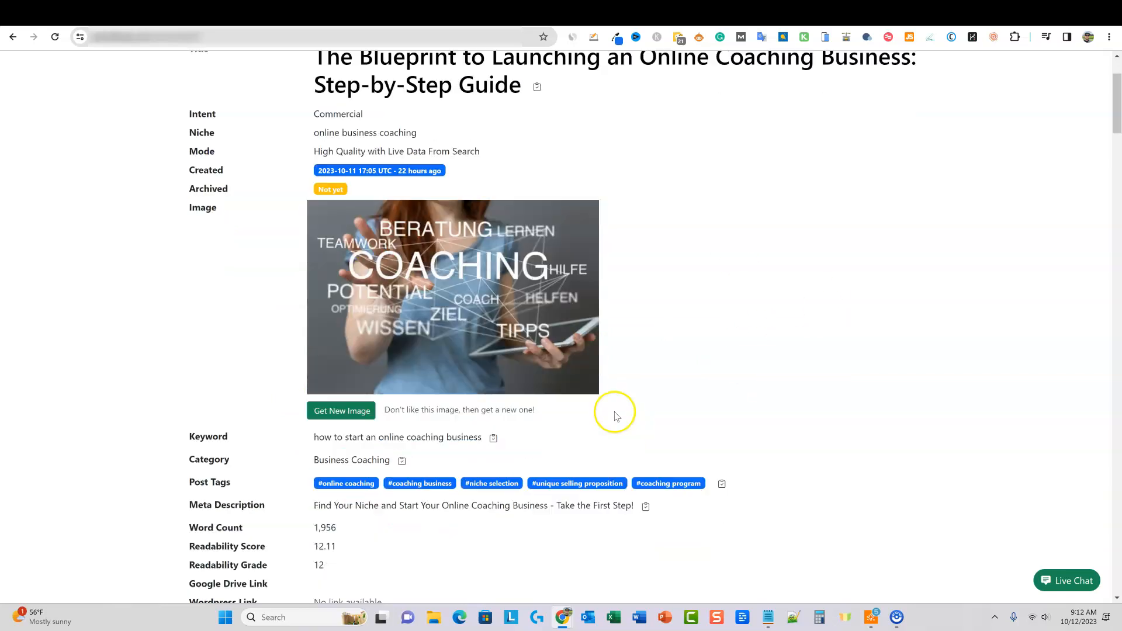
pyautogui.click(352, 358)
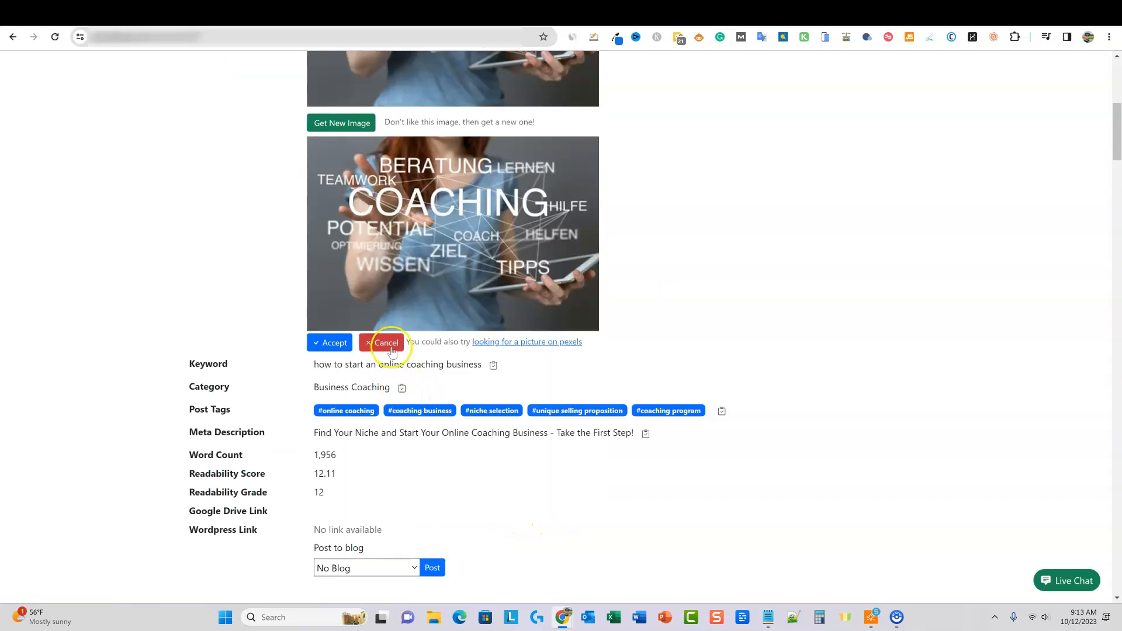
pyautogui.click(392, 350)
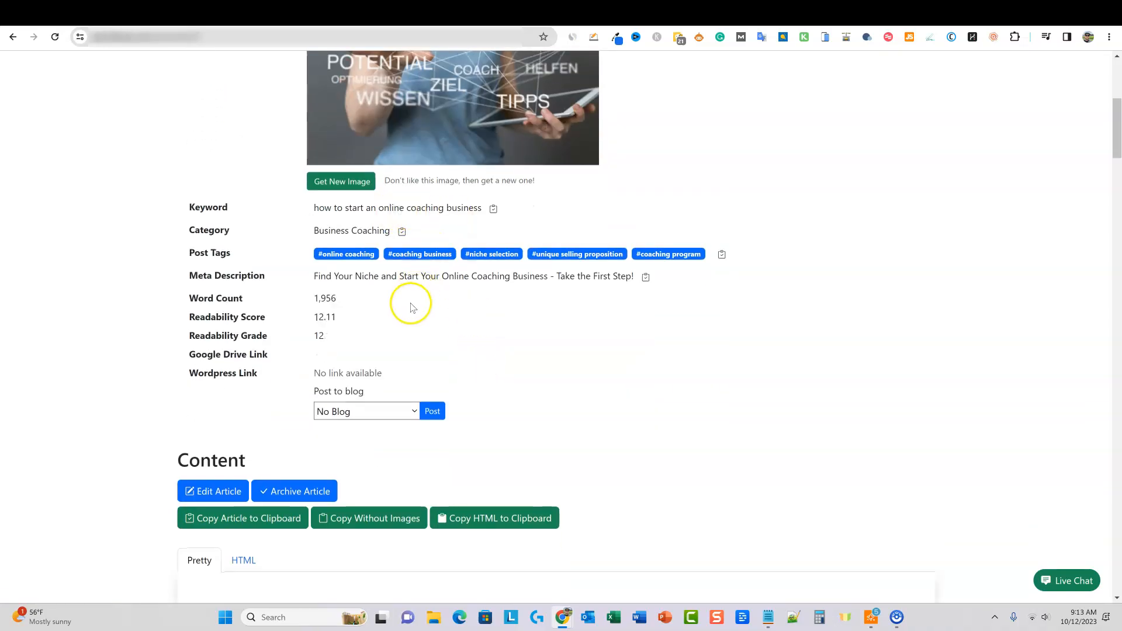
# Examine the generated article's details, table of contents, charts, images, outline table and sections
pyautogui.scroll(-6, 412, 307)
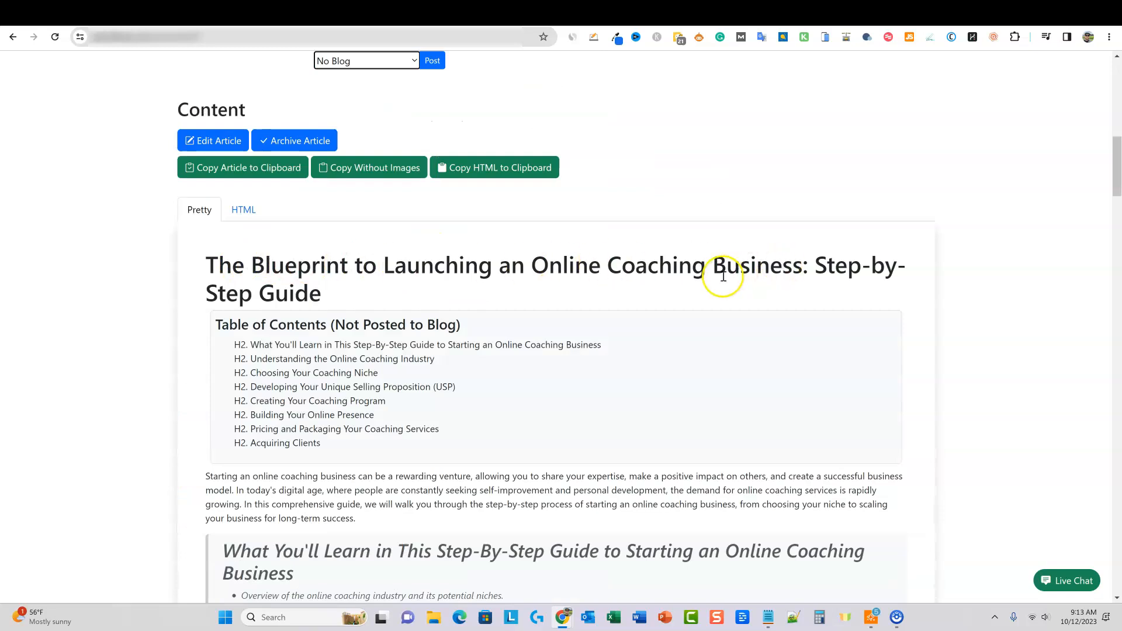
pyautogui.scroll(-9, 723, 275)
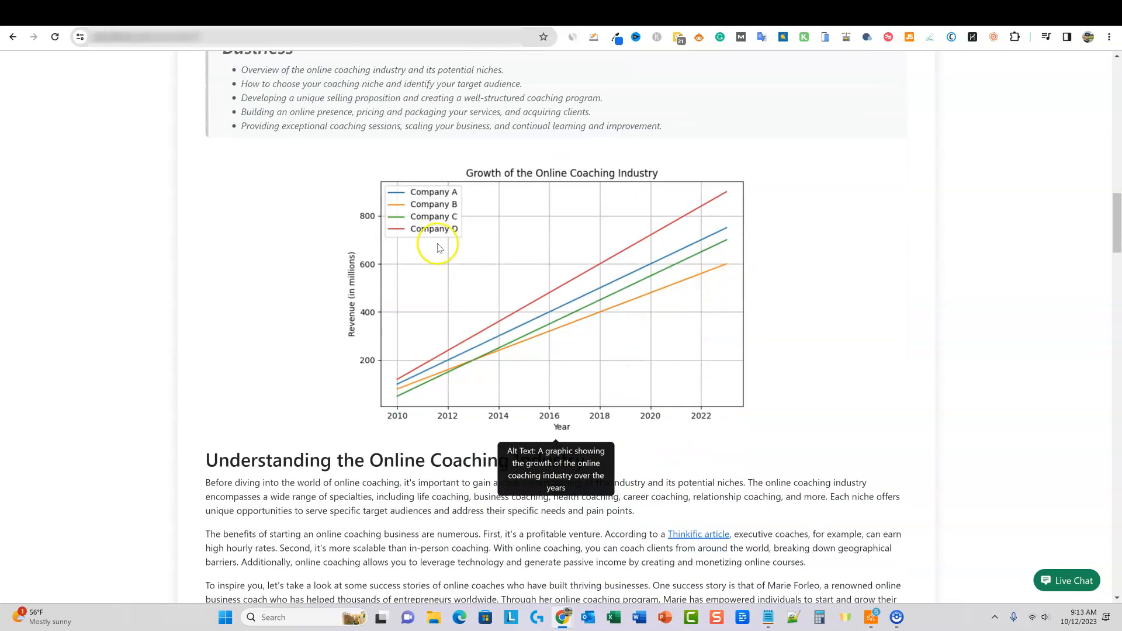
pyautogui.scroll(1, 613, 327)
pyautogui.scroll(-14, 613, 329)
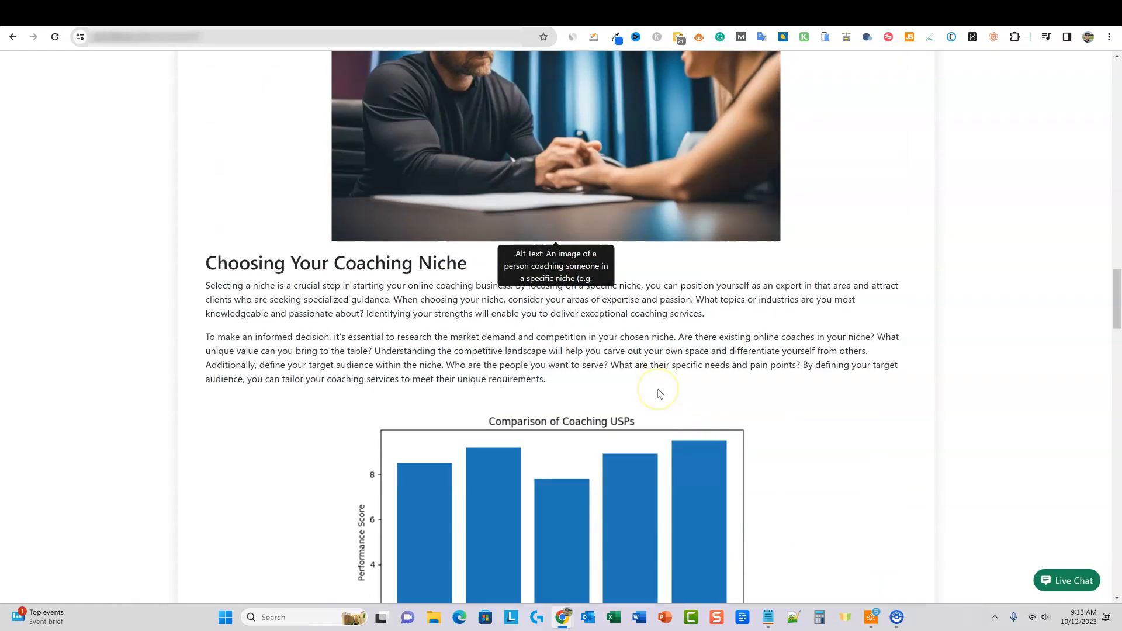
pyautogui.scroll(-17, 659, 393)
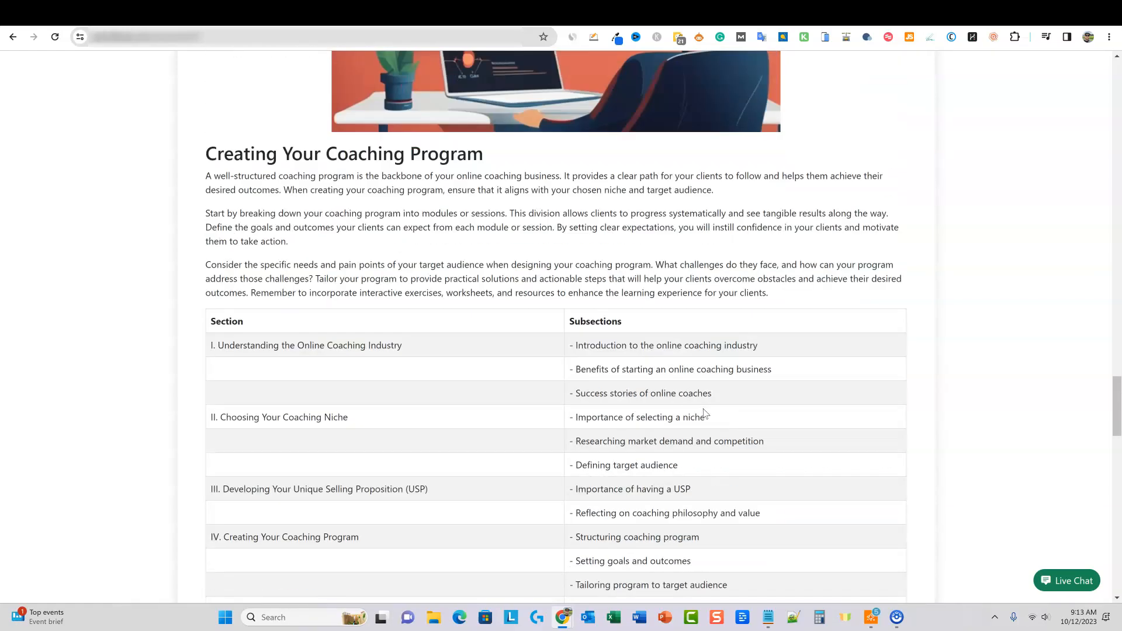
pyautogui.scroll(-3, 672, 374)
pyautogui.scroll(-20, 742, 284)
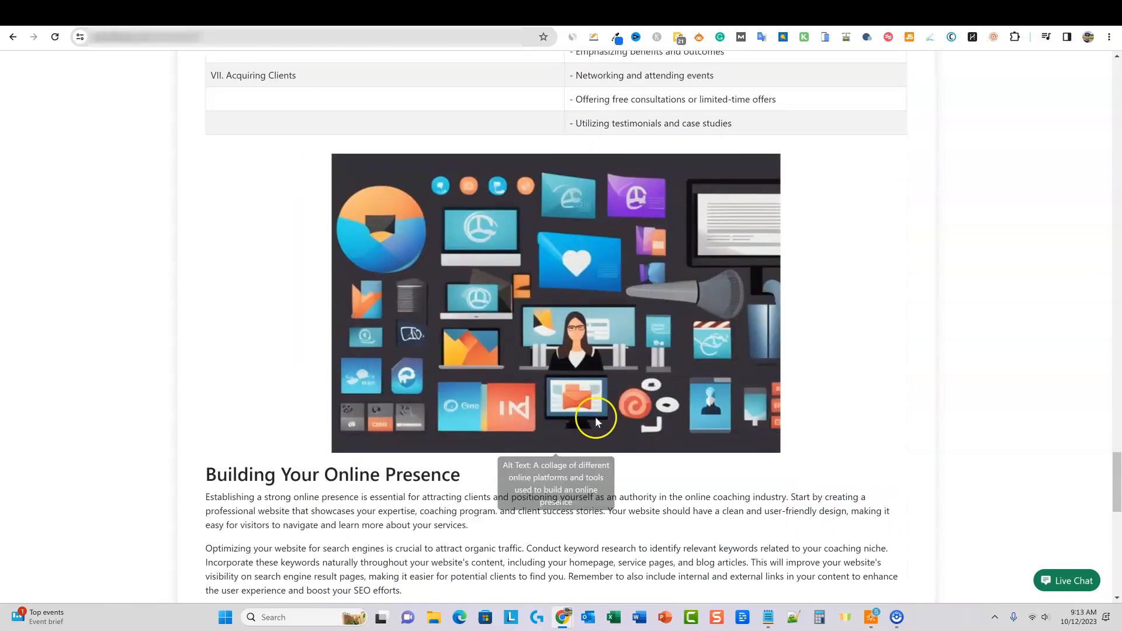
pyautogui.scroll(20, 656, 419)
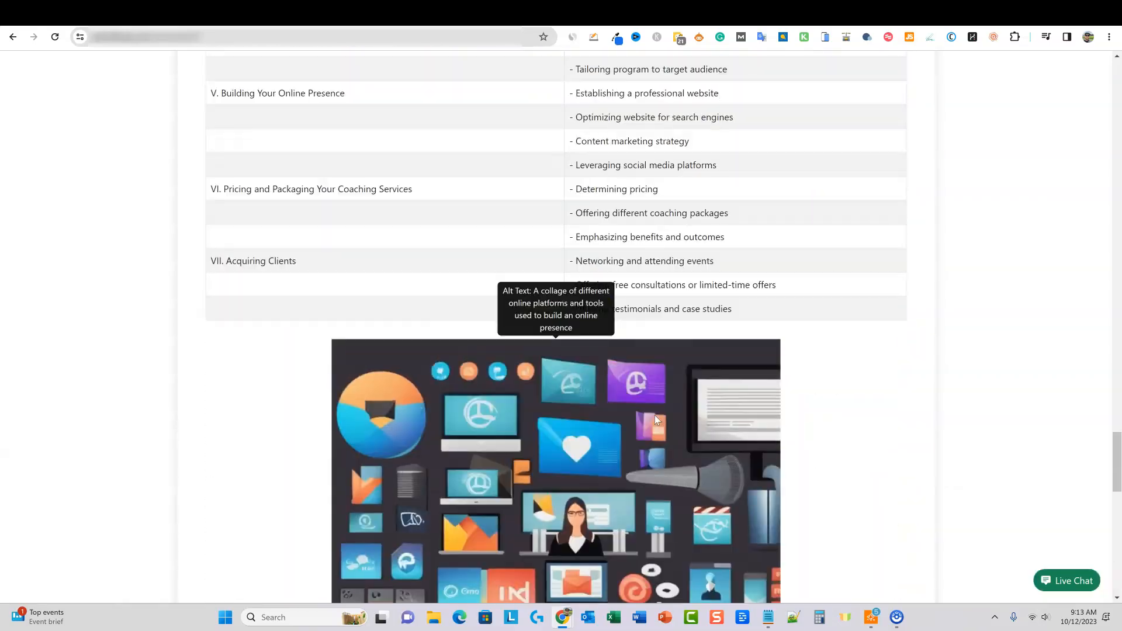
pyautogui.scroll(20, 656, 419)
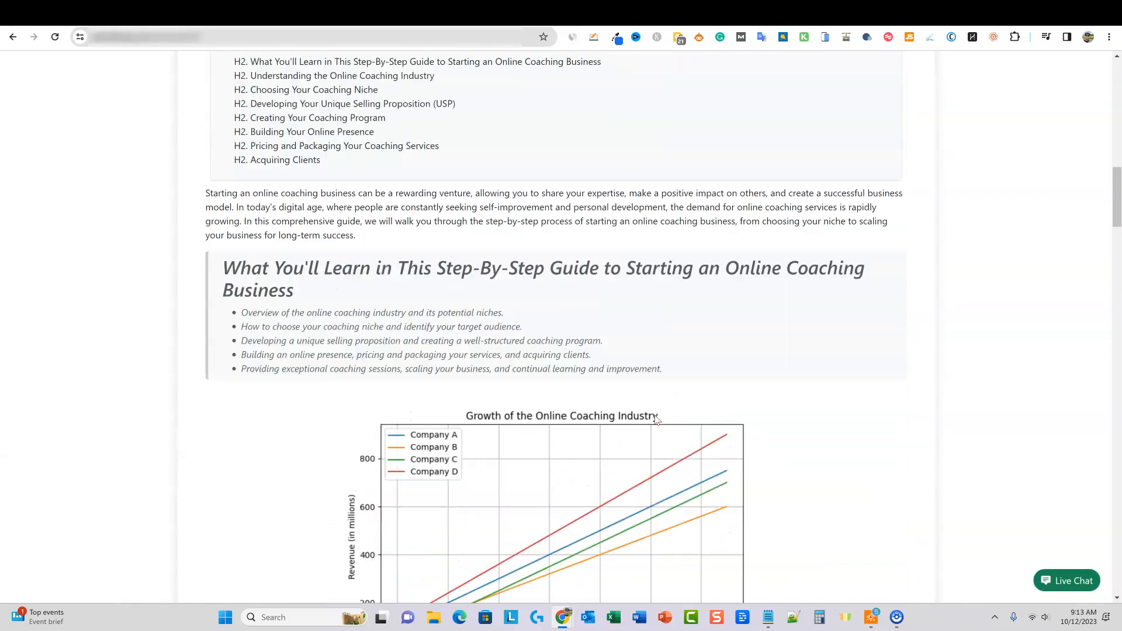
# Copy the complete coaching article, including its images, to the clipboard
pyautogui.click(571, 12)
pyautogui.click(536, 11)
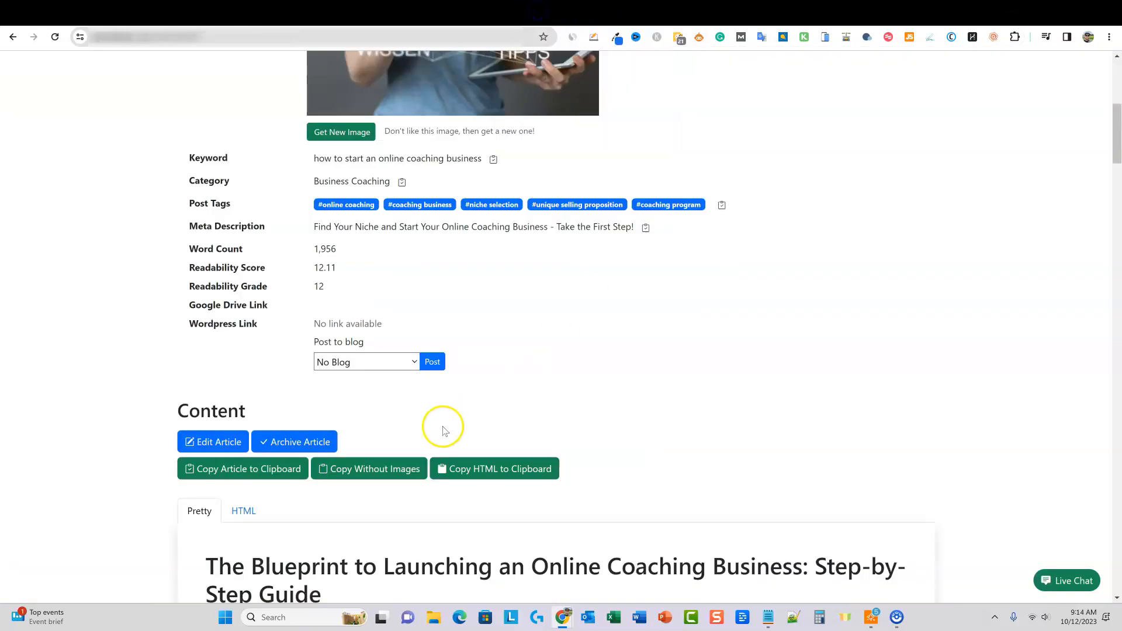
pyautogui.scroll(-10, 440, 426)
pyautogui.scroll(4, 367, 357)
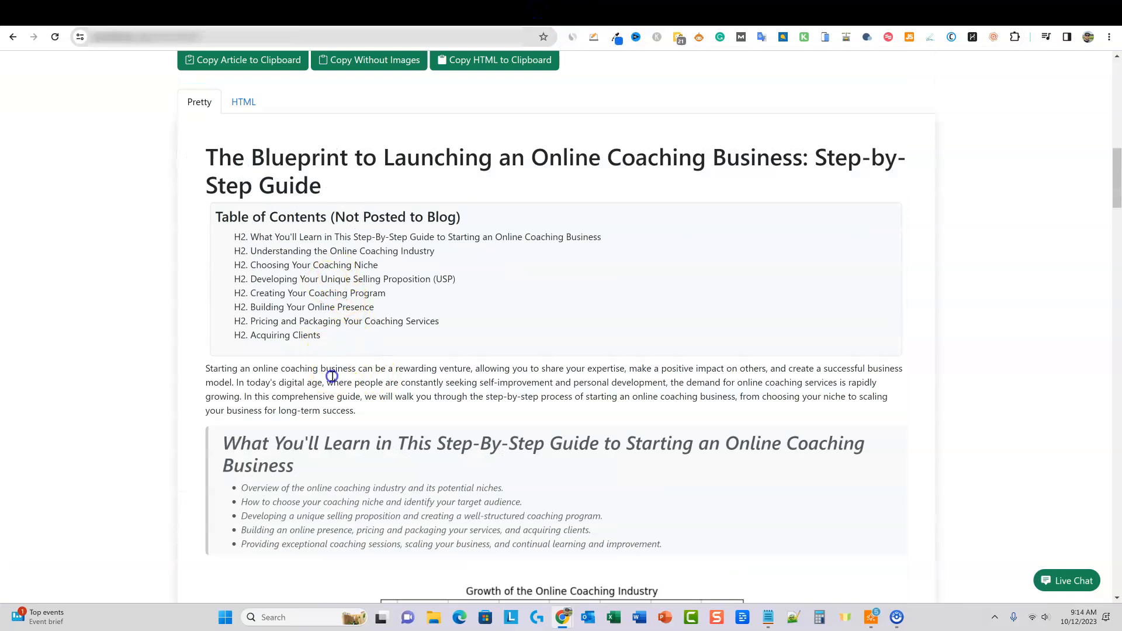
pyautogui.hotkey('ctrl', 'a')
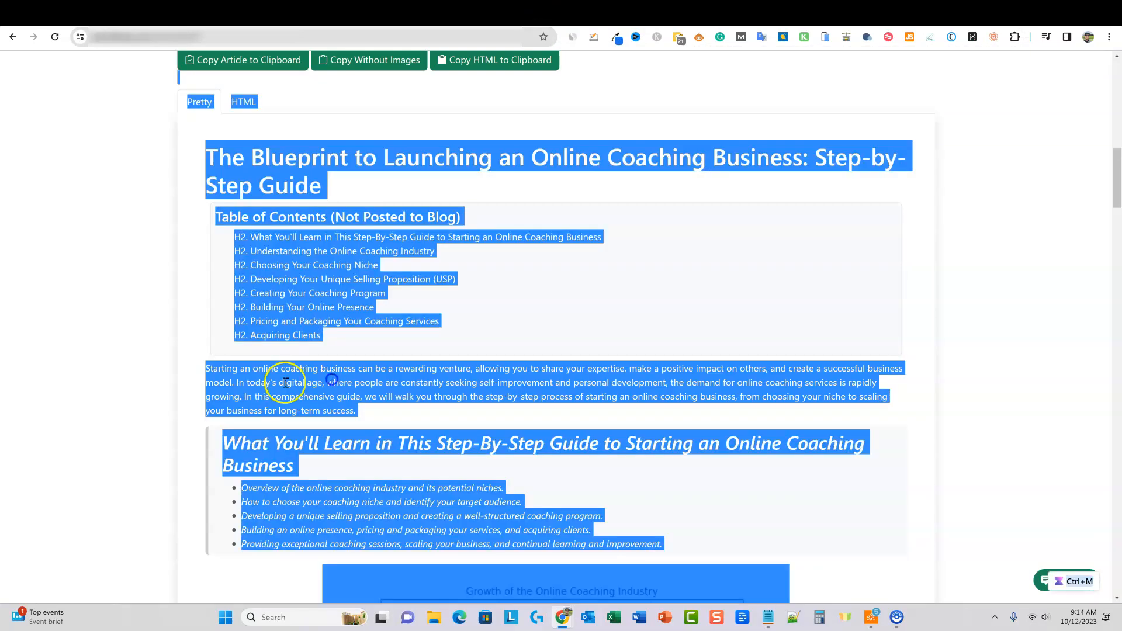
pyautogui.scroll(4, 522, 131)
pyautogui.click(267, 235)
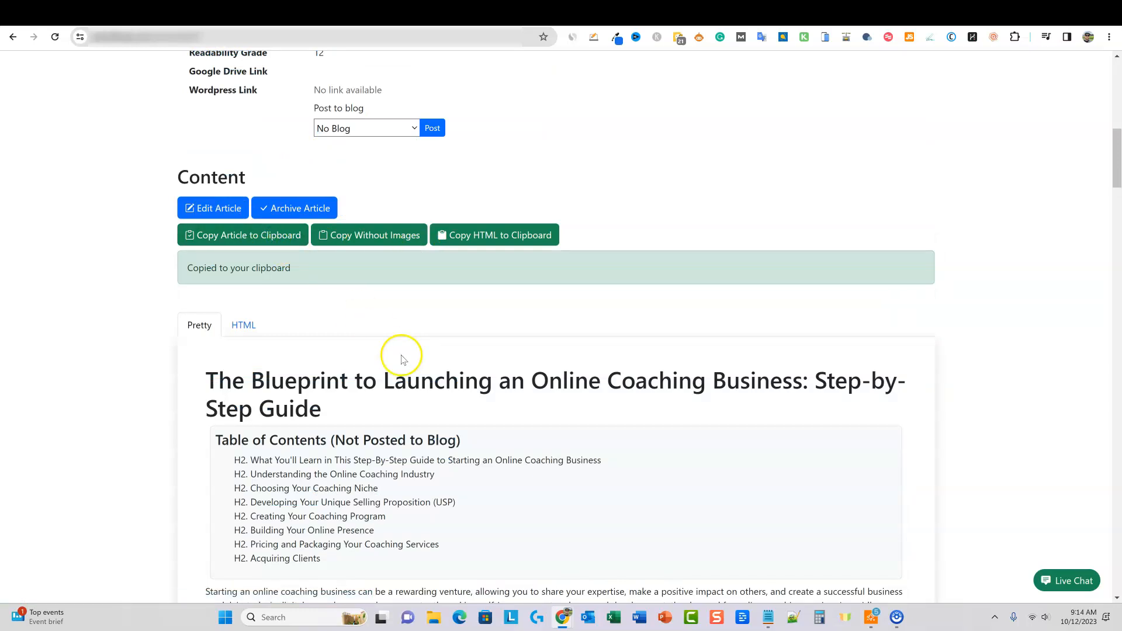
# Review the coaching article's table of contents and its sections through Acquiring Clients
pyautogui.scroll(-2, 409, 380)
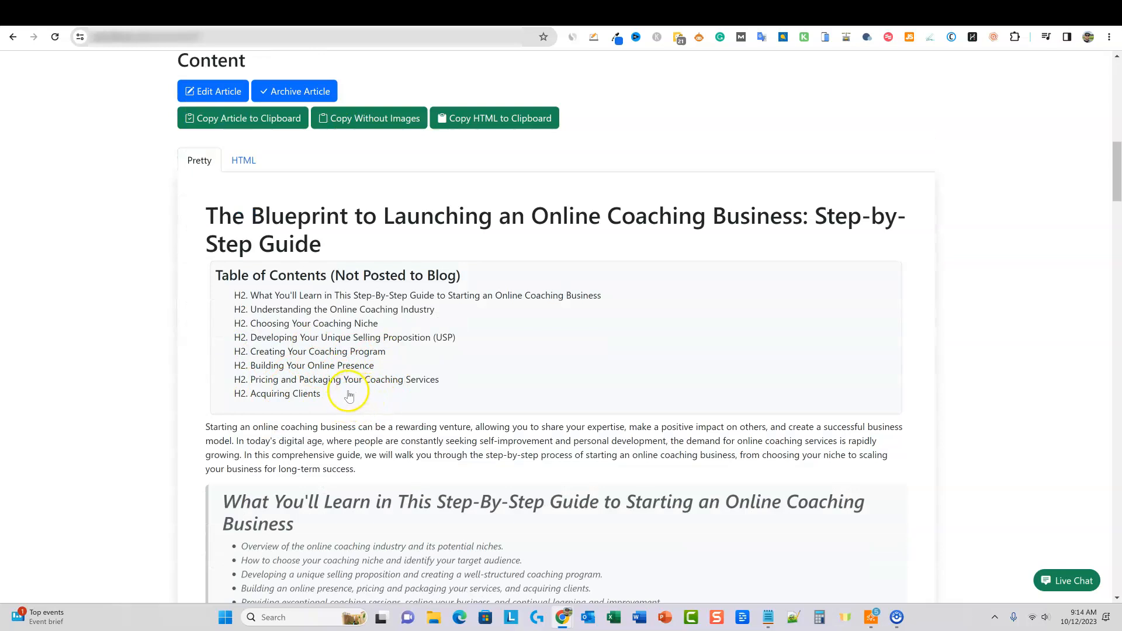
pyautogui.moveTo(320, 398); pyautogui.dragTo(195, 293)
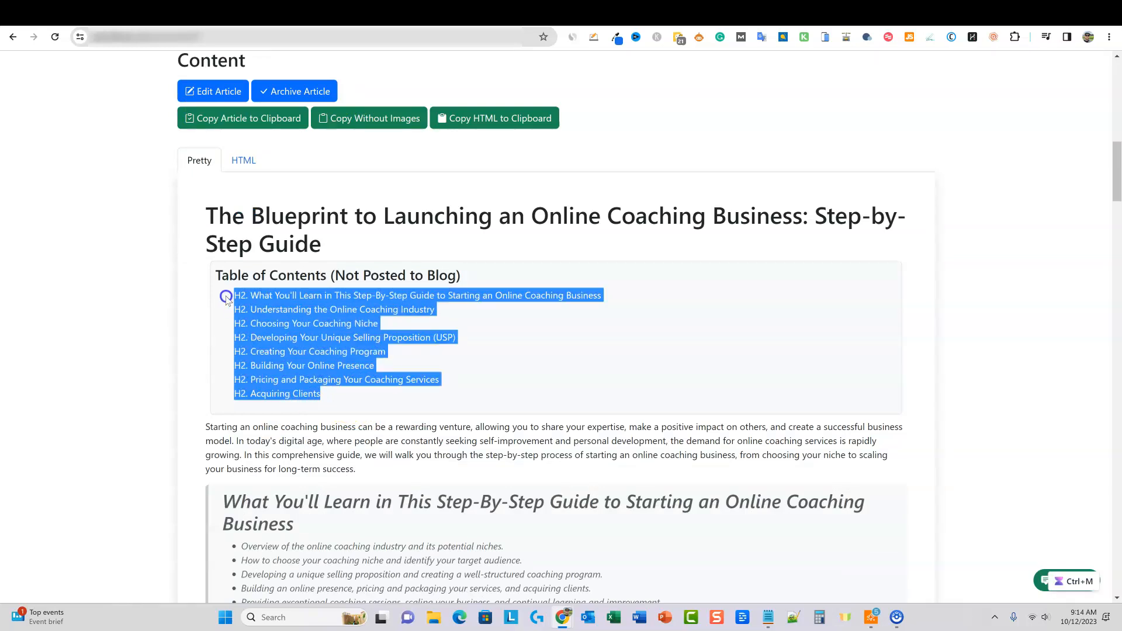
pyautogui.click(350, 400)
pyautogui.scroll(-10, 390, 401)
pyautogui.scroll(-15, 390, 401)
pyautogui.scroll(15, 400, 393)
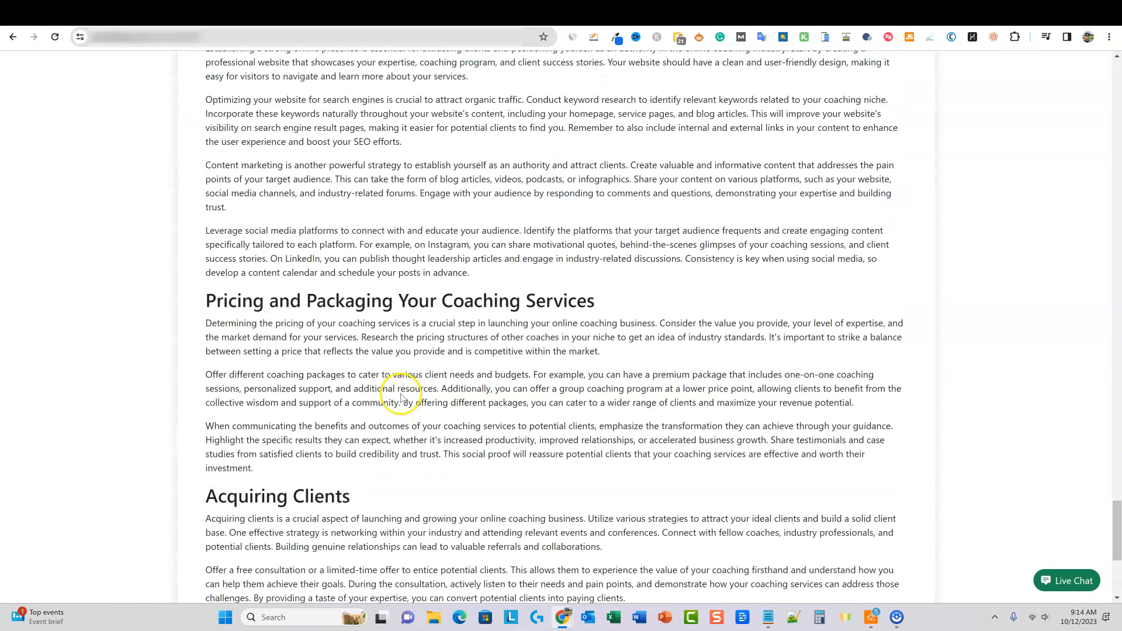
# Switch to the Claude chat and read the prompt requesting 2 unique H2 subheadings not covered in the article
pyautogui.click(570, 17)
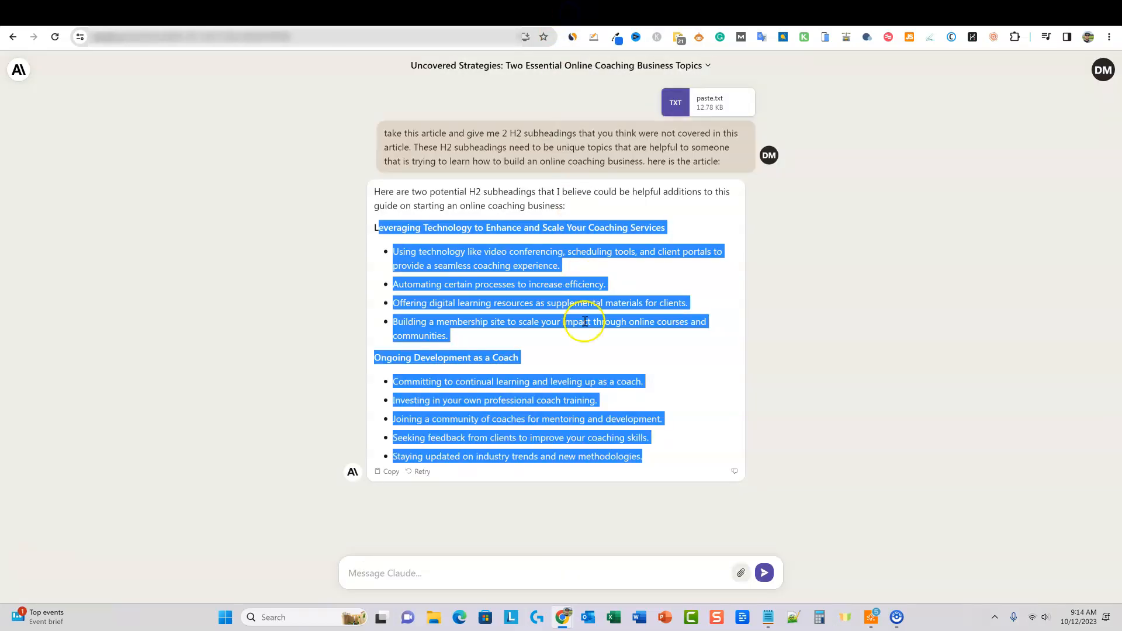
pyautogui.click(743, 360)
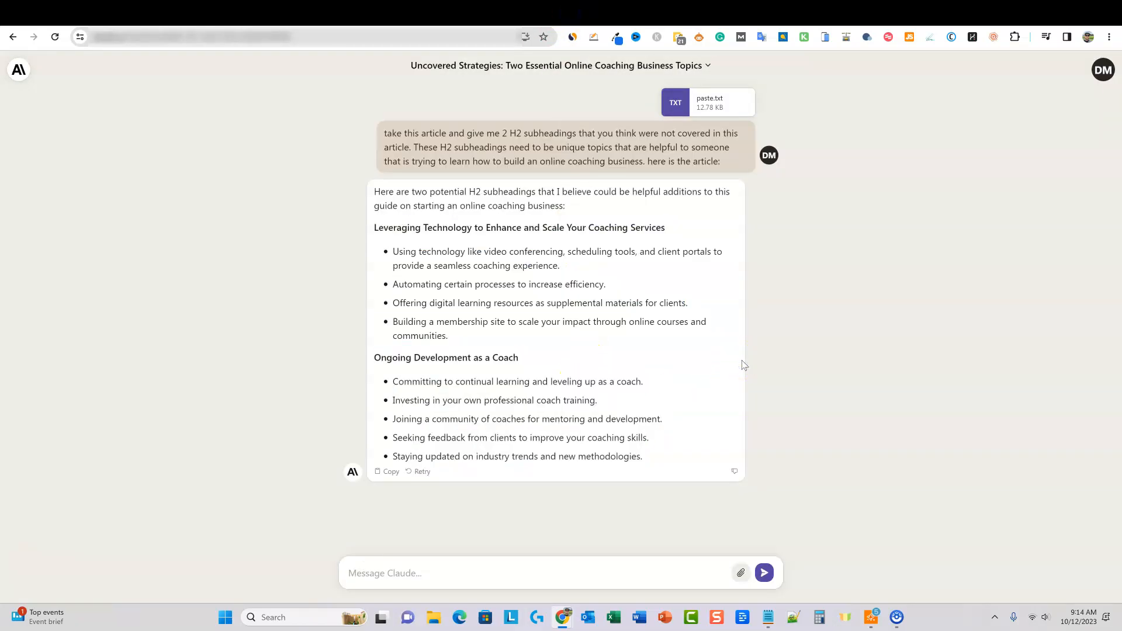
pyautogui.click(596, 15)
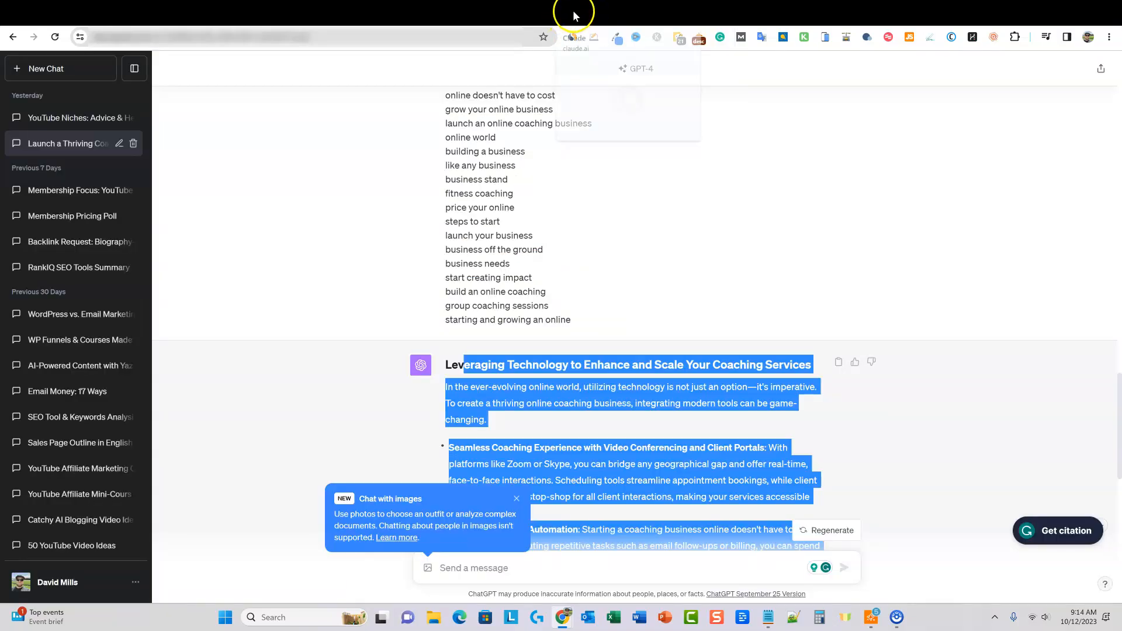
pyautogui.click(572, 14)
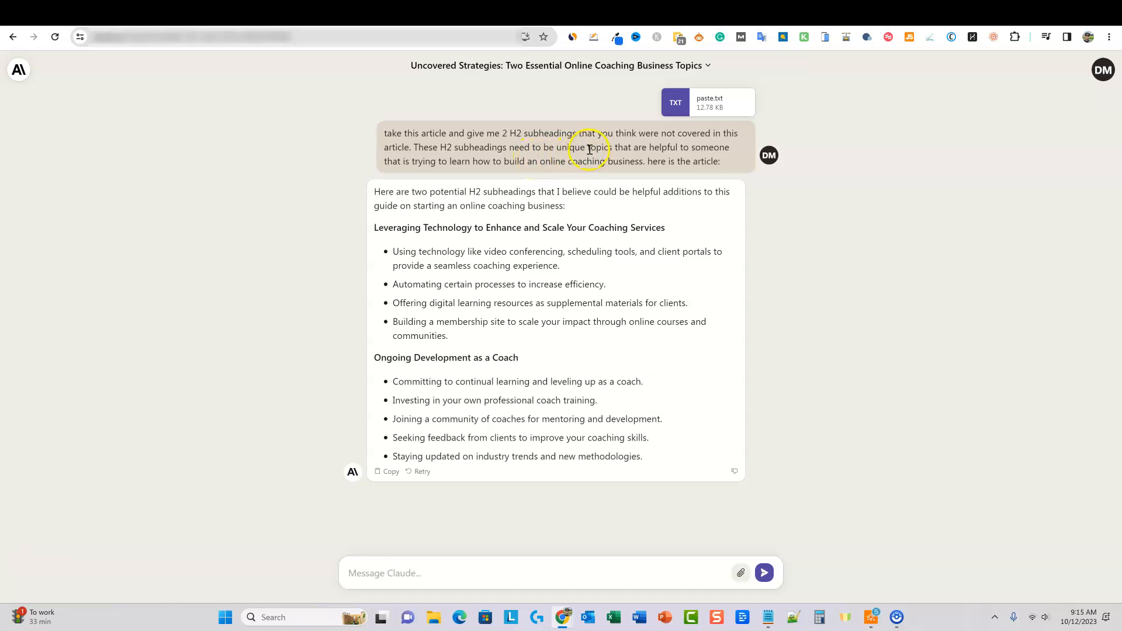
pyautogui.moveTo(608, 134); pyautogui.dragTo(424, 148)
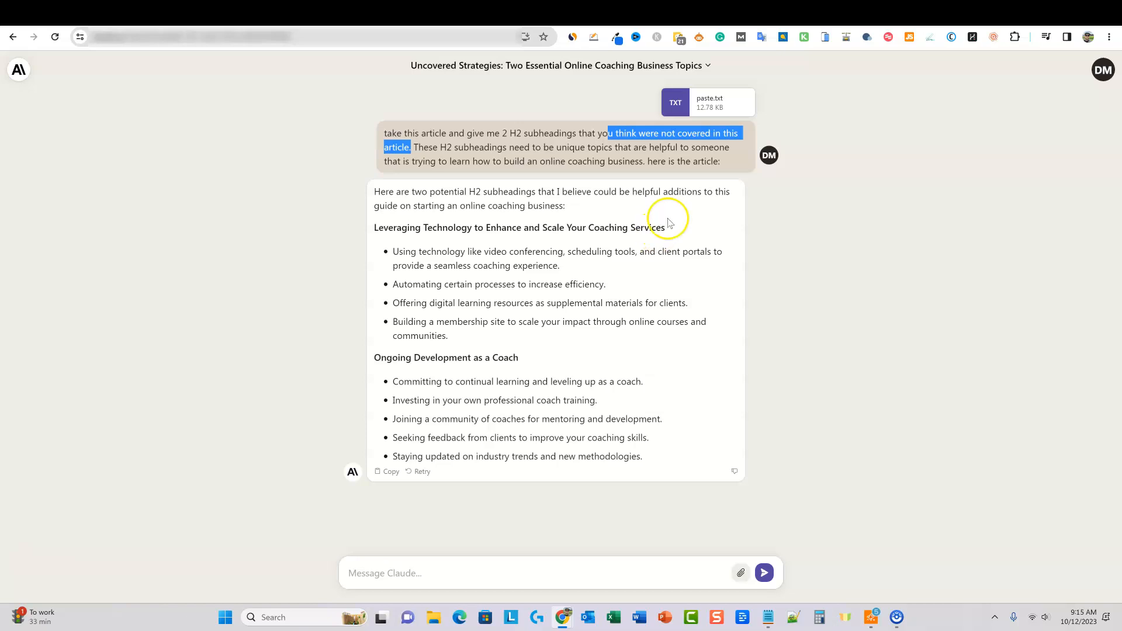
pyautogui.moveTo(422, 147); pyautogui.dragTo(486, 147)
pyautogui.moveTo(565, 150); pyautogui.dragTo(448, 161)
pyautogui.moveTo(541, 162); pyautogui.dragTo(729, 167)
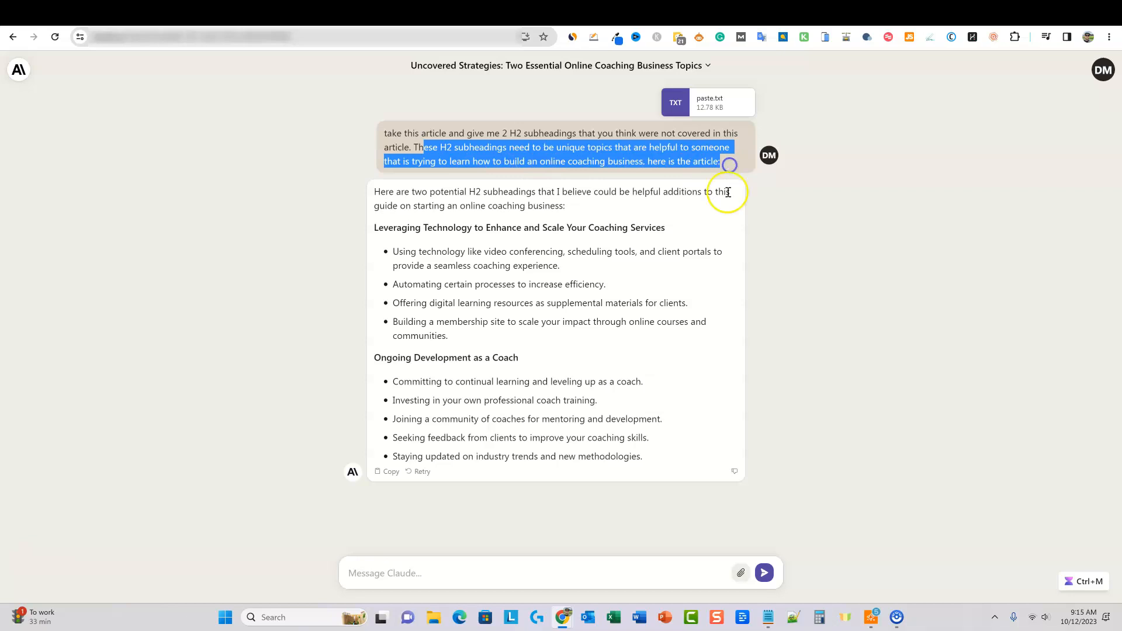
# Open the attached paste.txt, look through the pasted article text, and close the preview
pyautogui.click(711, 109)
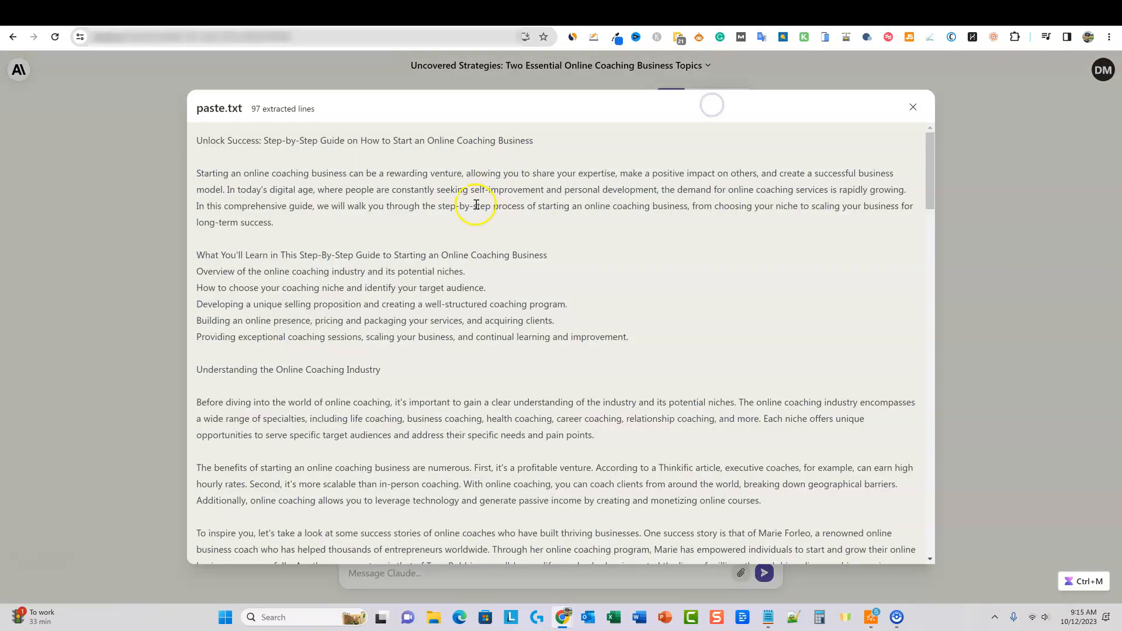
pyautogui.moveTo(202, 141); pyautogui.dragTo(599, 136)
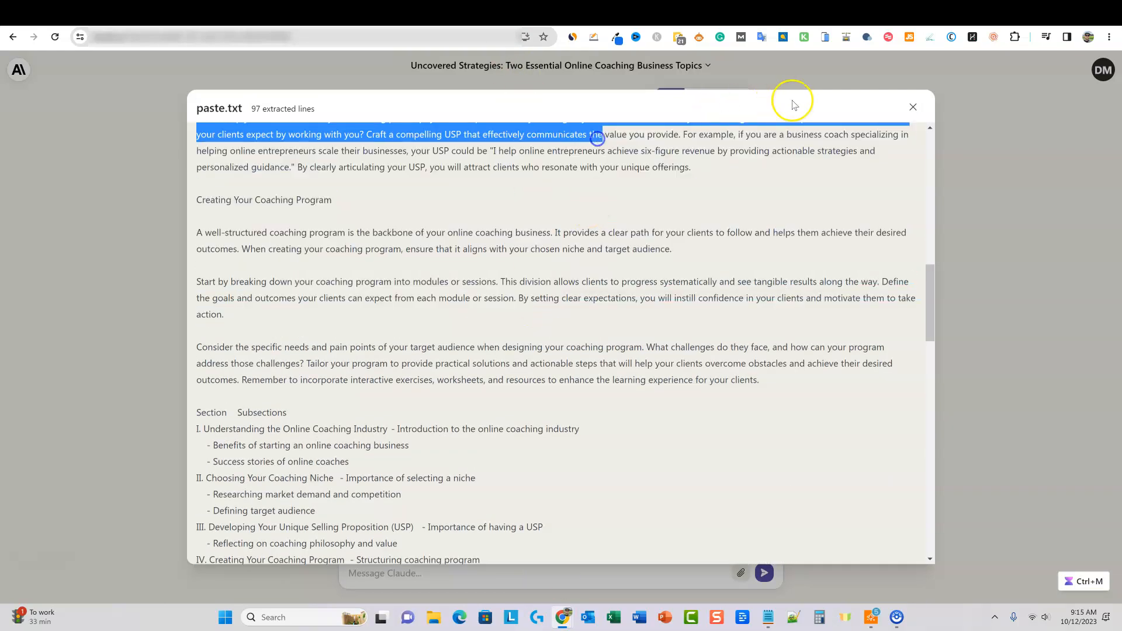
pyautogui.click(912, 108)
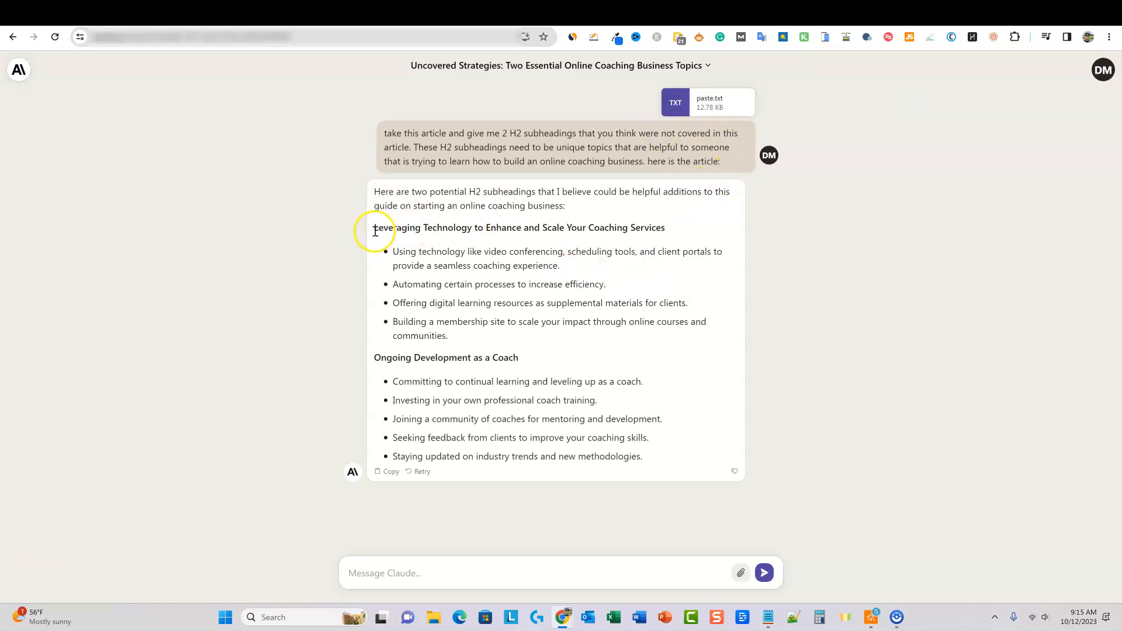
# Examine the suggested subheadings on leveraging technology and ongoing development as a coach, along with their bullet points
pyautogui.moveTo(375, 227); pyautogui.dragTo(593, 337)
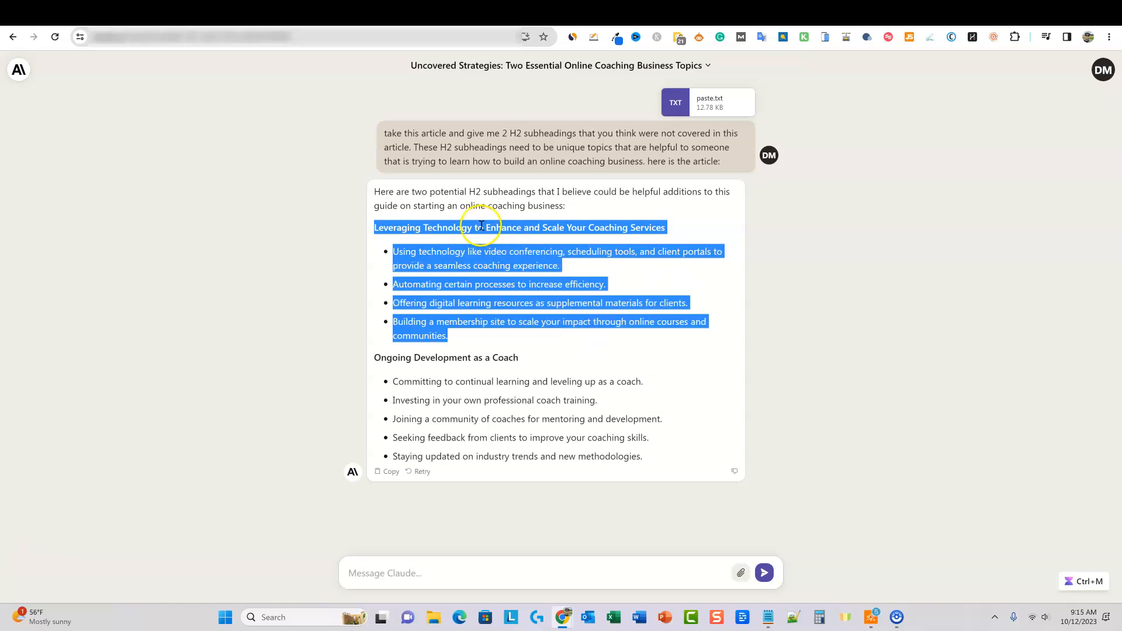
pyautogui.click(512, 357)
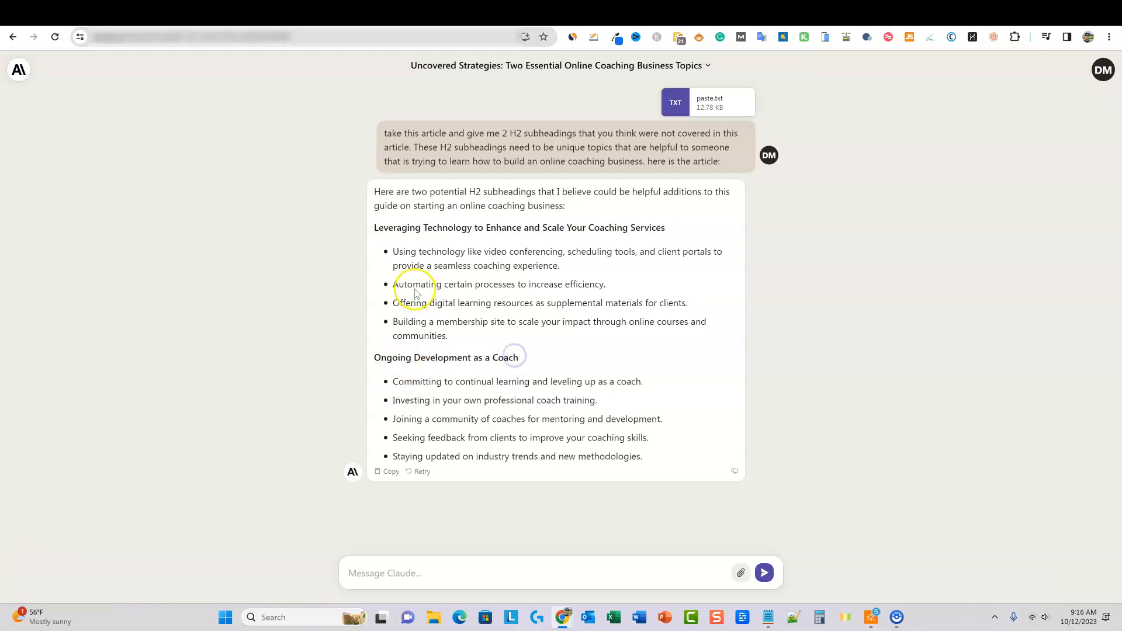
pyautogui.moveTo(390, 251); pyautogui.dragTo(537, 339)
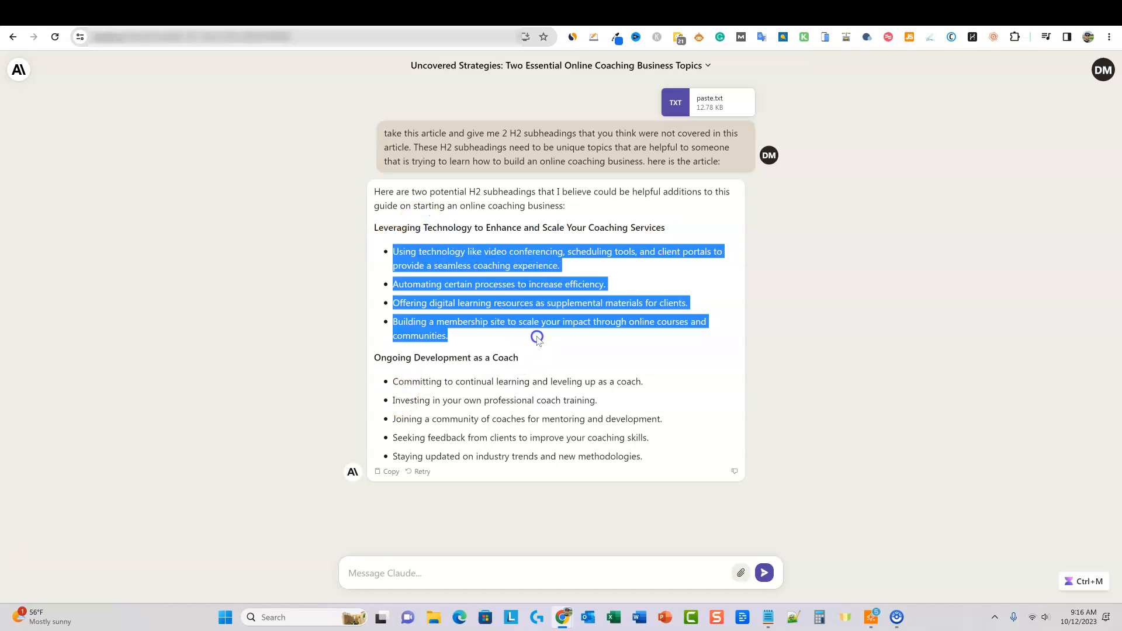
pyautogui.click(536, 355)
pyautogui.moveTo(378, 360); pyautogui.dragTo(520, 357)
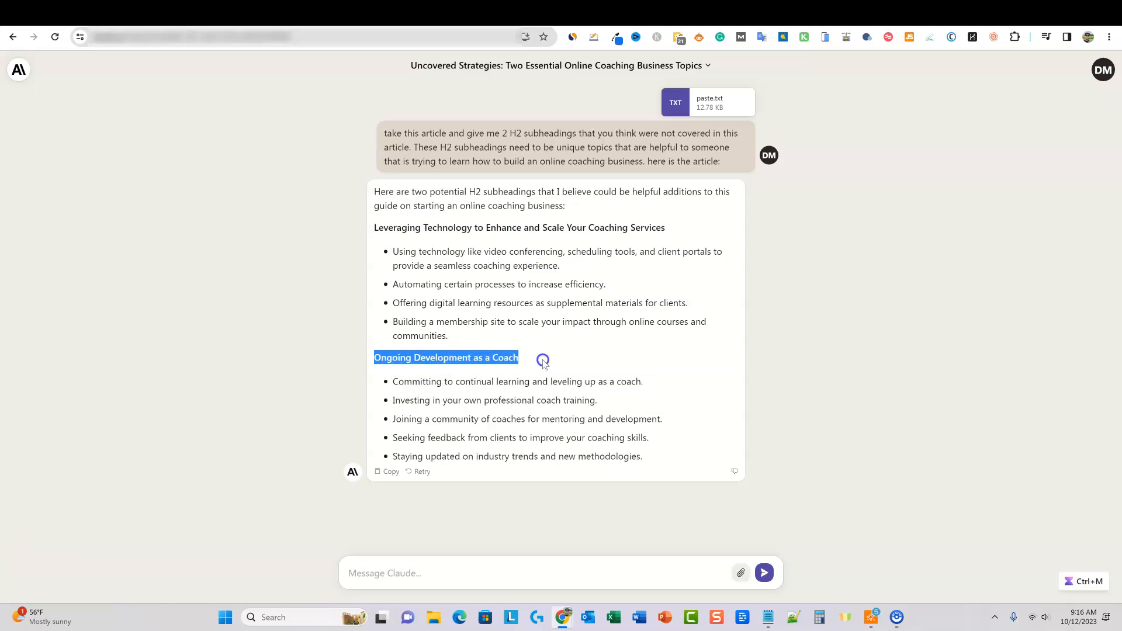
pyautogui.click(542, 361)
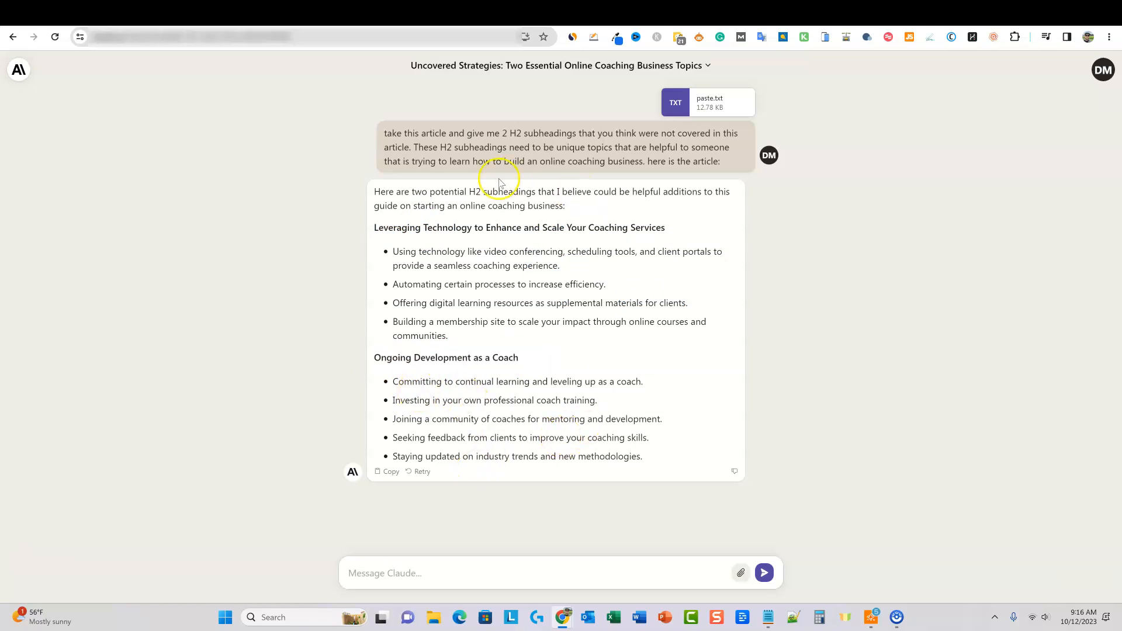
pyautogui.moveTo(646, 465); pyautogui.dragTo(535, 364)
pyautogui.click(635, 290)
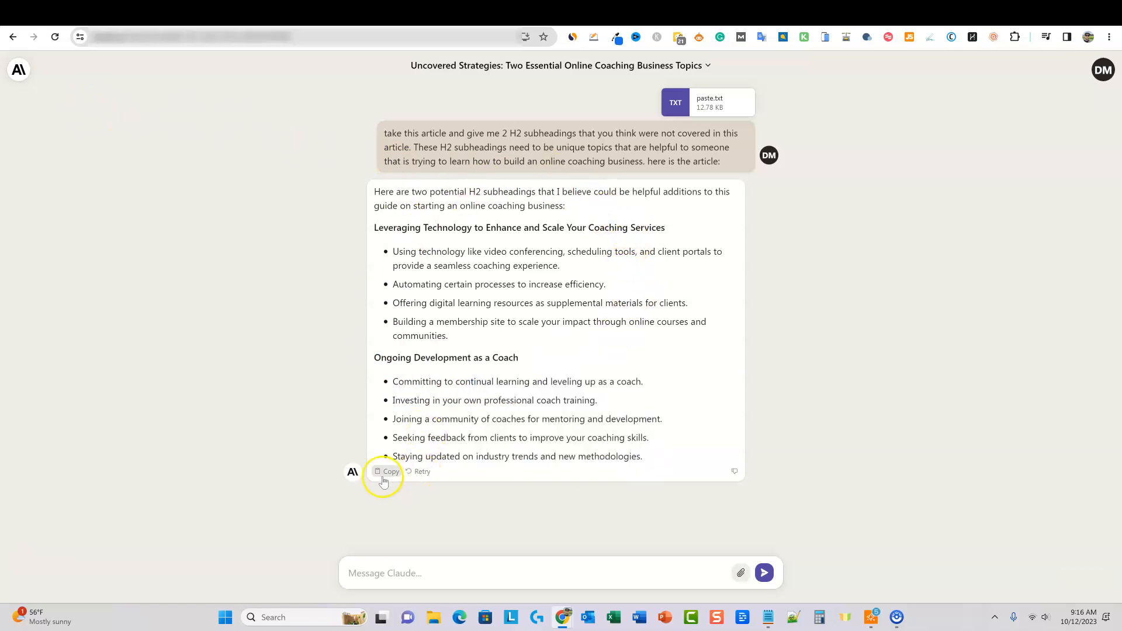
# Select both suggested H2 subheadings with all their bullet points in Claude's reply
pyautogui.moveTo(646, 463); pyautogui.dragTo(375, 231)
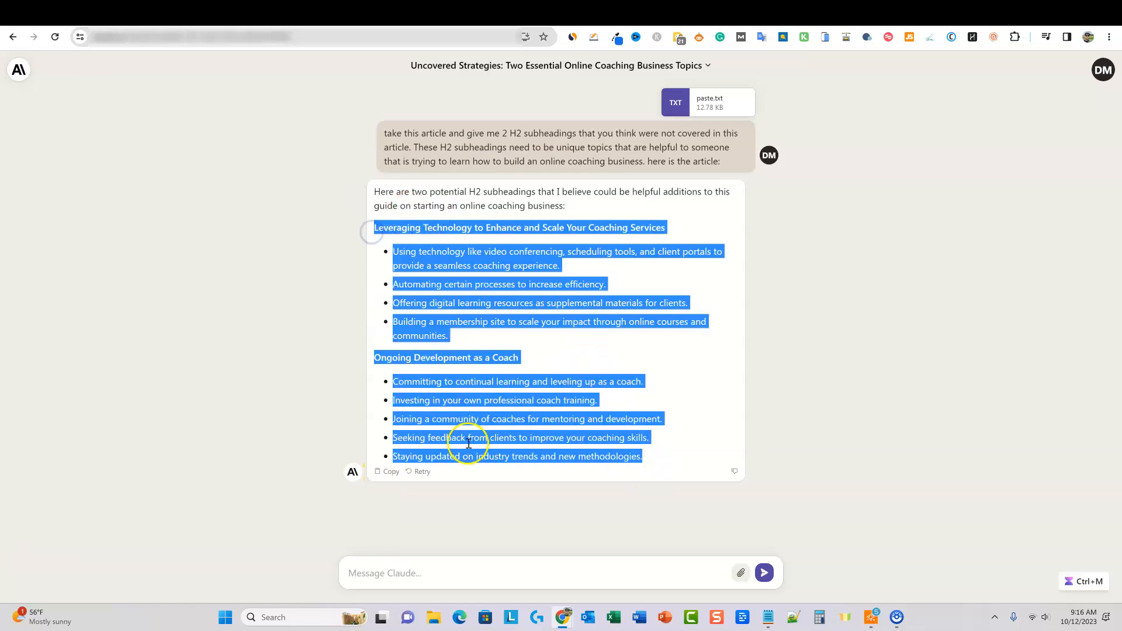
pyautogui.click(572, 211)
pyautogui.moveTo(380, 220); pyautogui.dragTo(639, 218)
pyautogui.click(632, 290)
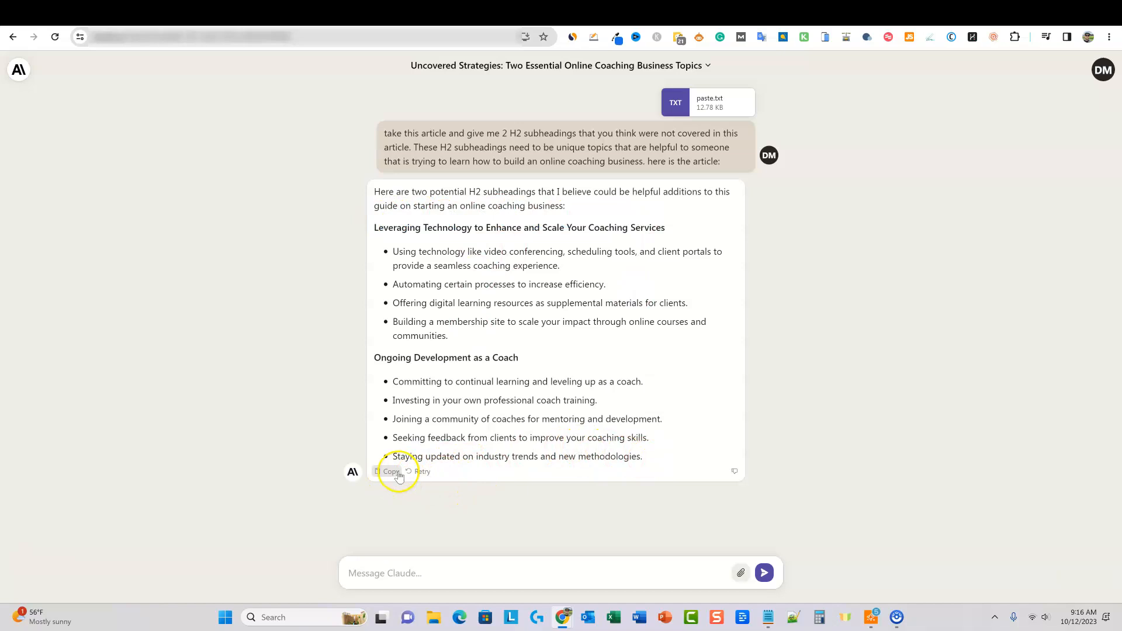
pyautogui.moveTo(645, 456); pyautogui.dragTo(370, 228)
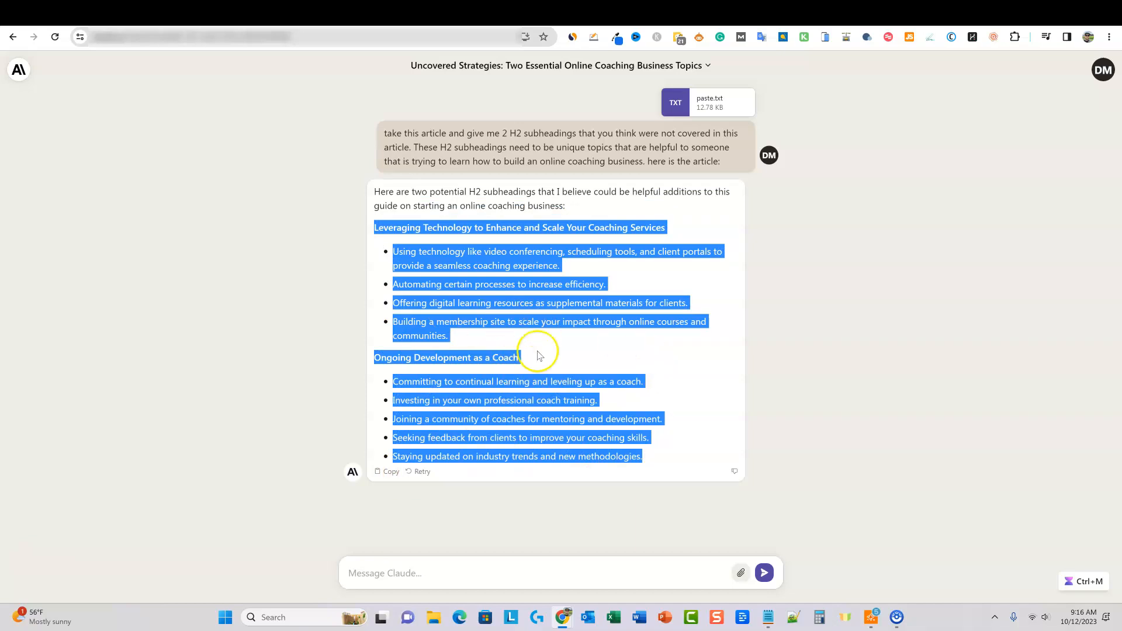
# Switch to the ChatGPT conversation and review the blog section prompt with its header and basic text terms
pyautogui.click(602, 12)
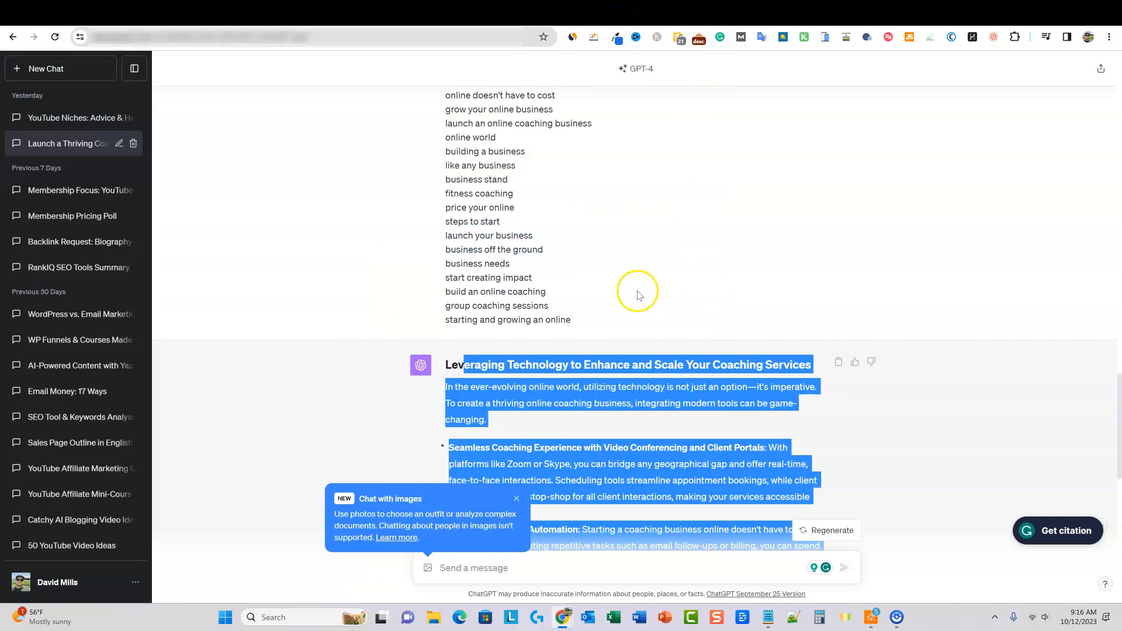
pyautogui.scroll(10, 639, 314)
pyautogui.scroll(10, 638, 315)
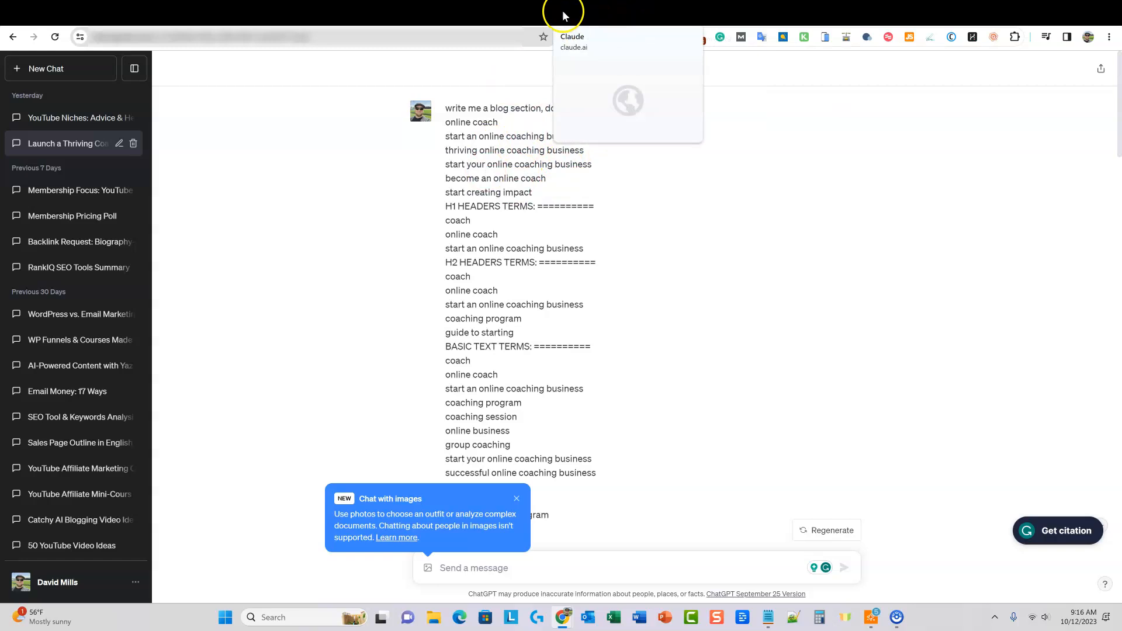
# Return to the Article Fiesta article and look back over its outline table, images and niche section
pyautogui.click(537, 16)
pyautogui.scroll(20, 307, 421)
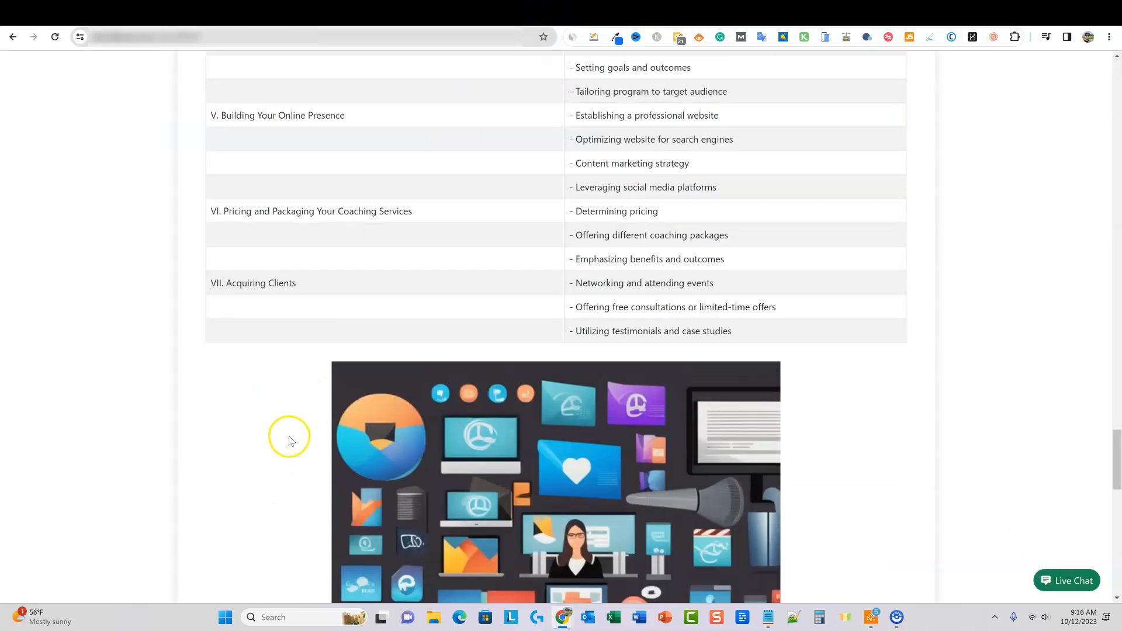
pyautogui.scroll(5, 349, 431)
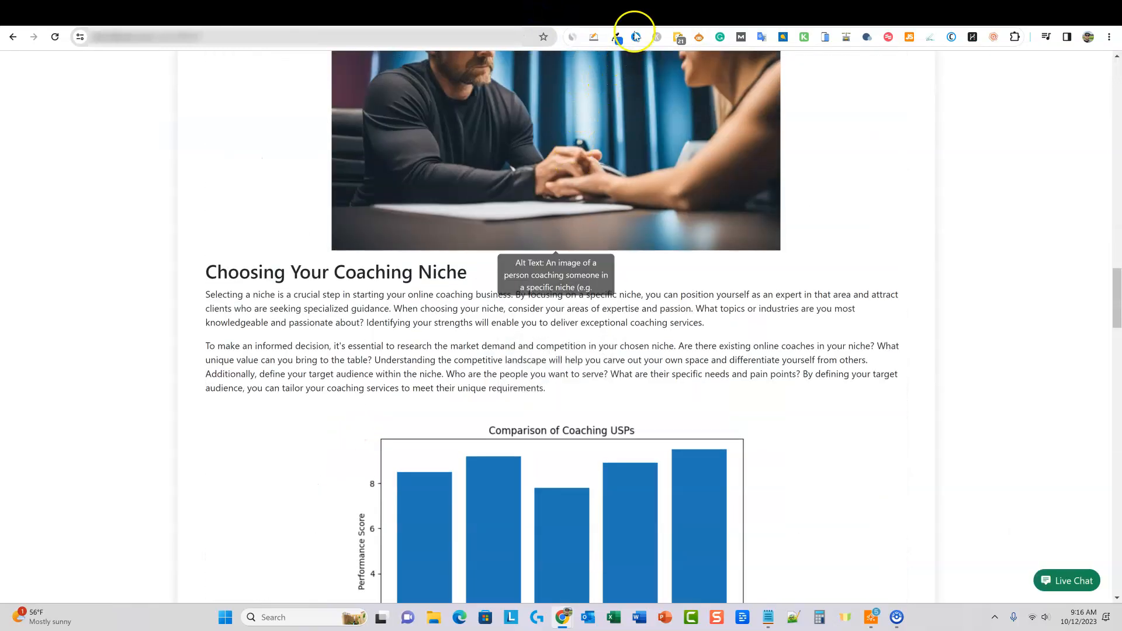
# Switch to NeuronWriter and review the 'Unlock Success' article from its beginning alongside the content score and term list
pyautogui.click(633, 16)
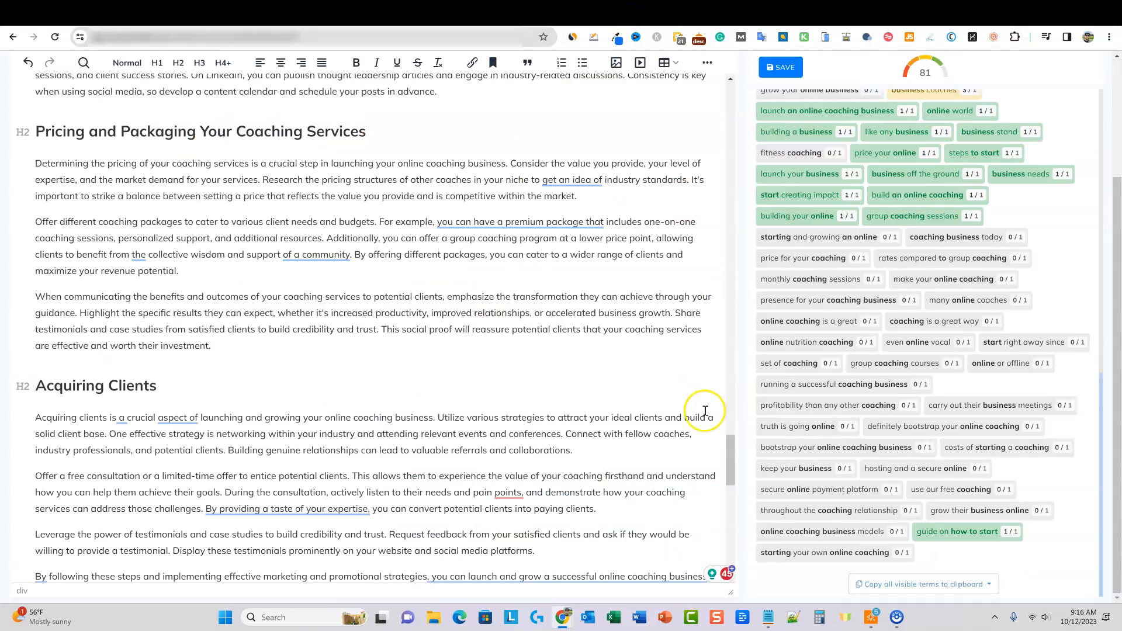
pyautogui.moveTo(729, 454); pyautogui.dragTo(739, 99)
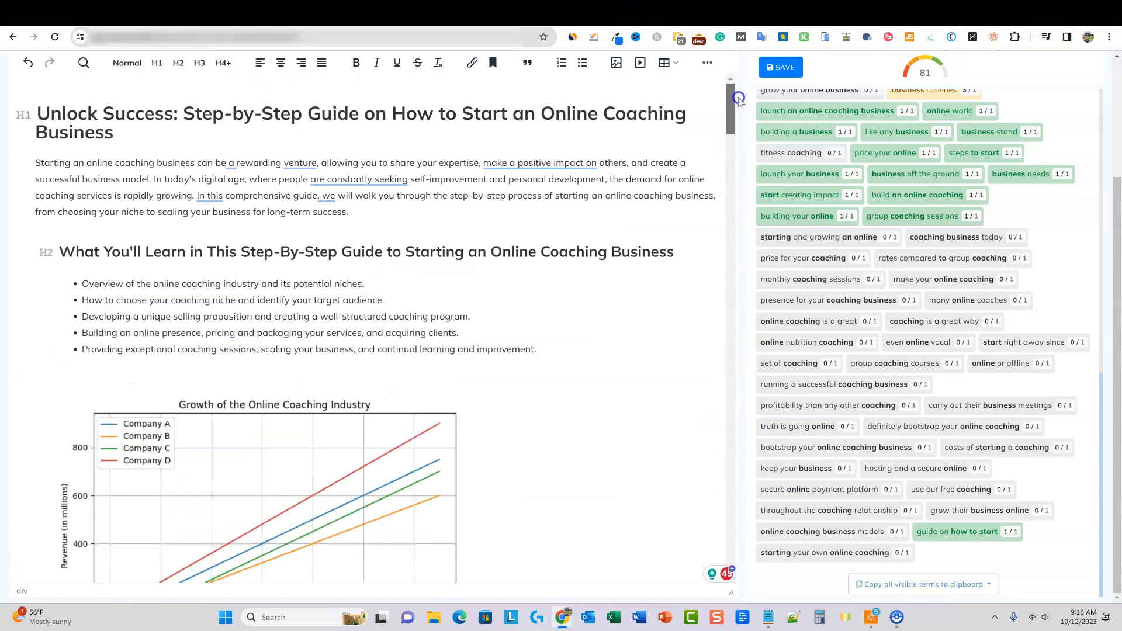
pyautogui.scroll(3, 620, 217)
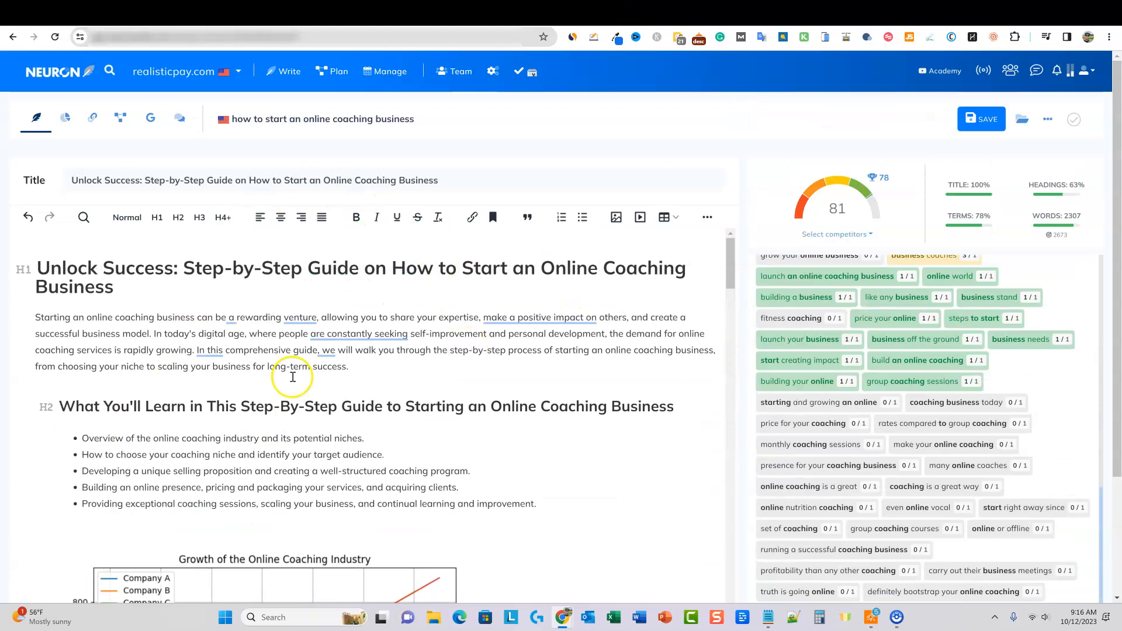
pyautogui.scroll(-2, 361, 448)
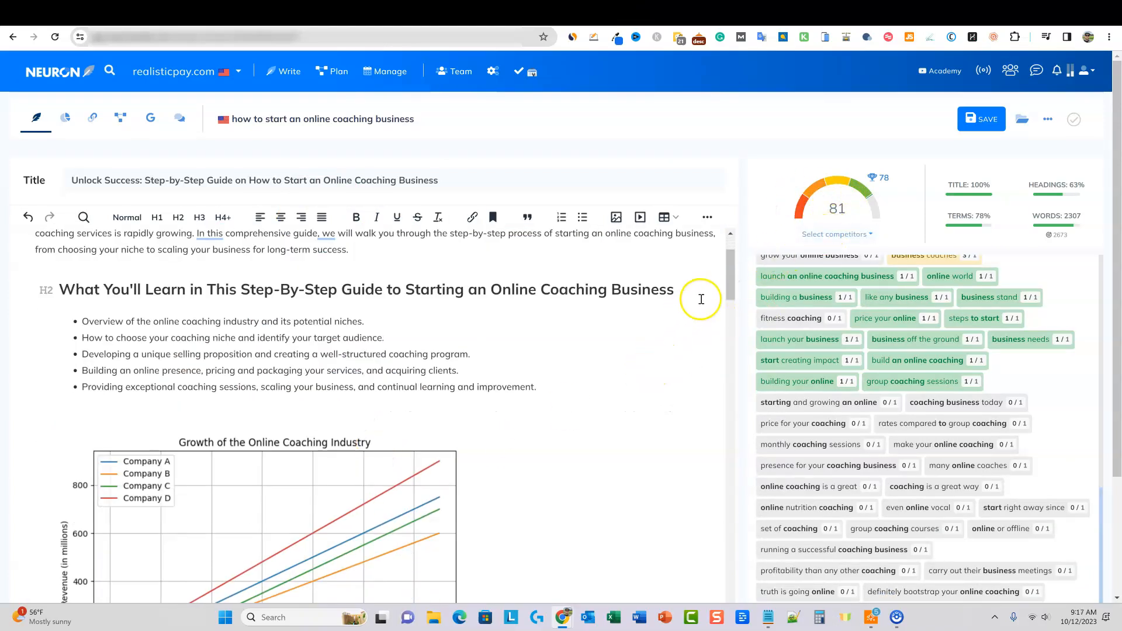
pyautogui.moveTo(728, 278); pyautogui.dragTo(728, 256)
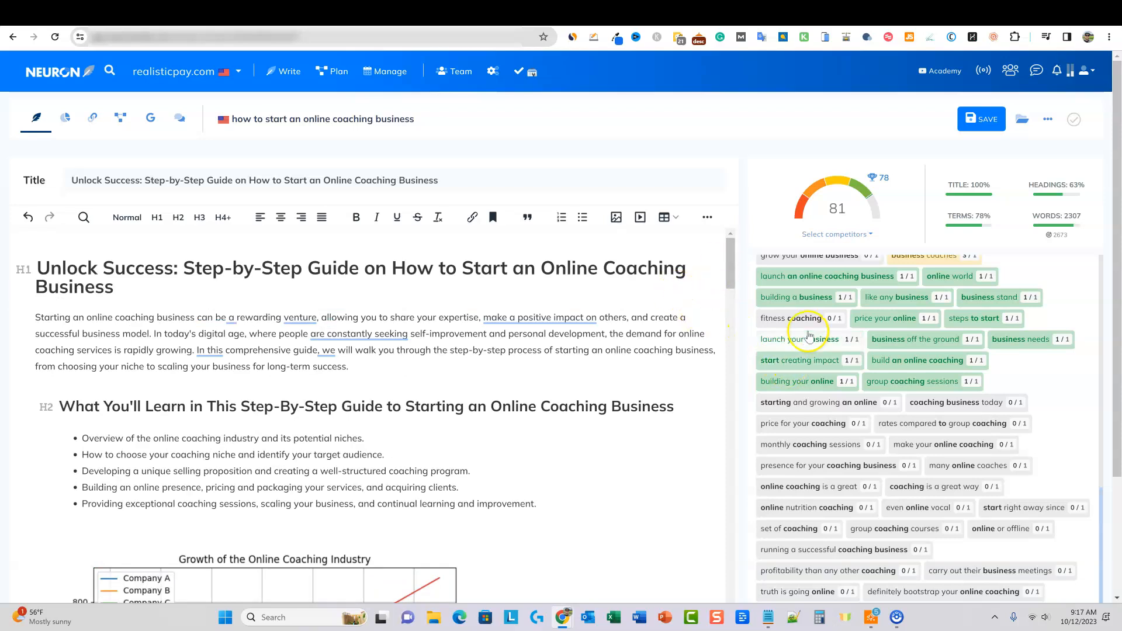
pyautogui.moveTo(727, 263); pyautogui.dragTo(731, 260)
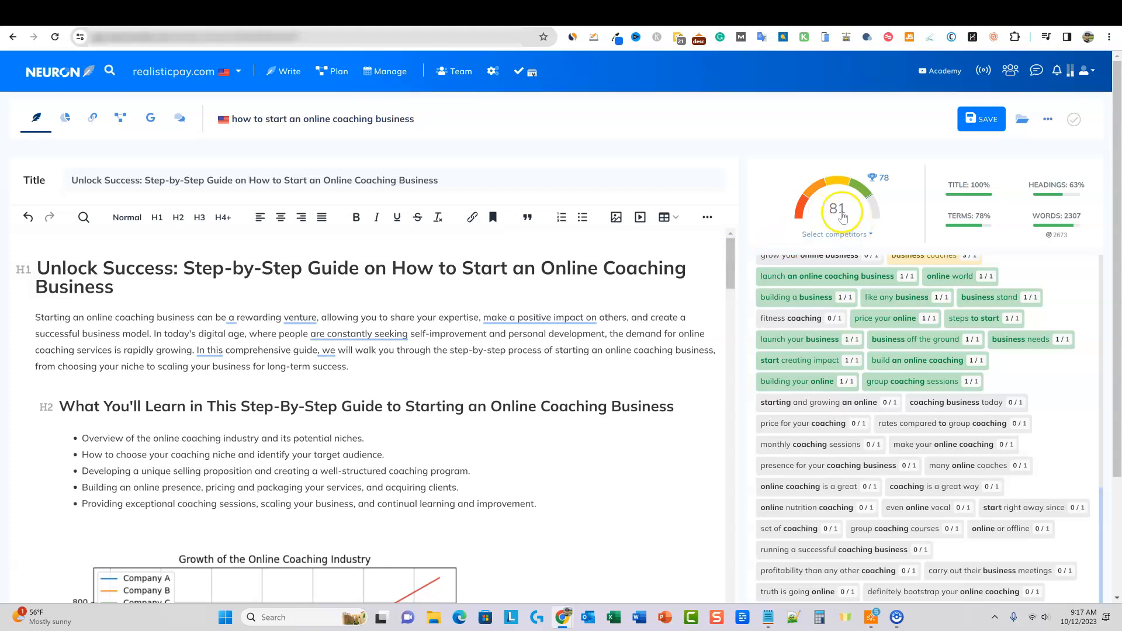
# Go back to the article in Article Fiesta and review its details, copy options and table of contents
pyautogui.click(536, 13)
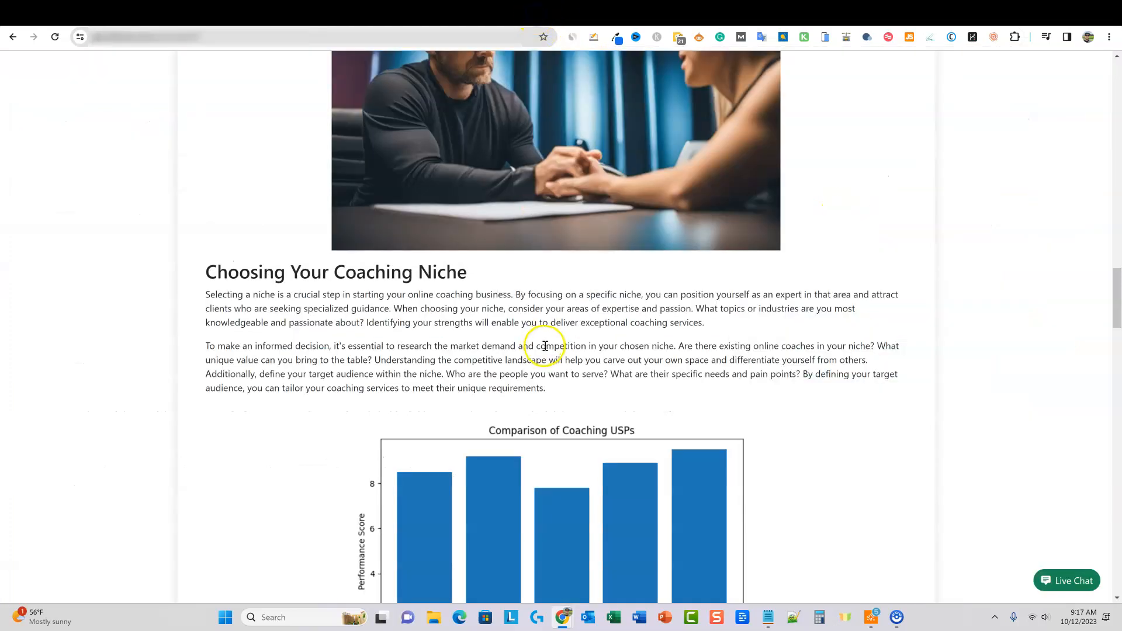
pyautogui.scroll(20, 544, 346)
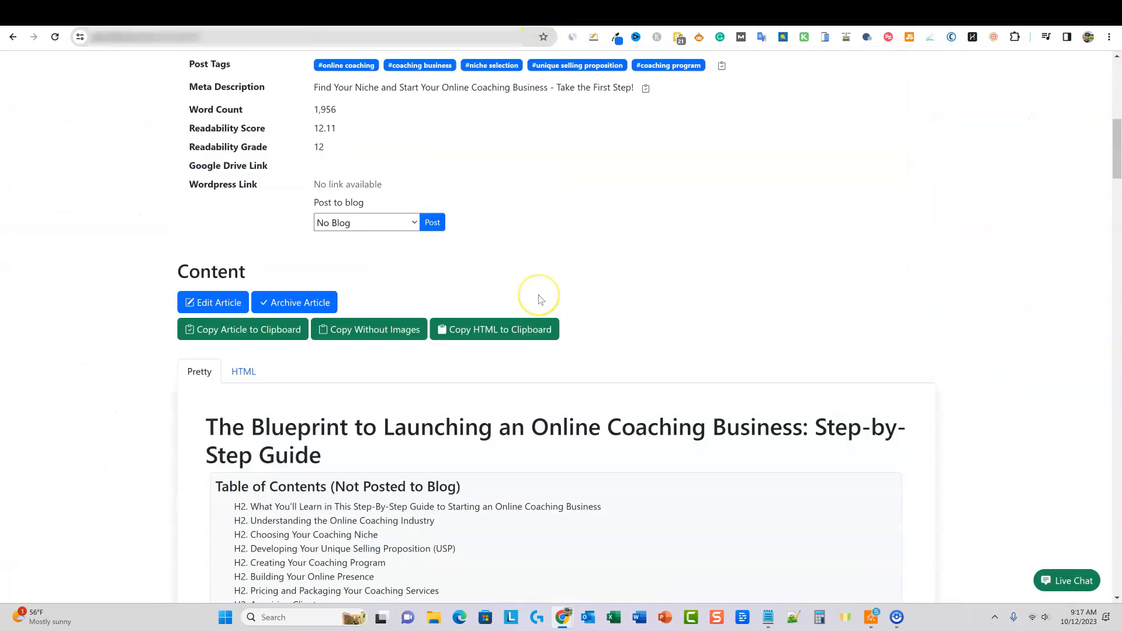
pyautogui.scroll(8, 538, 298)
pyautogui.scroll(-10, 538, 299)
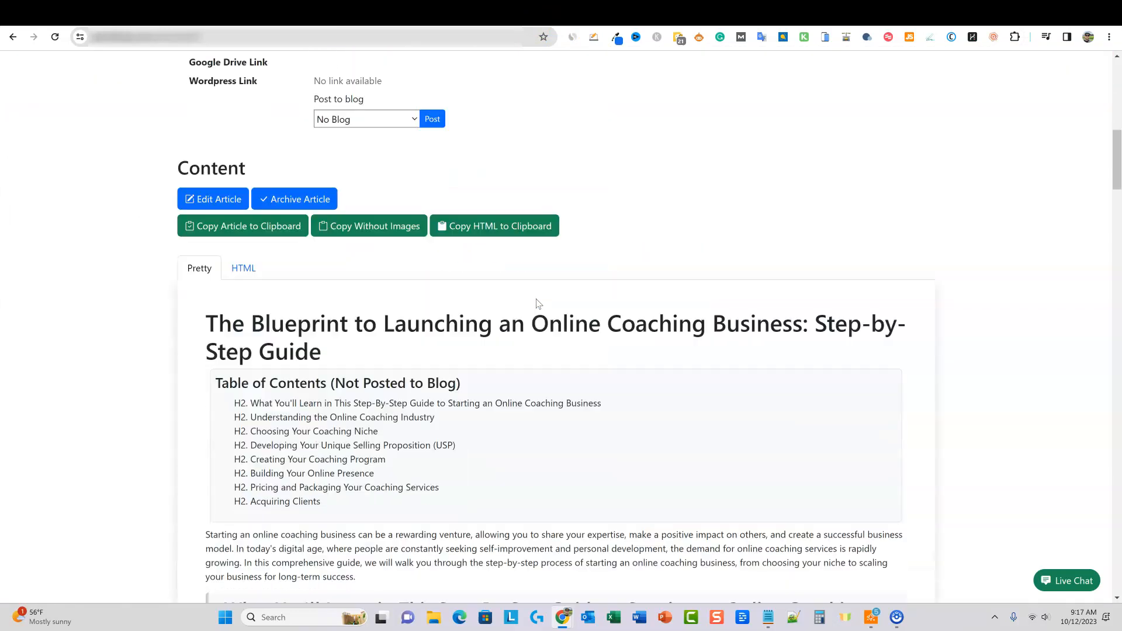
pyautogui.scroll(-2, 538, 303)
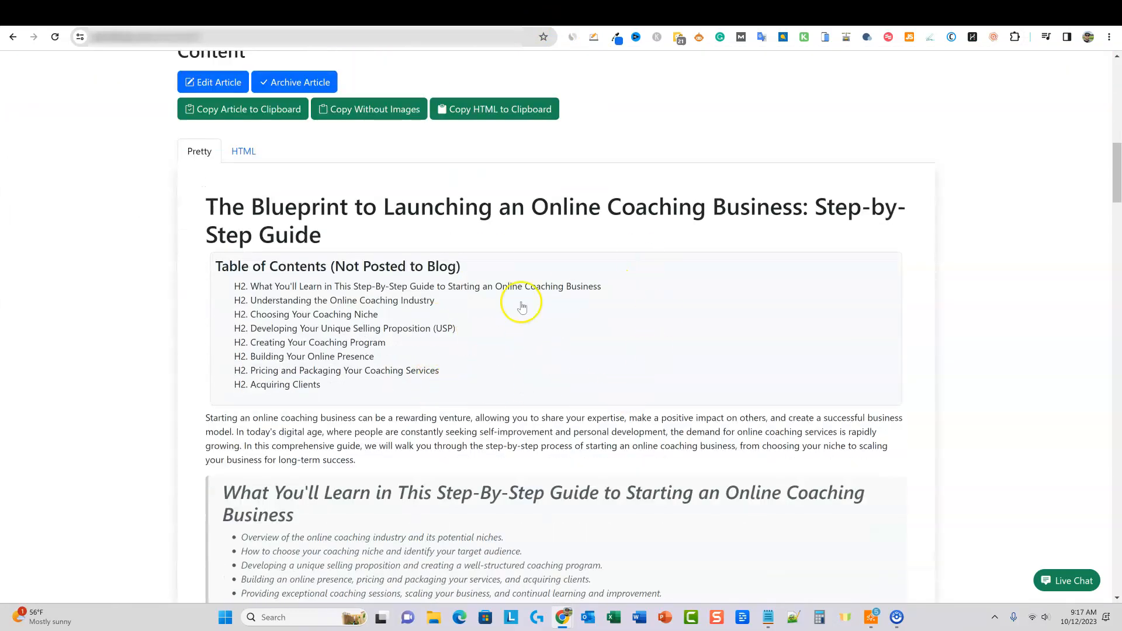
# Switch to the 'Unlock Success' article in NeuronWriter and filter its suggested terms to those not used
pyautogui.scroll(-1, 604, 380)
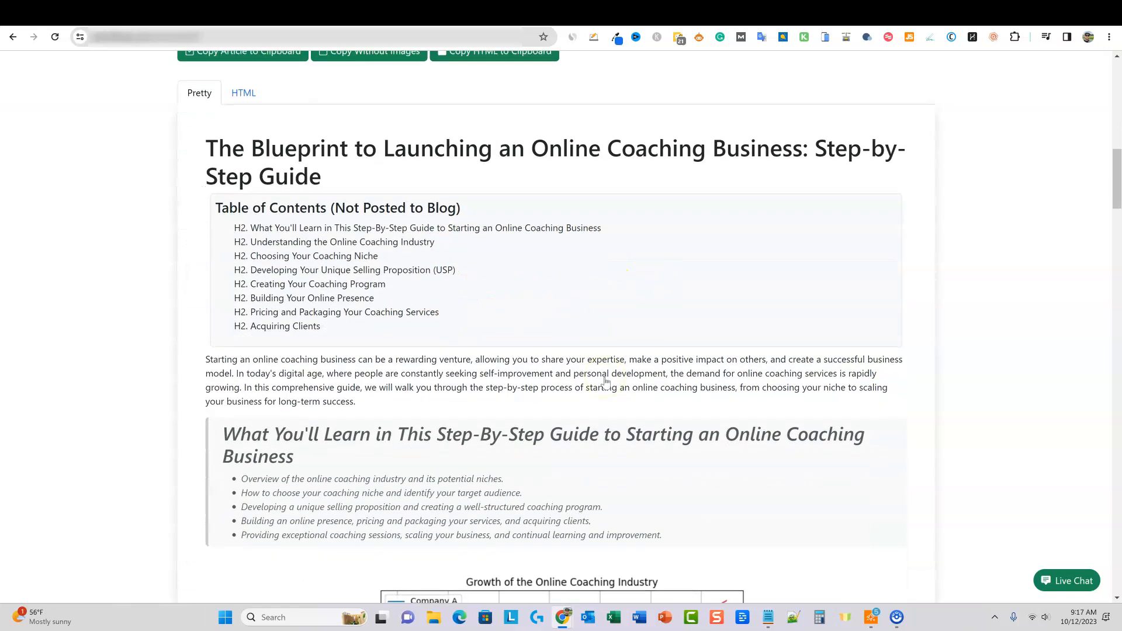
pyautogui.click(627, 9)
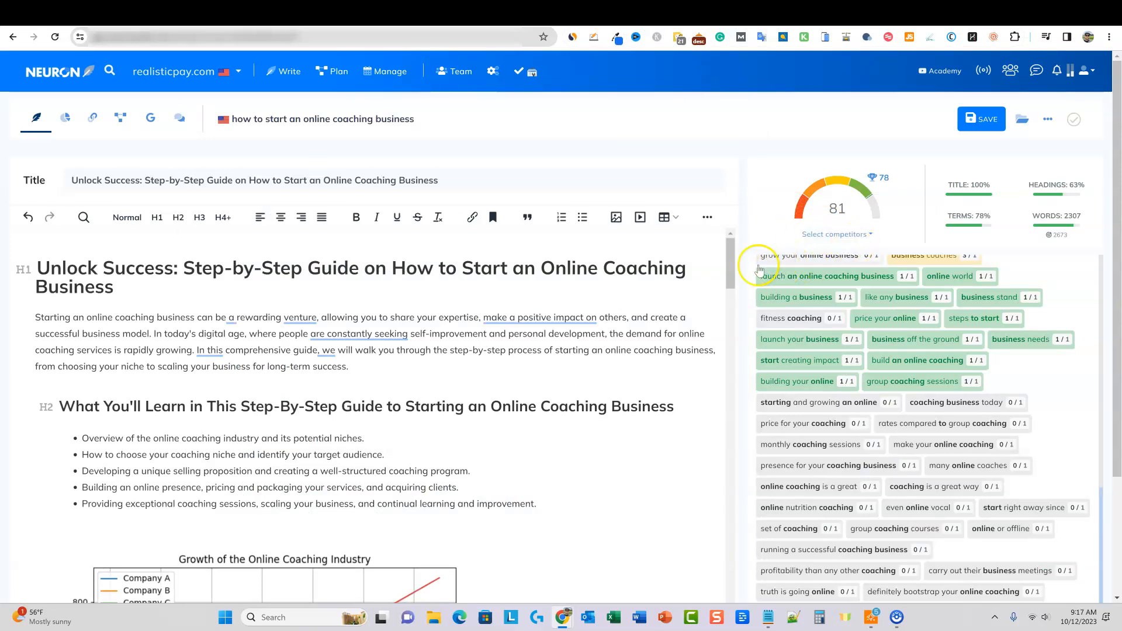
pyautogui.click(731, 234)
pyautogui.scroll(8, 1016, 300)
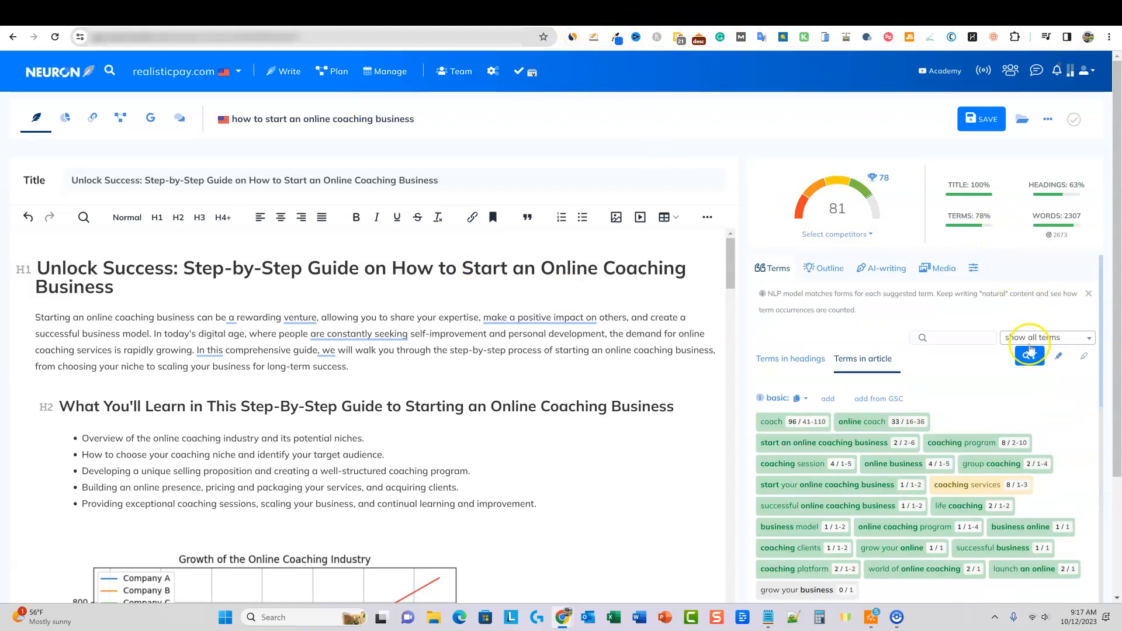
pyautogui.click(1033, 339)
pyautogui.click(1038, 381)
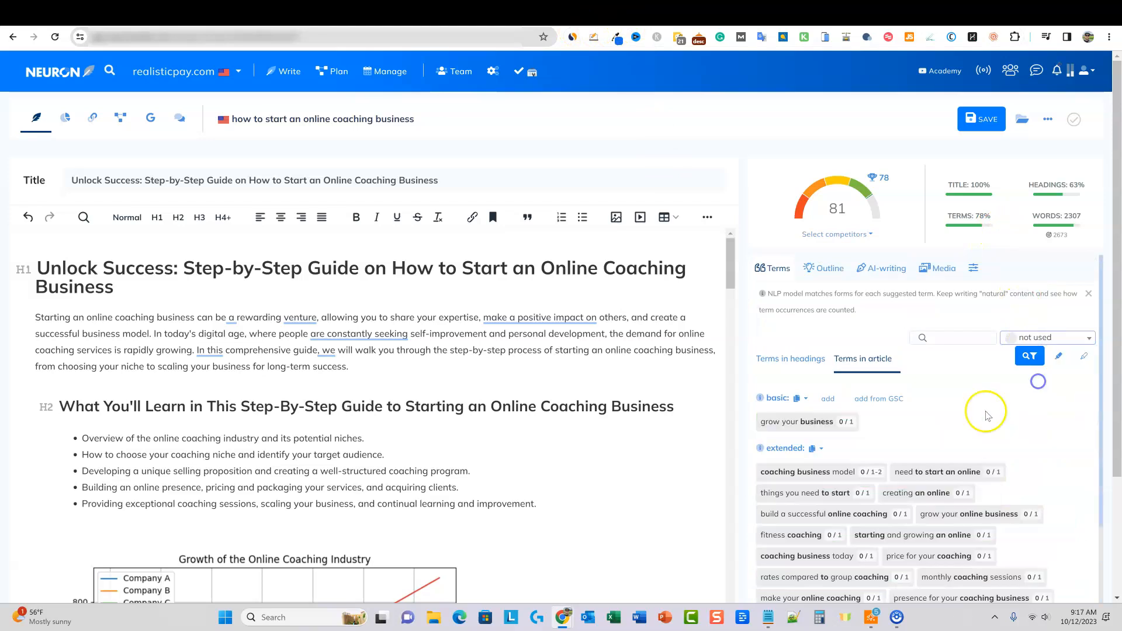
# Copy all visible unused terms as a list of terms and paste them into a new Notepad tab
pyautogui.scroll(-5, 1005, 503)
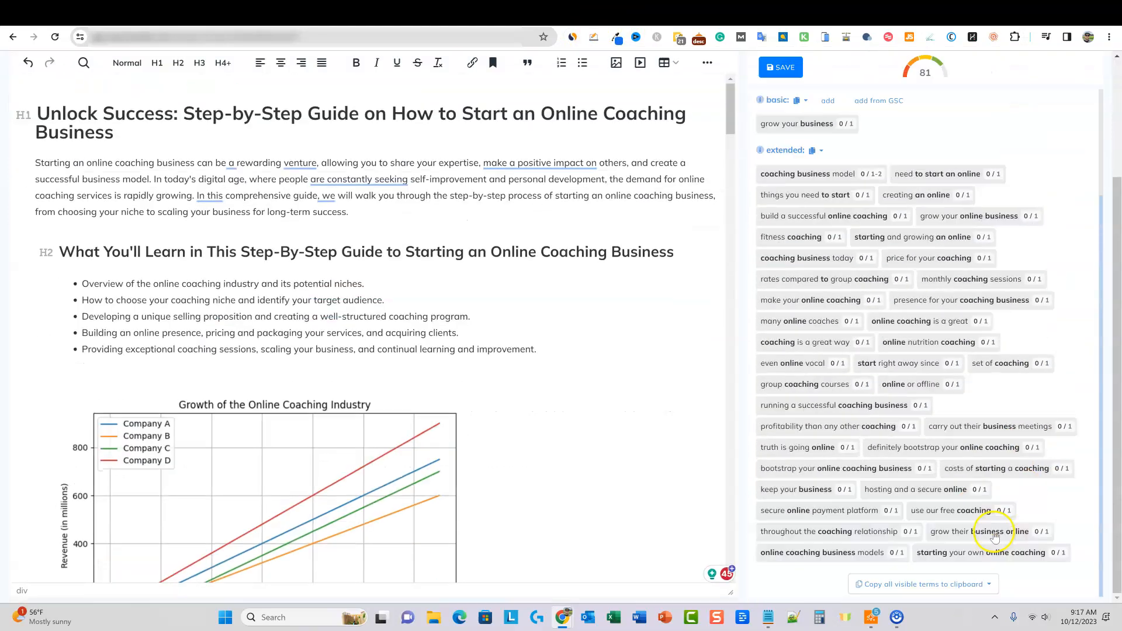
pyautogui.click(958, 583)
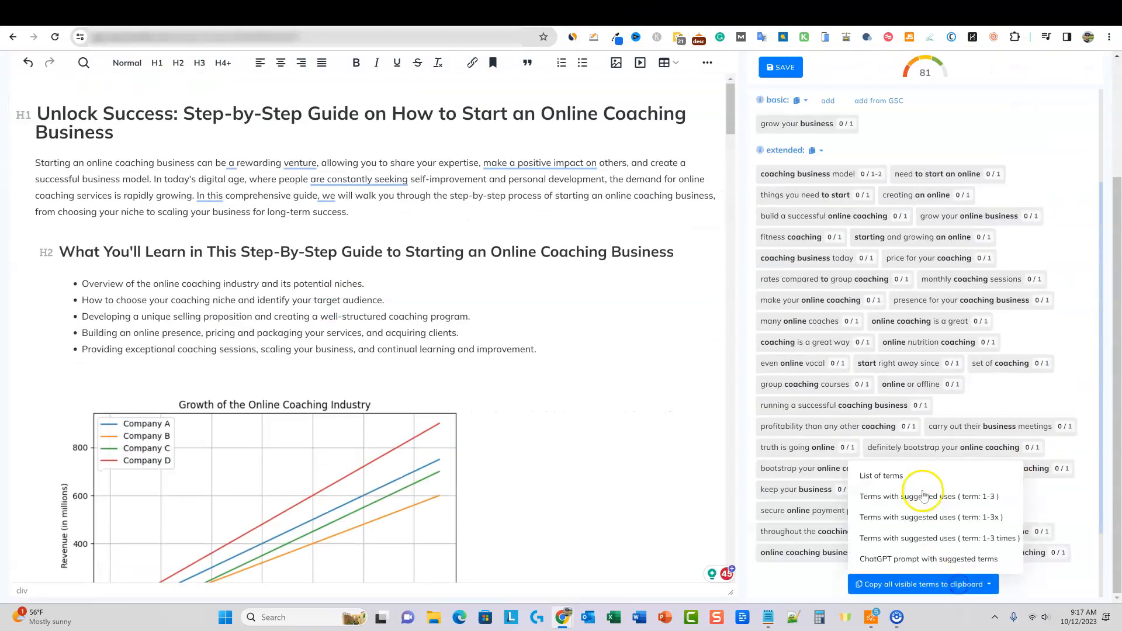
pyautogui.click(895, 474)
pyautogui.click(767, 617)
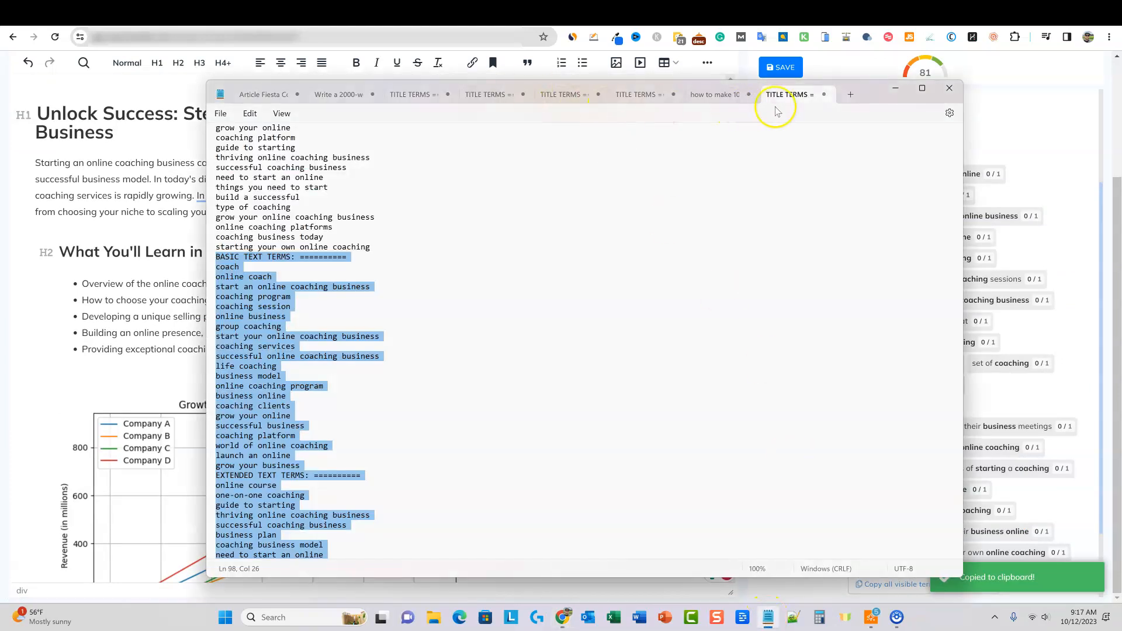
pyautogui.click(851, 97)
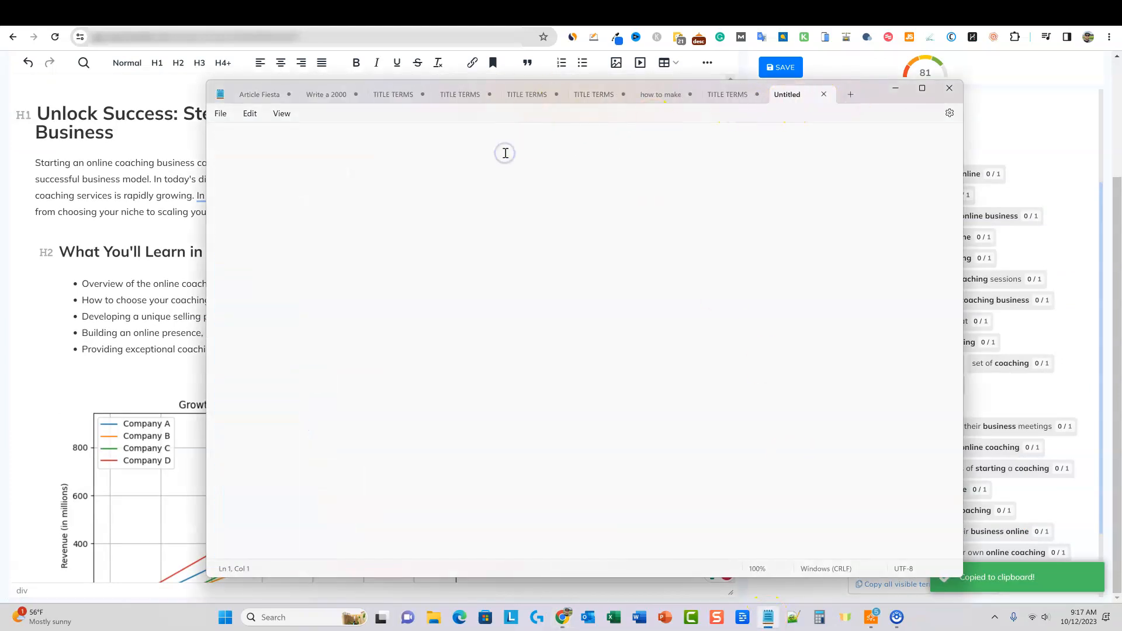
pyautogui.hotkey('ctrl', 'v')
# Look through the pasted terms and insert three blank lines between the H2 headers terms and the BASIC TEXT TERMS heading
pyautogui.scroll(3, 393, 215)
pyautogui.click(364, 239)
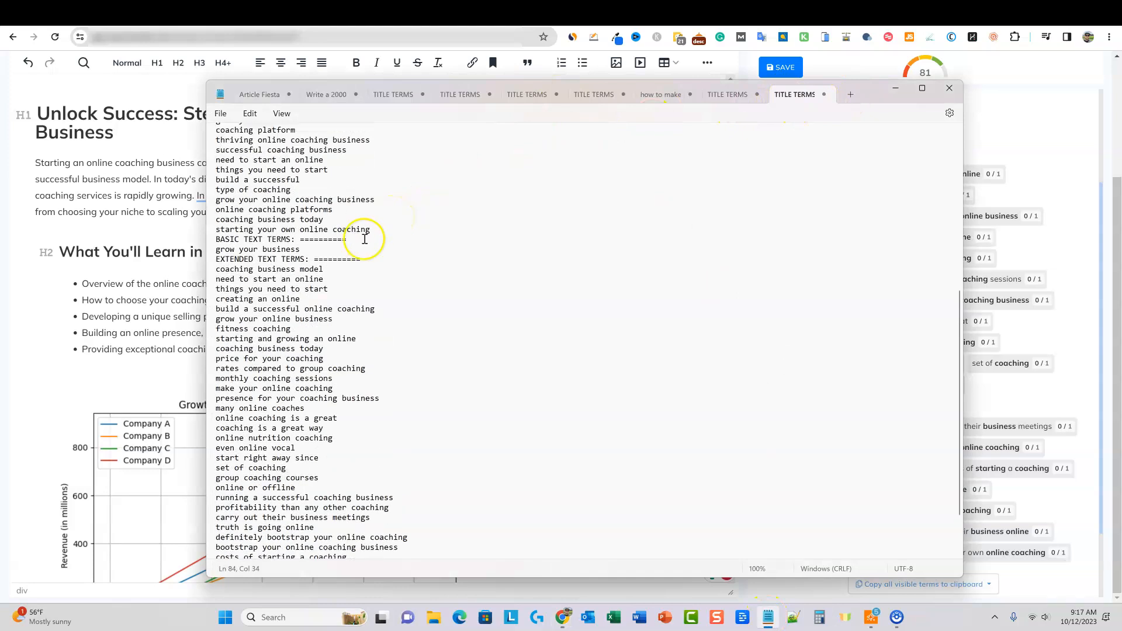
pyautogui.scroll(3, 275, 263)
pyautogui.scroll(5, 275, 268)
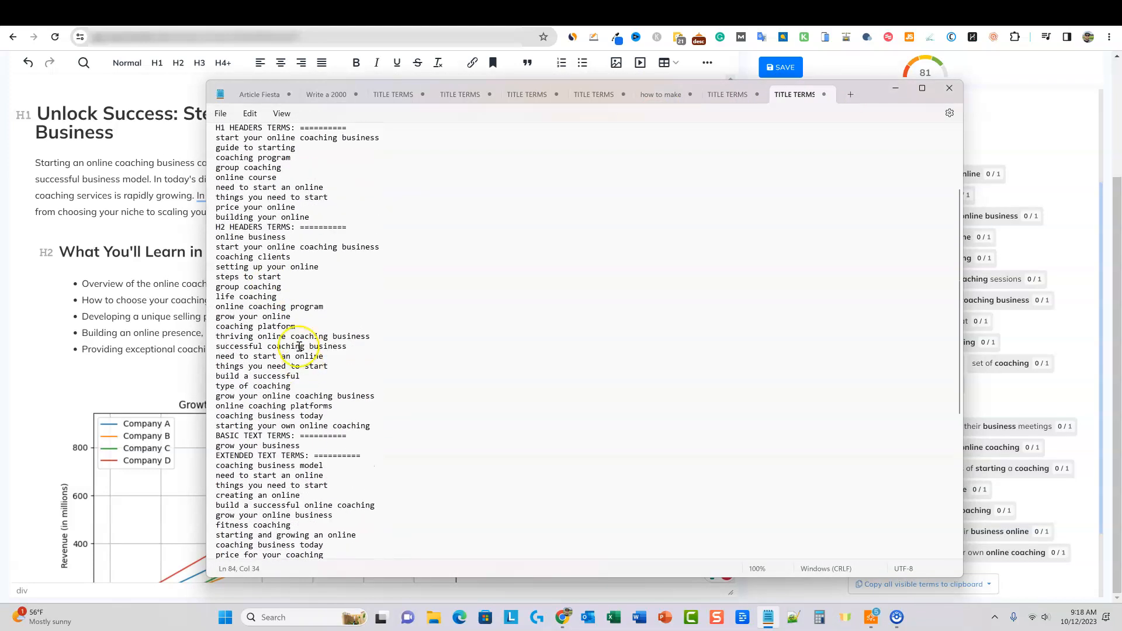
pyautogui.scroll(-2, 269, 357)
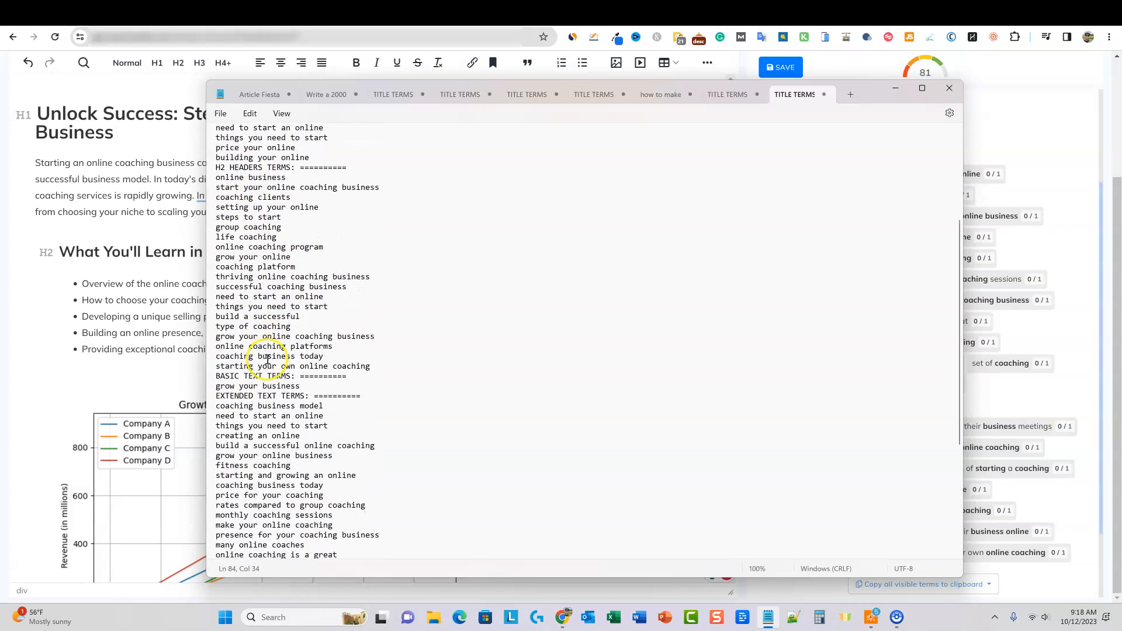
pyautogui.click(380, 366)
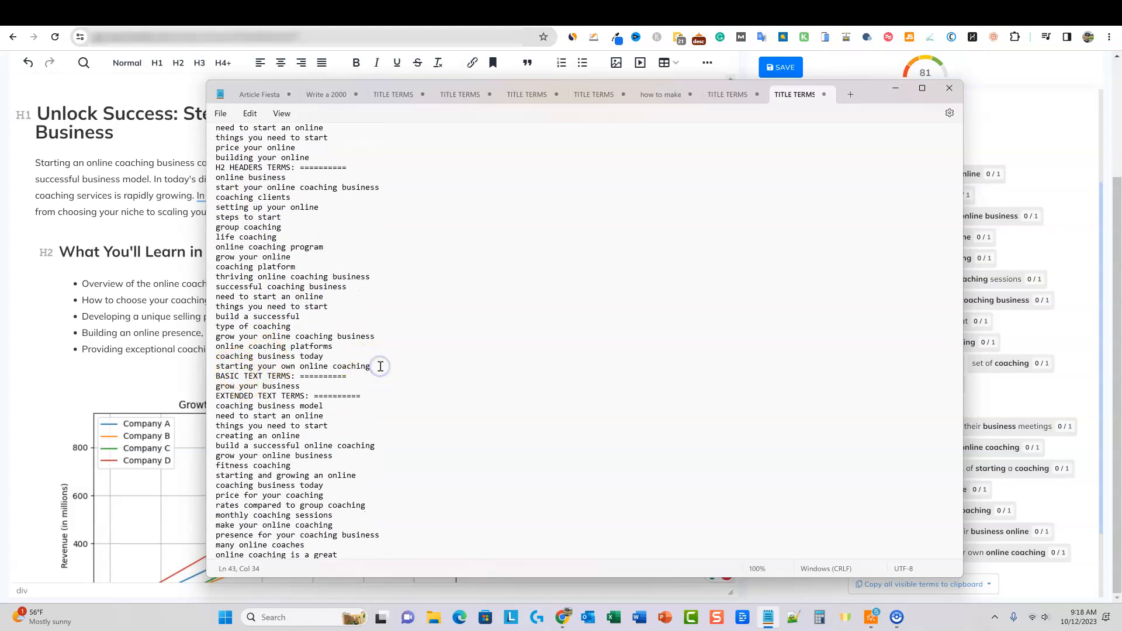
pyautogui.press('Return')
pyautogui.press('Return')
pyautogui.press('Return')
# Highlight the extended text terms from 'coaching business model' through 'group coaching courses' in the Notepad list
pyautogui.scroll(-3, 376, 368)
pyautogui.moveTo(300, 326); pyautogui.dragTo(257, 326)
pyautogui.click(358, 346)
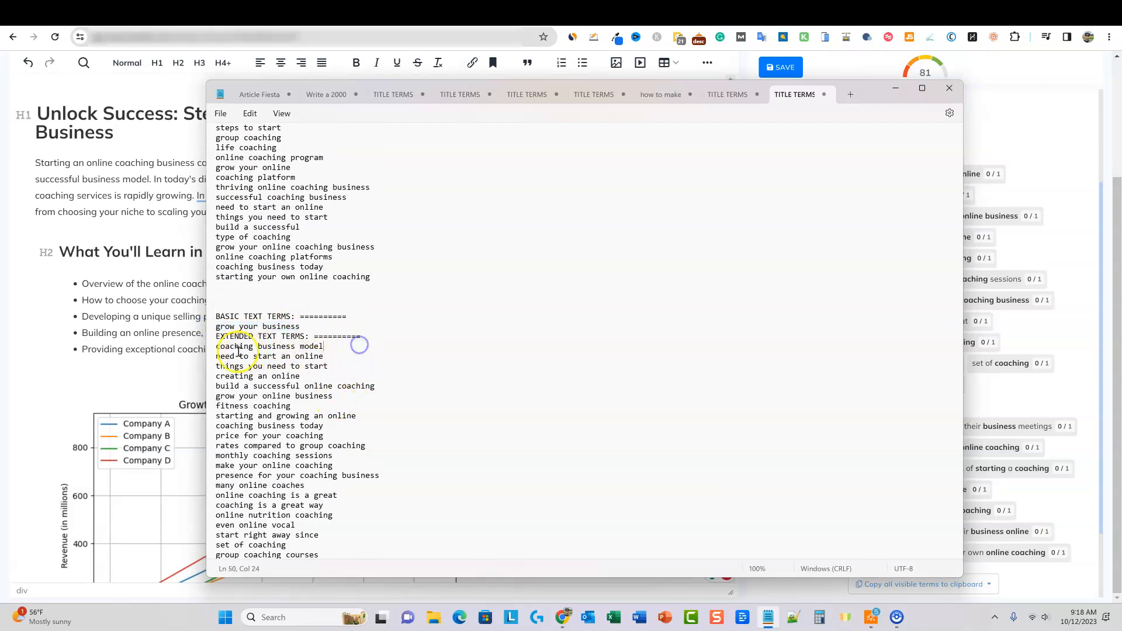
pyautogui.moveTo(229, 349); pyautogui.dragTo(322, 387)
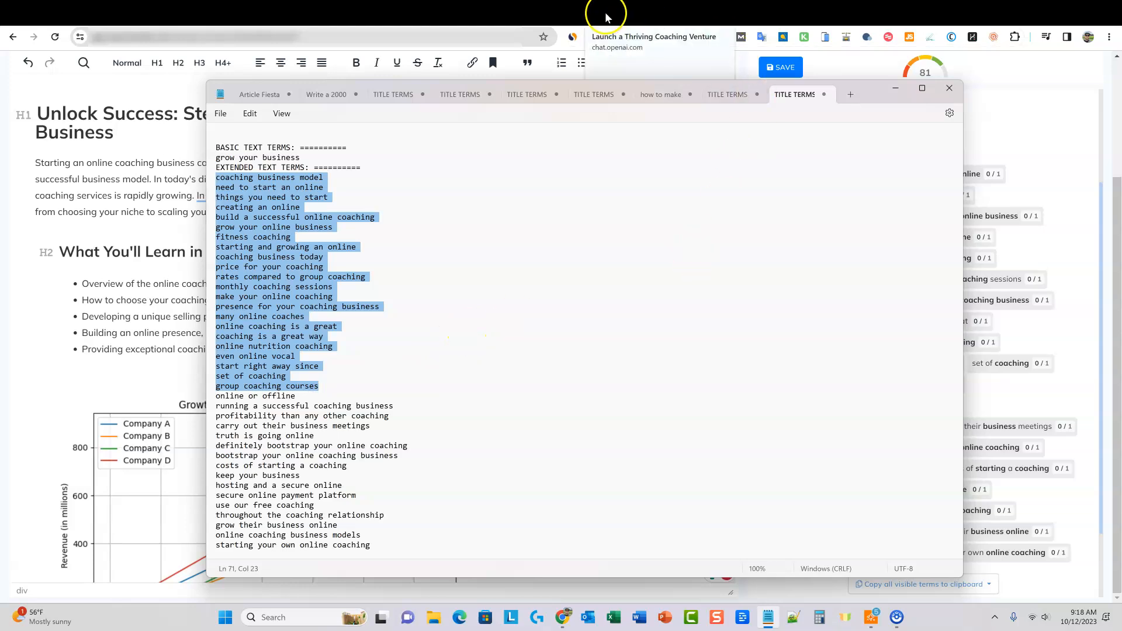
# Switch to the ChatGPT conversation and highlight the do-not-include keywords, from the opening title terms through the basic text terms
pyautogui.click(581, 12)
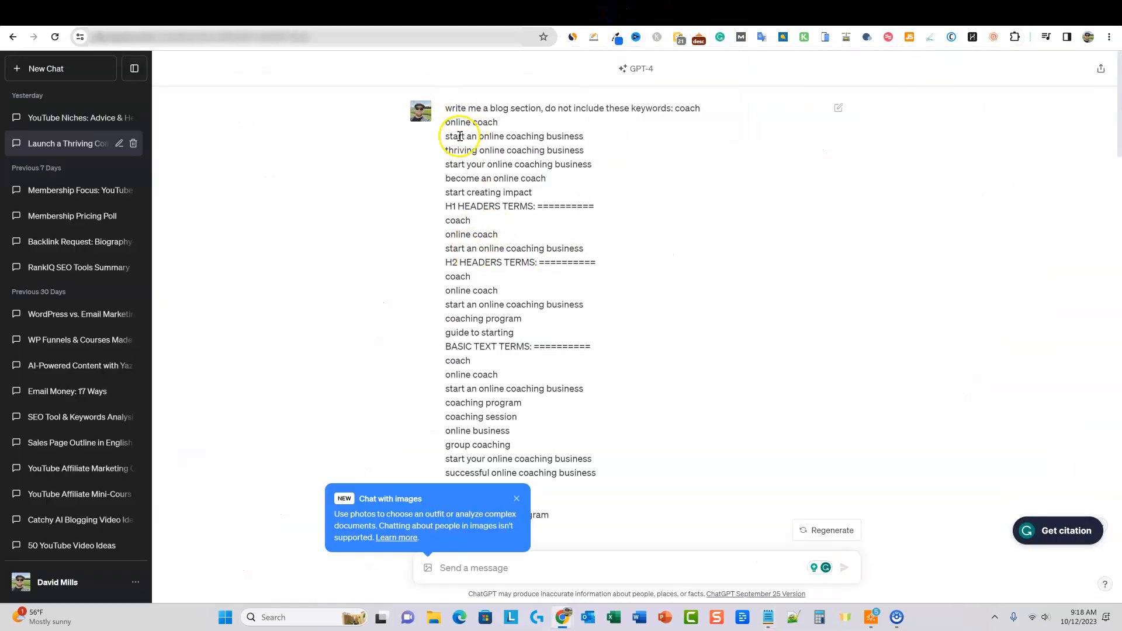
pyautogui.moveTo(447, 140); pyautogui.dragTo(625, 474)
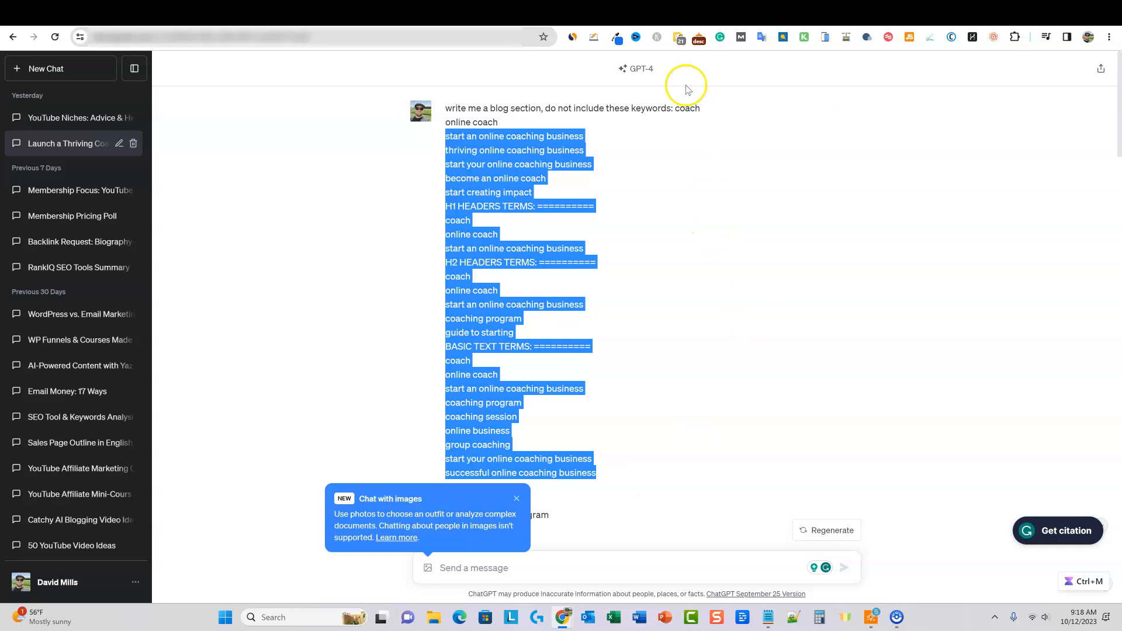
# Return to NeuronWriter and set the term filter to show all terms
pyautogui.click(630, 9)
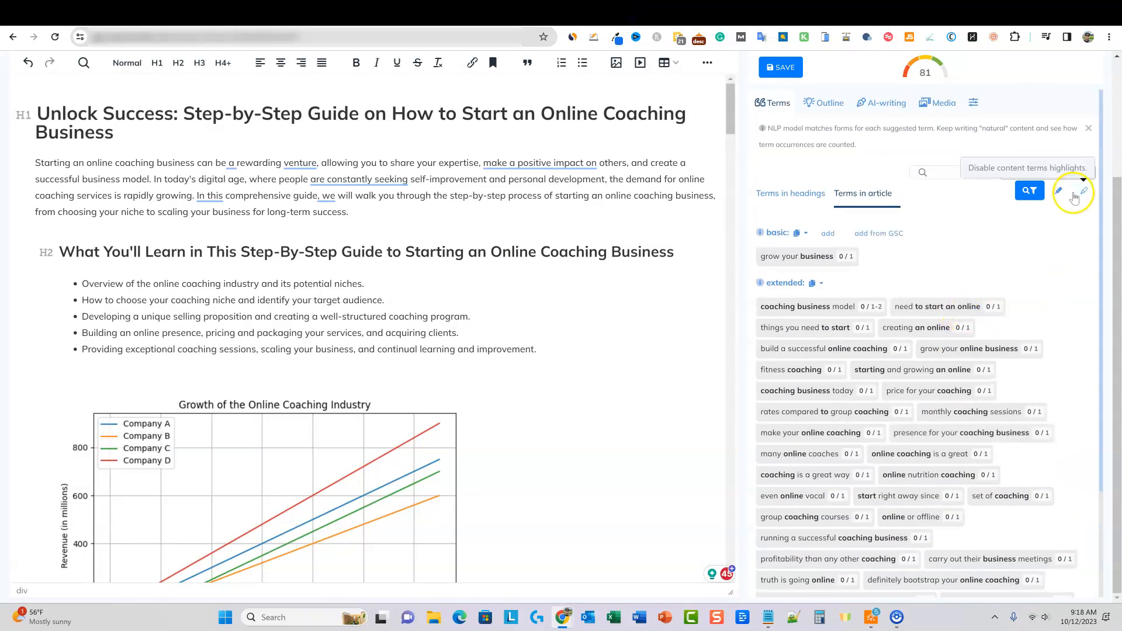
pyautogui.click(1077, 171)
pyautogui.click(1039, 193)
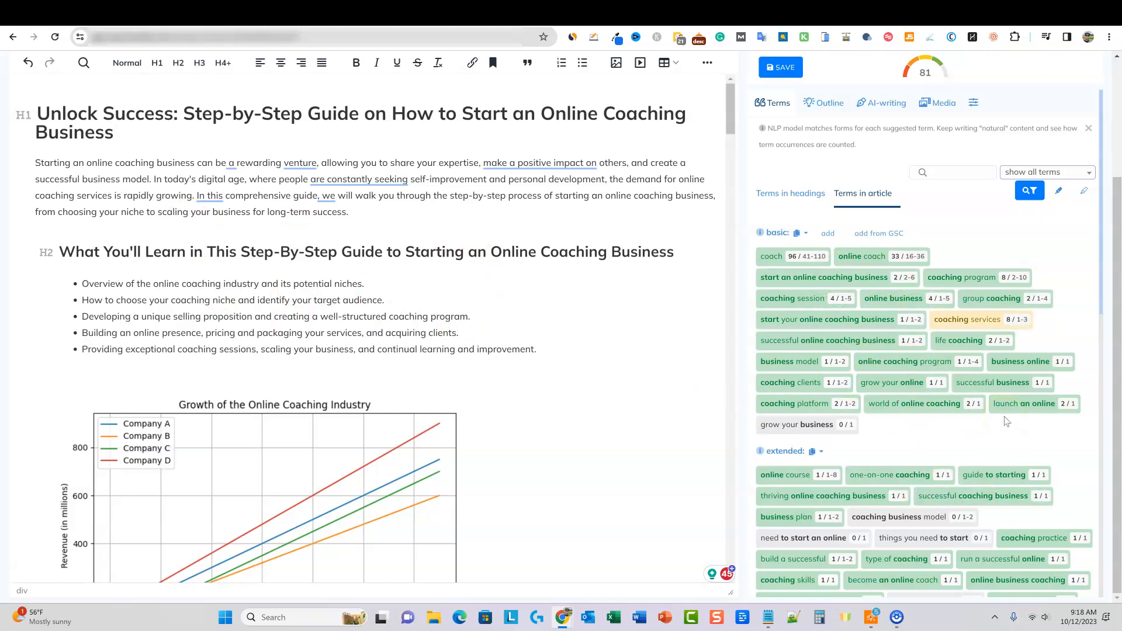
# Filter the article terms to those in suggested range and review the basic and extended lists
pyautogui.click(1082, 175)
pyautogui.click(1080, 174)
pyautogui.click(1057, 264)
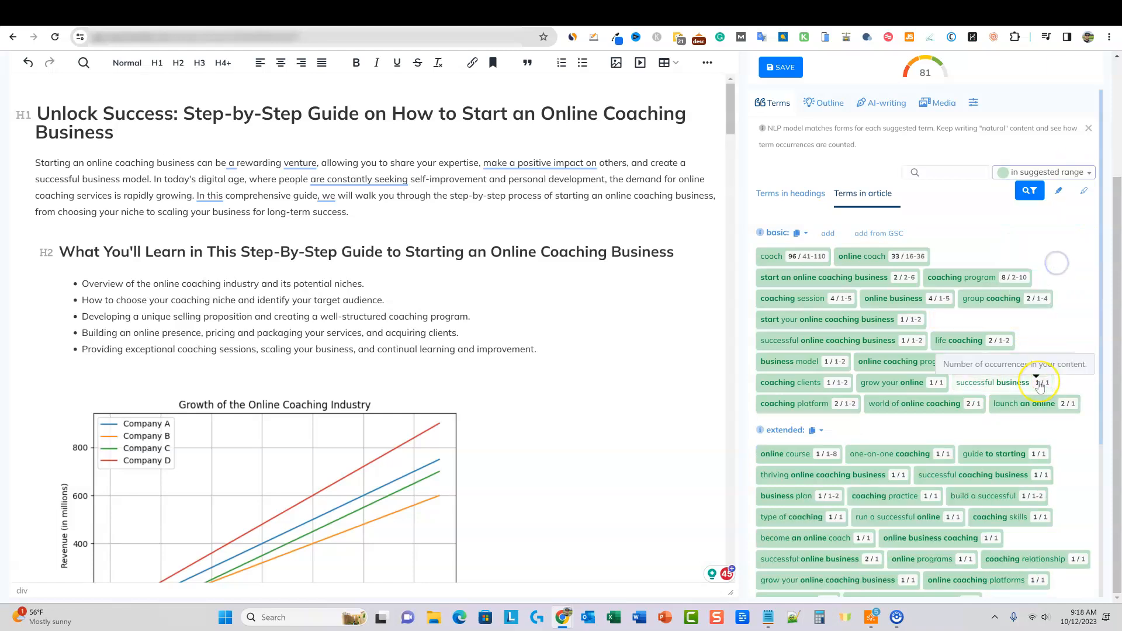
pyautogui.scroll(-4, 1040, 386)
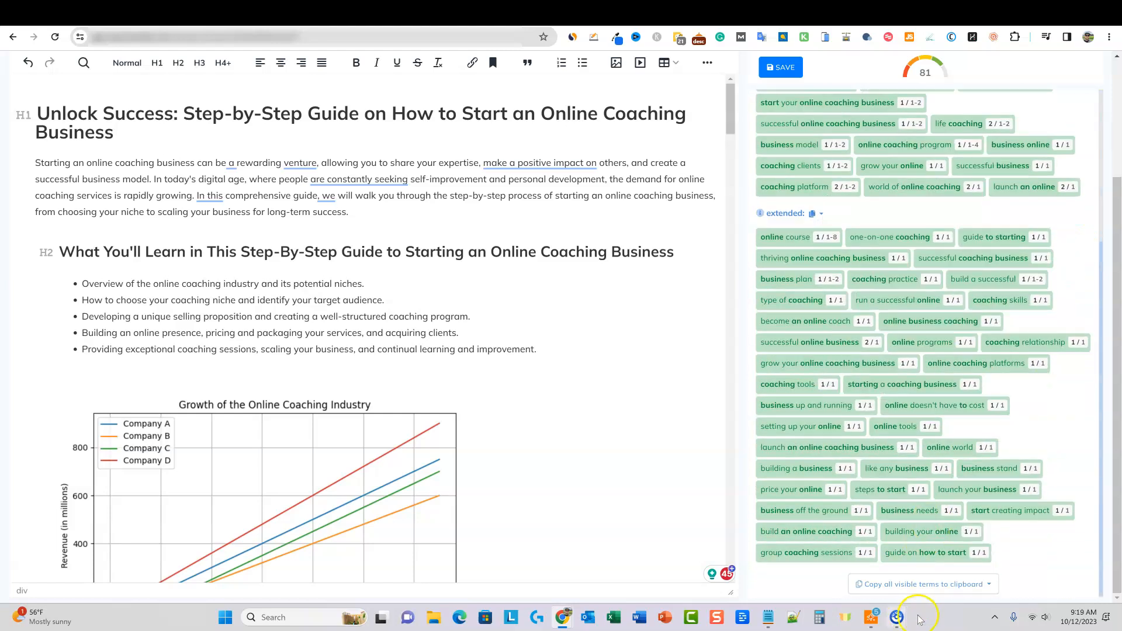
pyautogui.scroll(1, 894, 351)
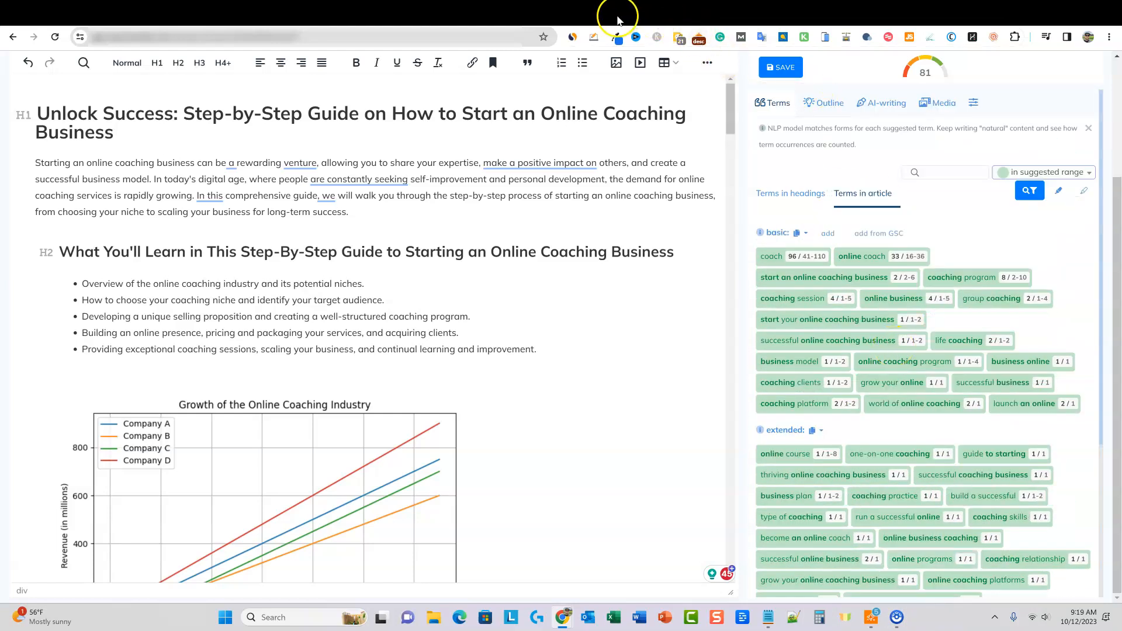
# Return to the ChatGPT prompt, highlight its excluded keywords and its INCLUDE keywords, and dismiss the 'Chat with images' notice
pyautogui.click(610, 13)
pyautogui.moveTo(446, 136); pyautogui.dragTo(635, 465)
pyautogui.scroll(-3, 635, 466)
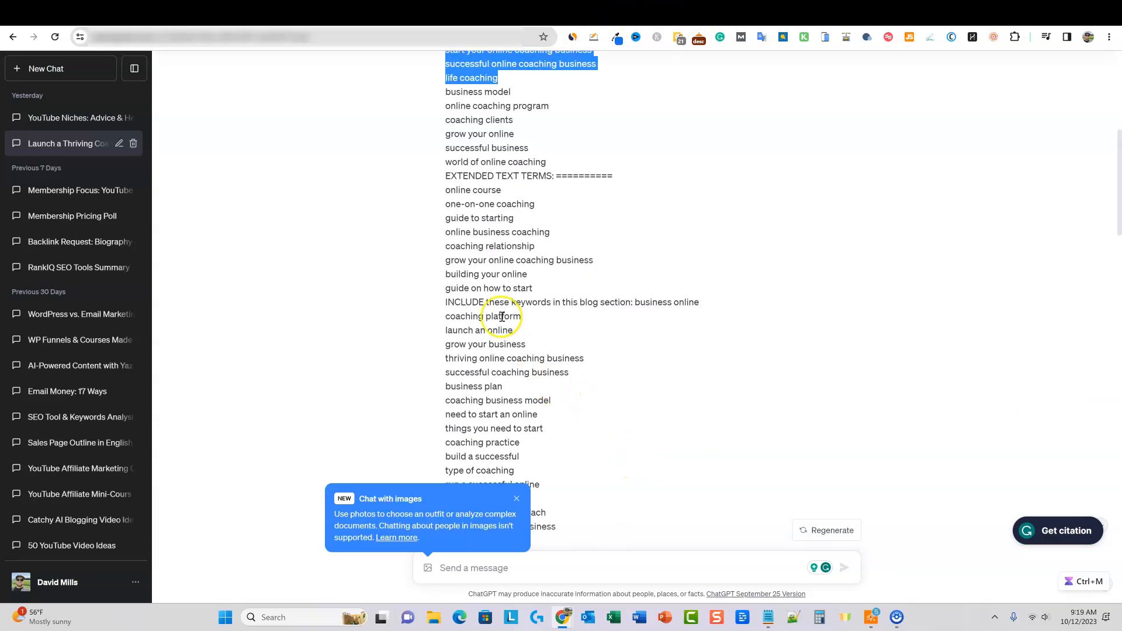
pyautogui.moveTo(446, 302); pyautogui.dragTo(680, 537)
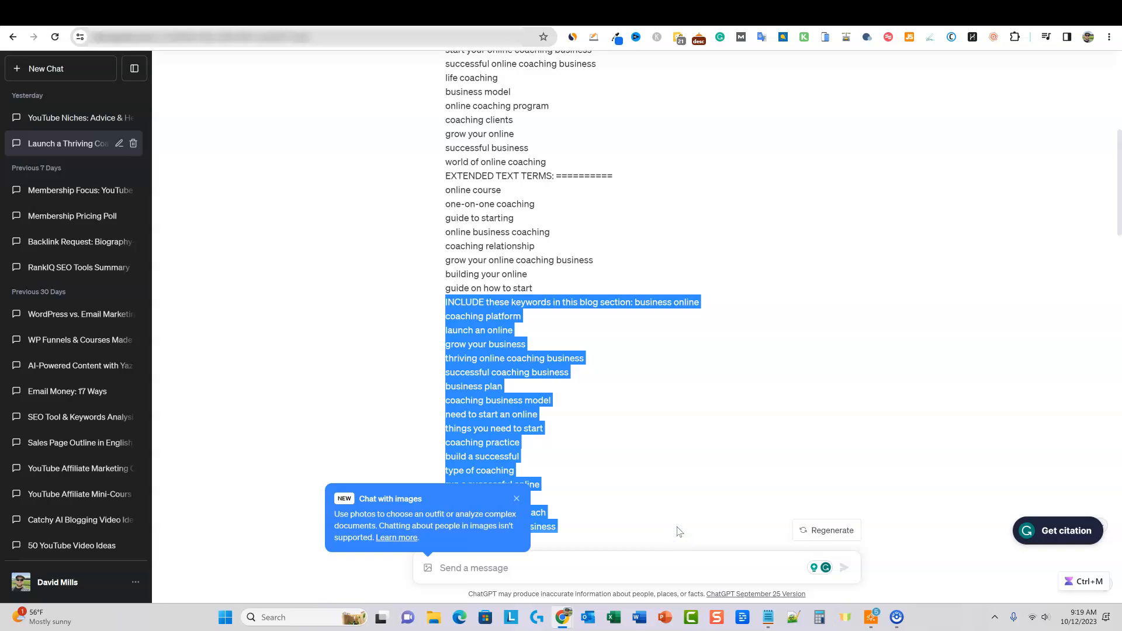
pyautogui.click(517, 499)
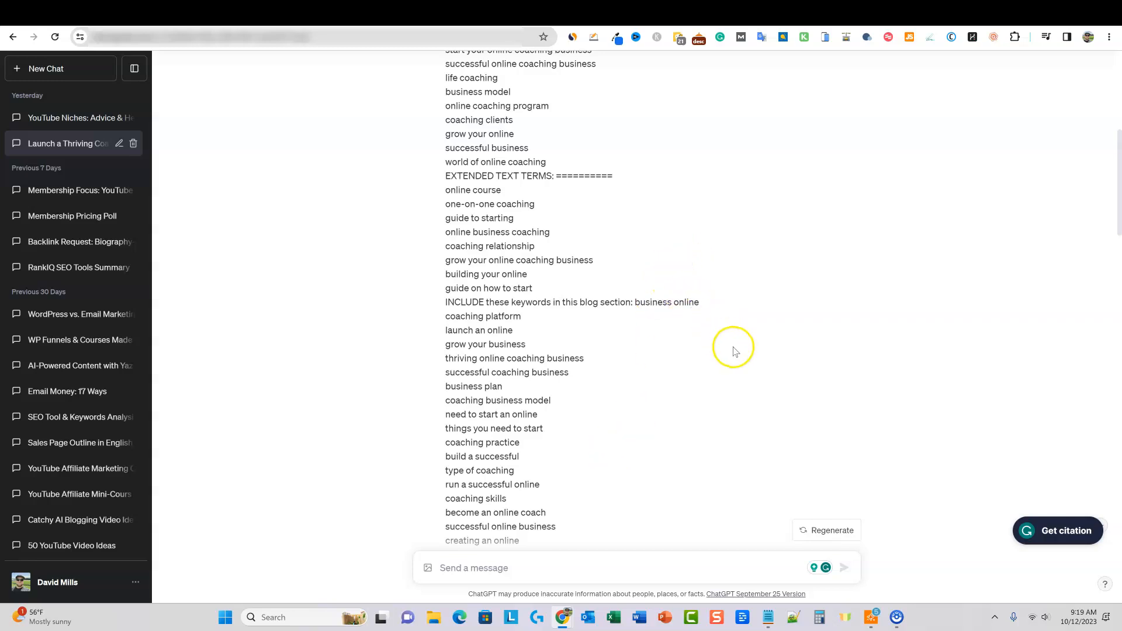
# Review the ChatGPT prompt from its excluded keywords to the closing H2 subheading instruction, checking briefly against the NeuronWriter terms
pyautogui.scroll(7, 741, 255)
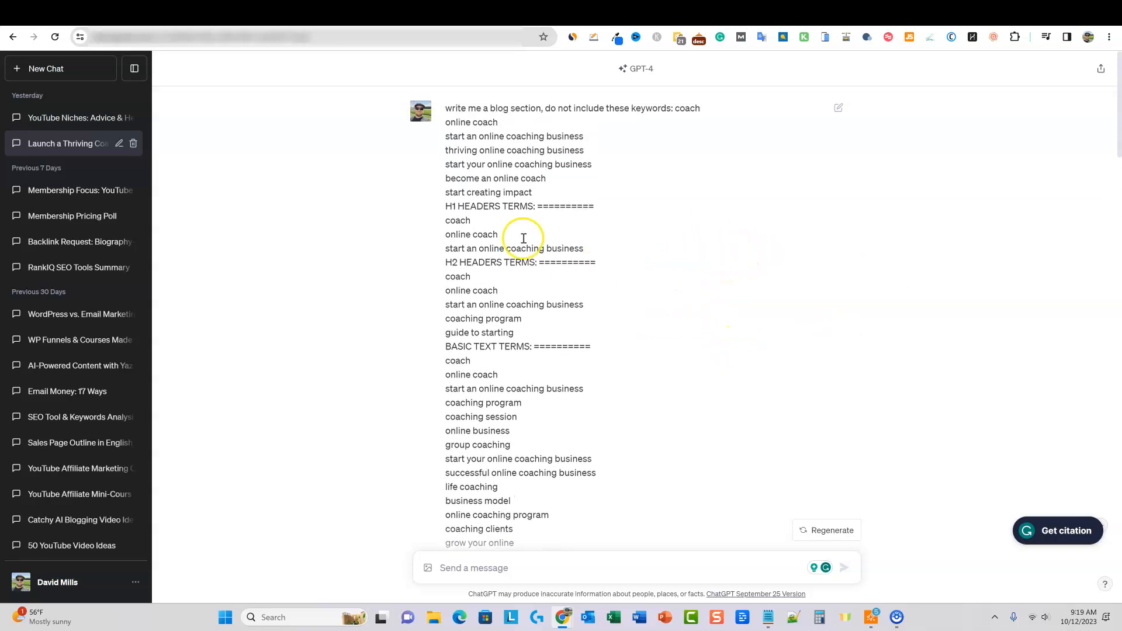
pyautogui.scroll(-6, 651, 203)
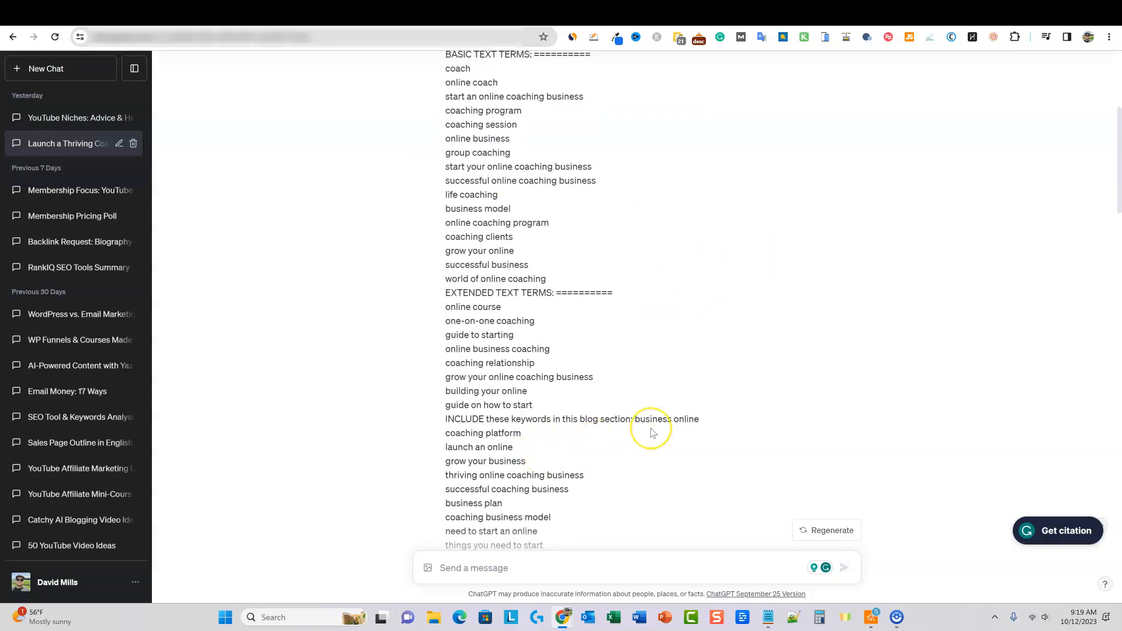
pyautogui.scroll(-3, 653, 432)
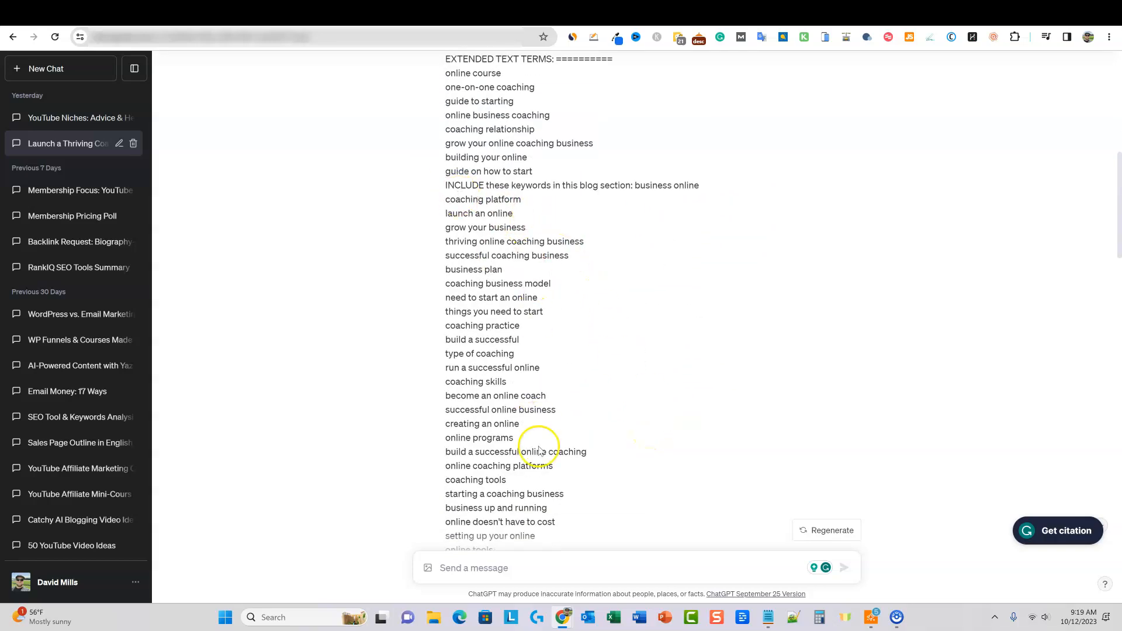
pyautogui.scroll(-2, 571, 487)
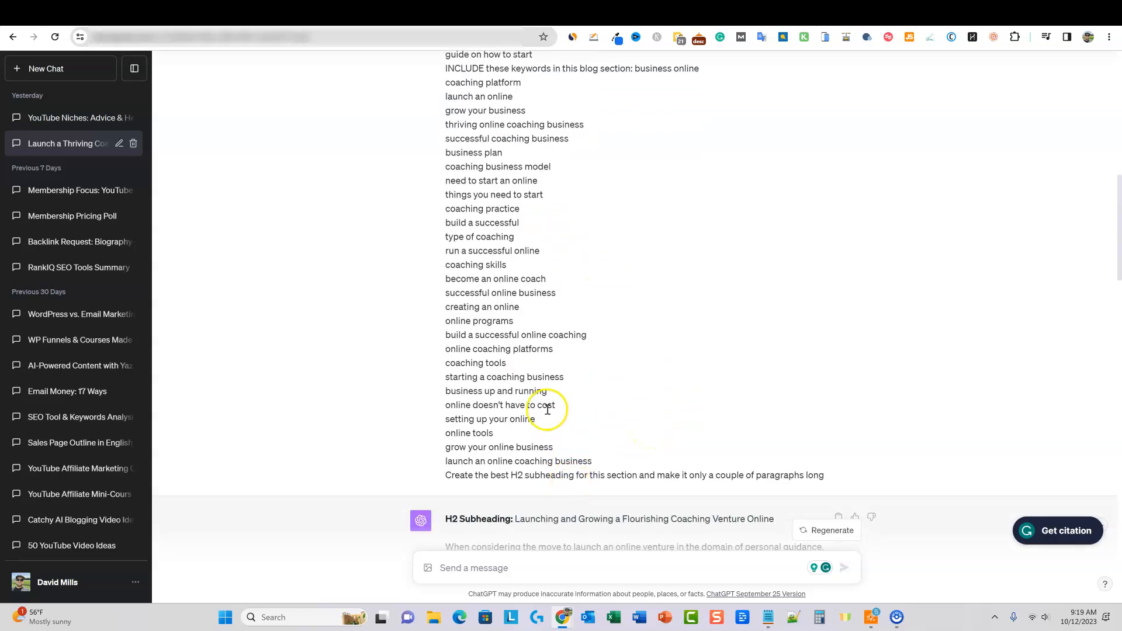
pyautogui.click(647, 12)
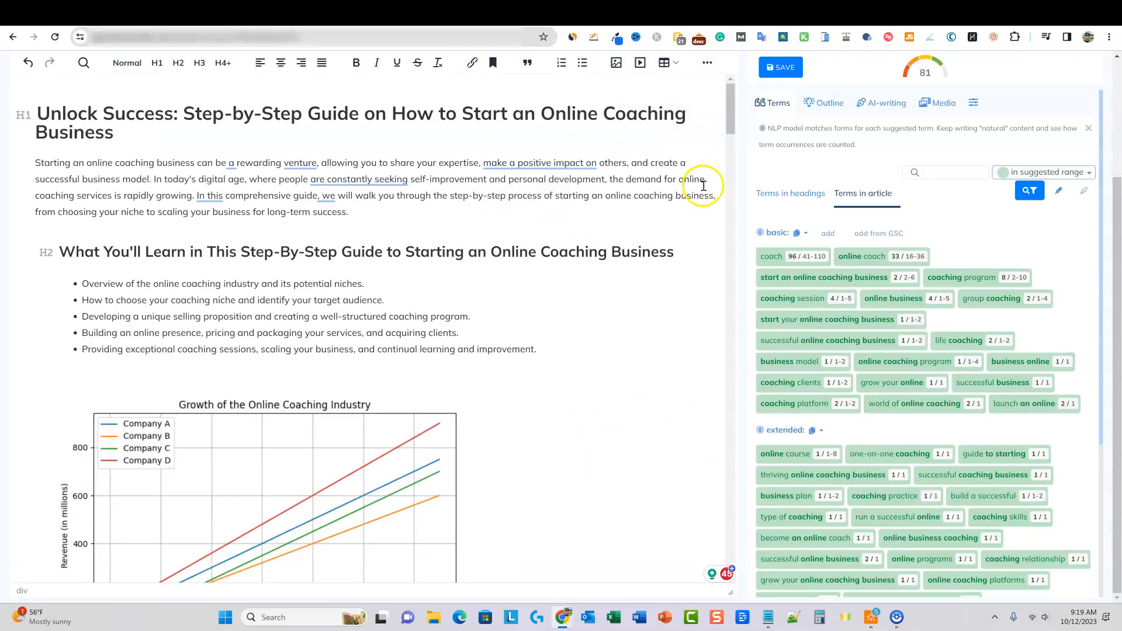
pyautogui.click(604, 11)
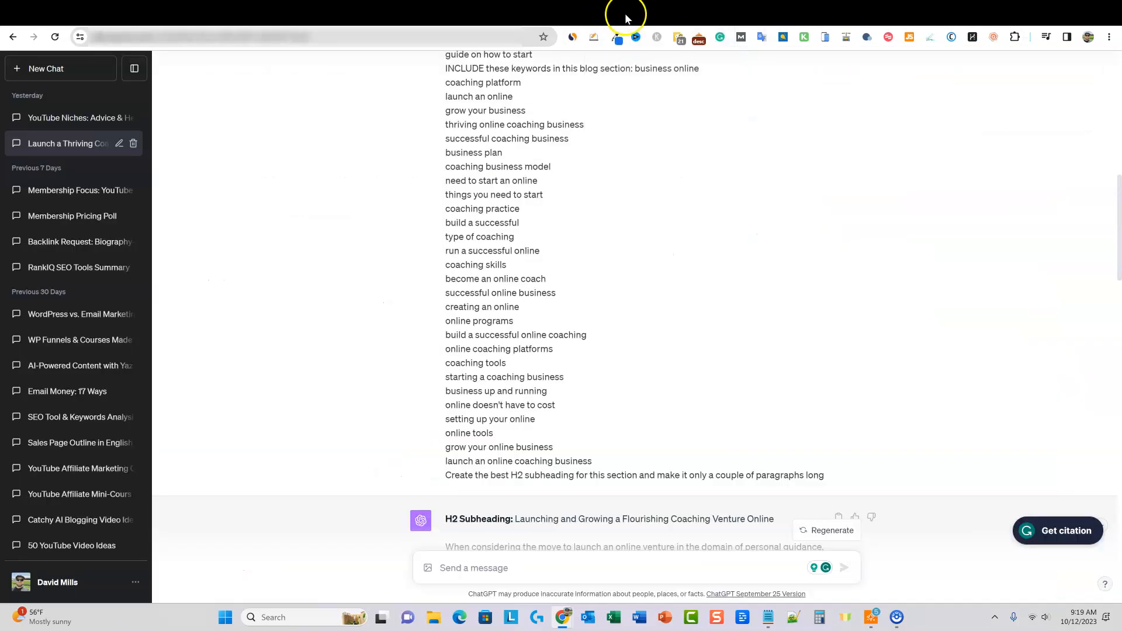
# Go back to NeuronWriter, review the terms in suggested range, and set the term filter to show all terms
pyautogui.click(625, 12)
pyautogui.scroll(-1, 767, 250)
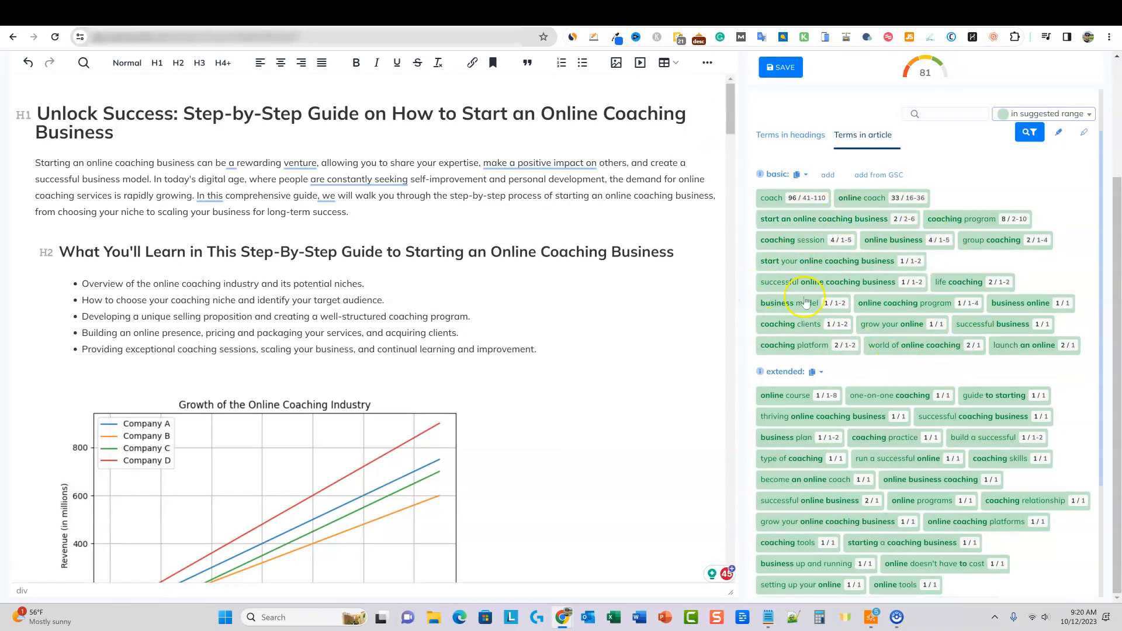
pyautogui.scroll(1, 900, 324)
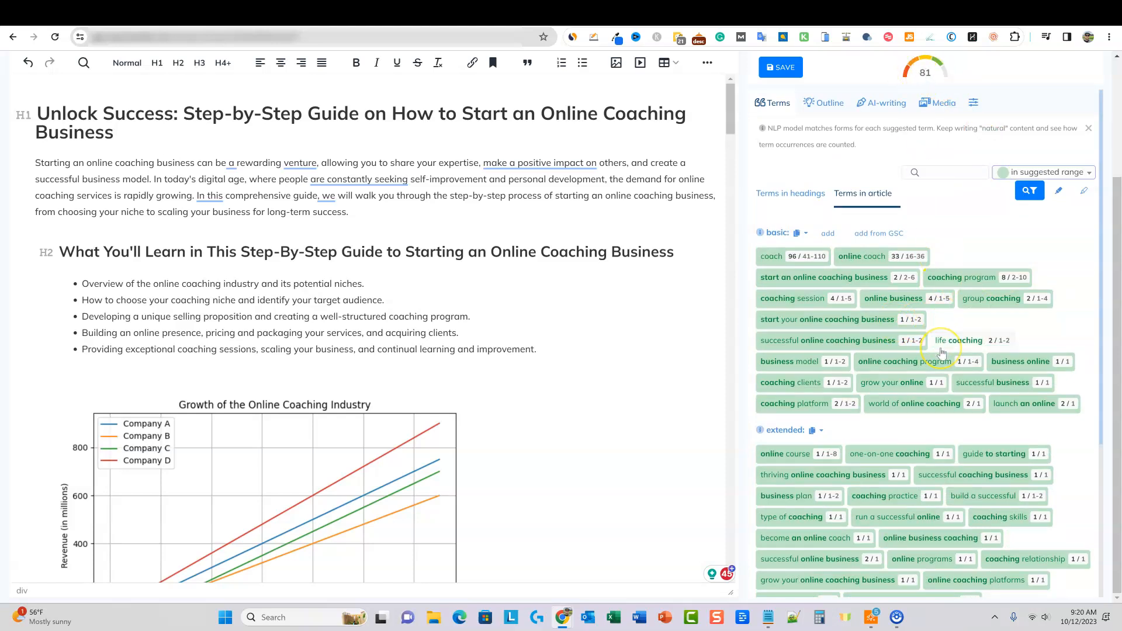
pyautogui.scroll(-4, 948, 360)
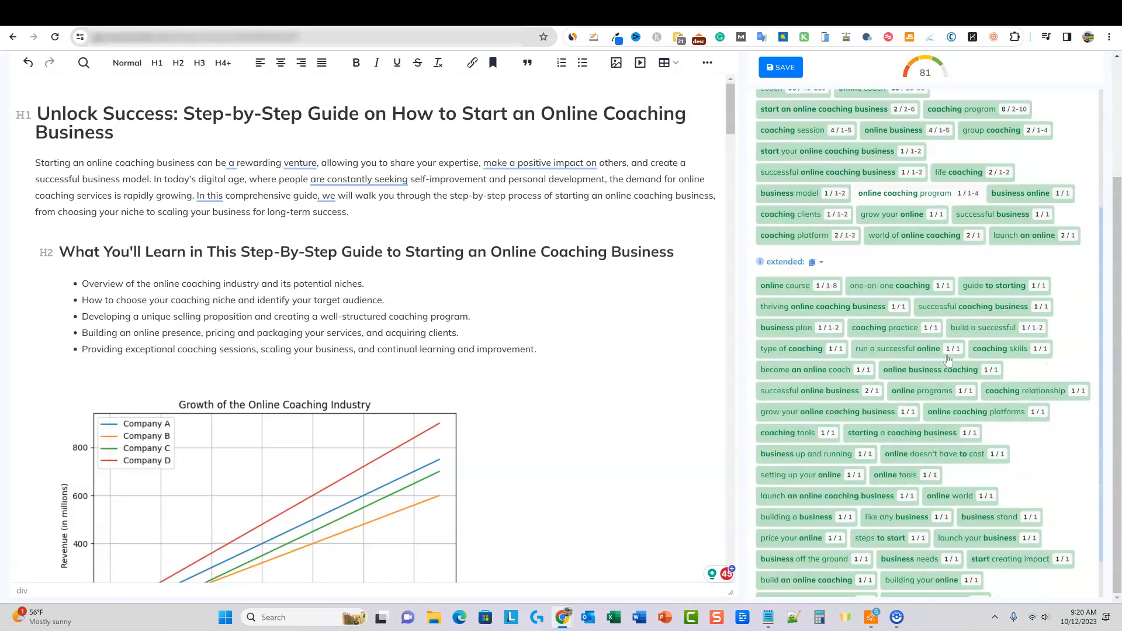
pyautogui.scroll(4, 934, 400)
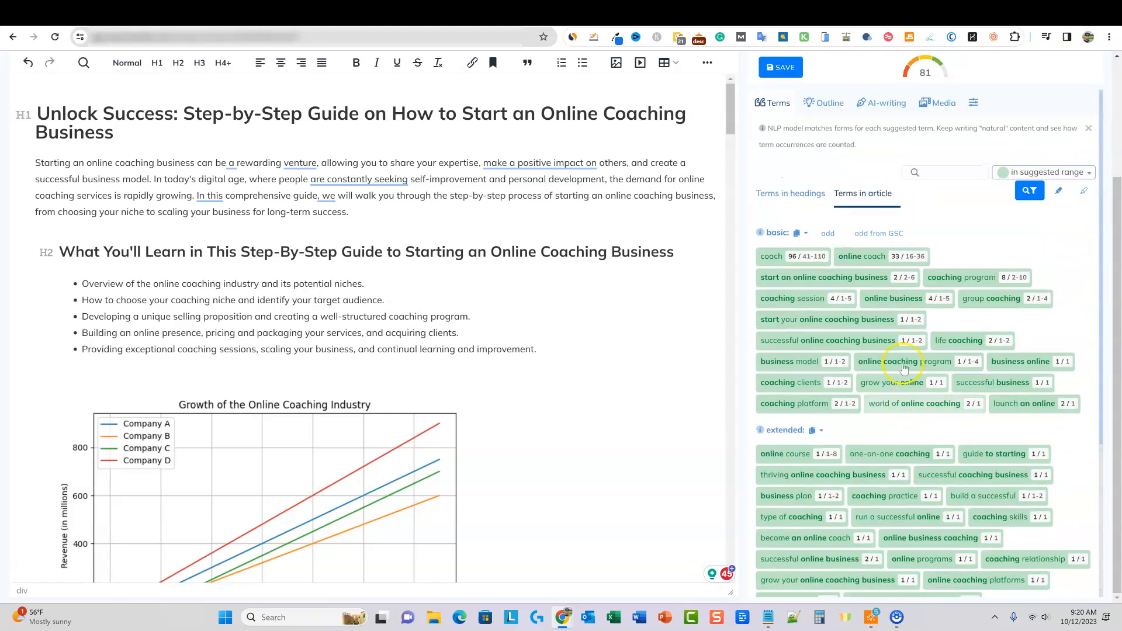
pyautogui.click(1020, 173)
pyautogui.click(1027, 199)
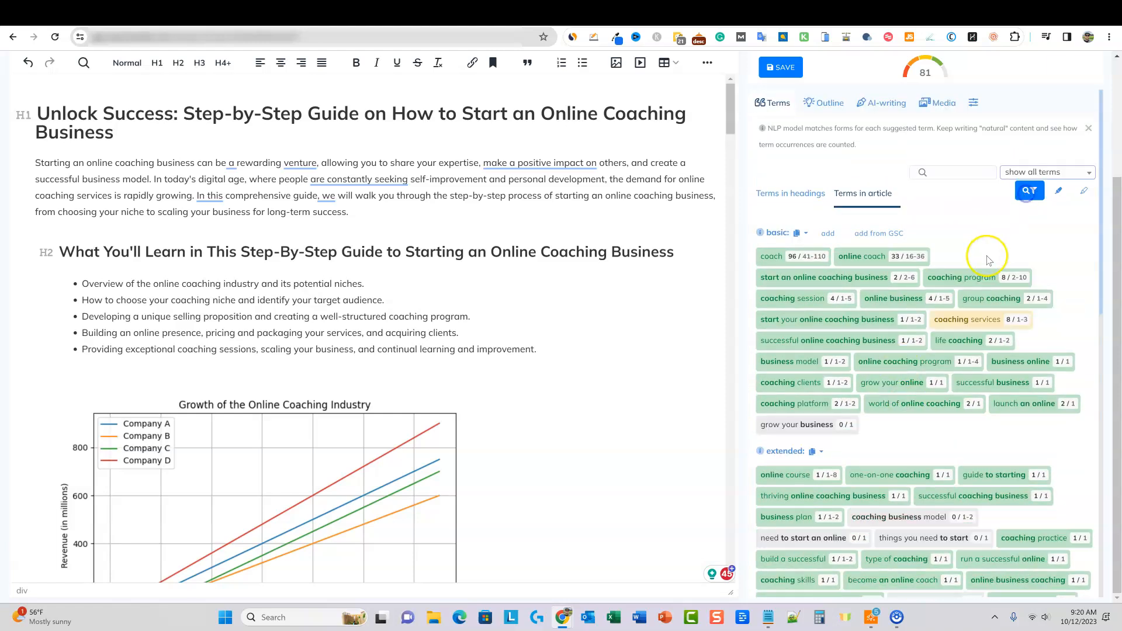
# Review the NeuronWriter terms and compare them with the INCLUDE keywords in the ChatGPT prompt
pyautogui.scroll(-8, 958, 282)
pyautogui.scroll(8, 958, 282)
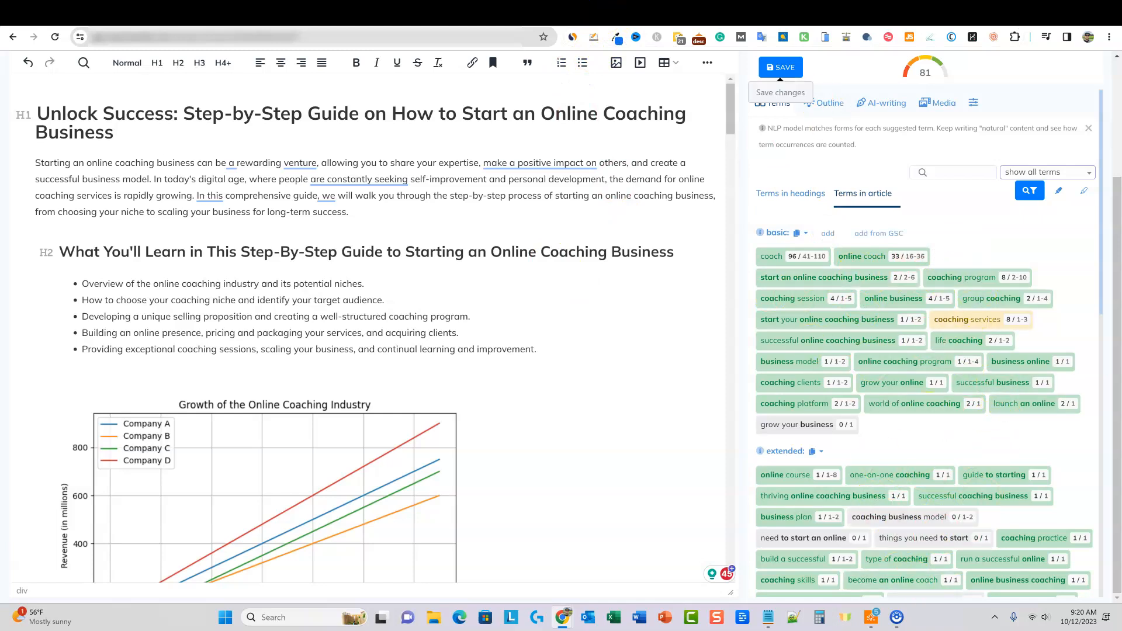
pyautogui.click(603, 9)
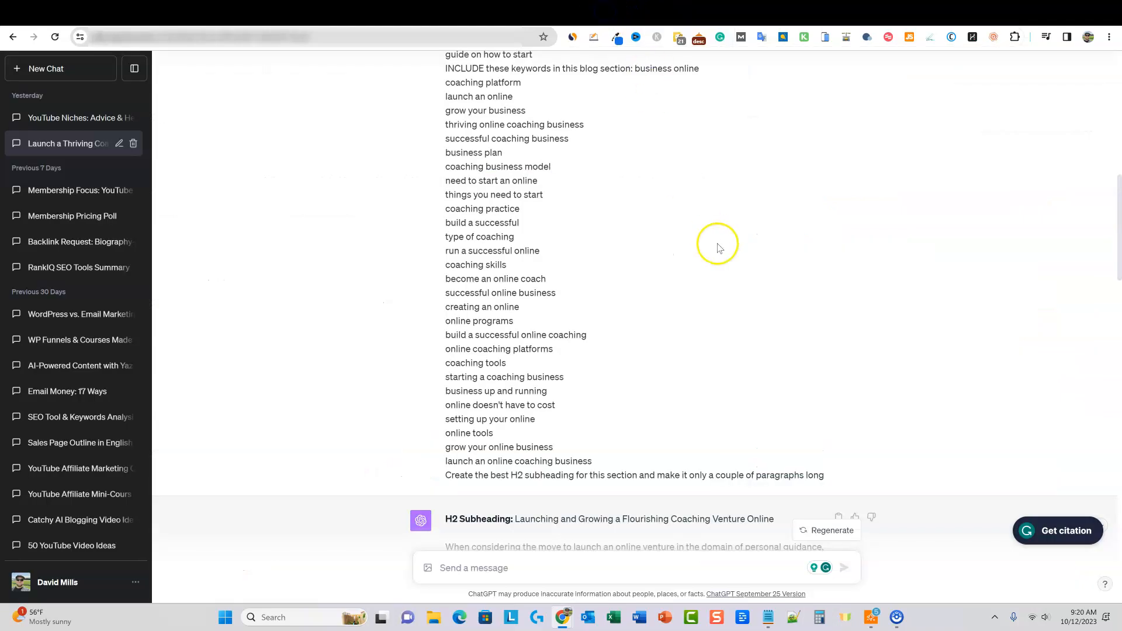
pyautogui.click(631, 15)
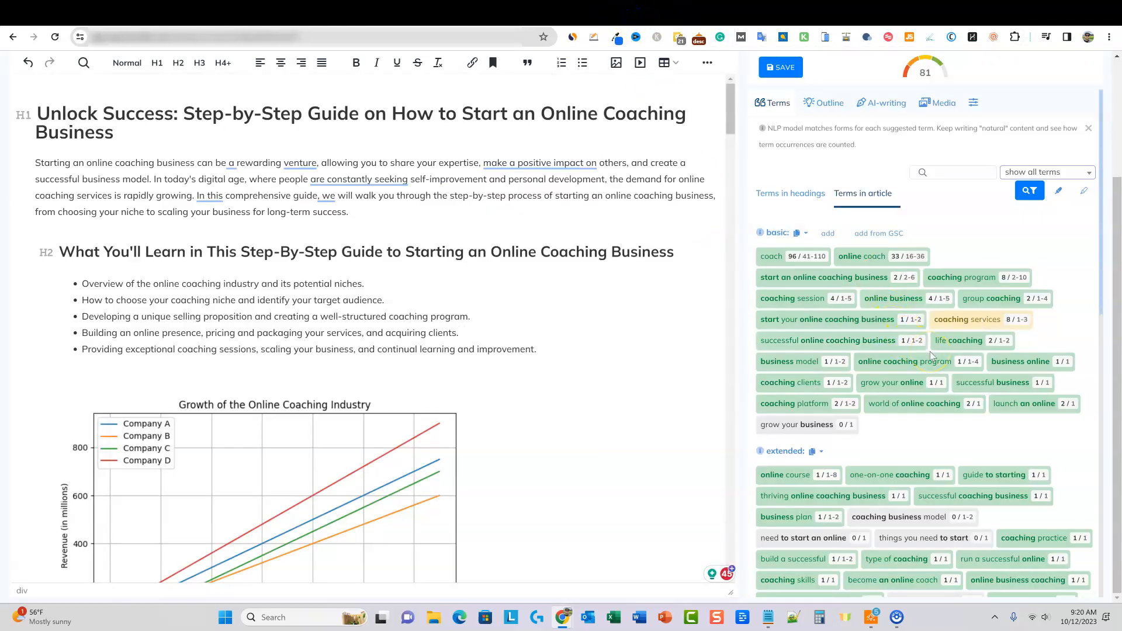
pyautogui.click(602, 17)
# Highlight the subheading "Launching and Growing a Flourishing Coaching Venture Online" in ChatGPT's reply
pyautogui.scroll(-5, 684, 304)
pyautogui.scroll(-1, 526, 219)
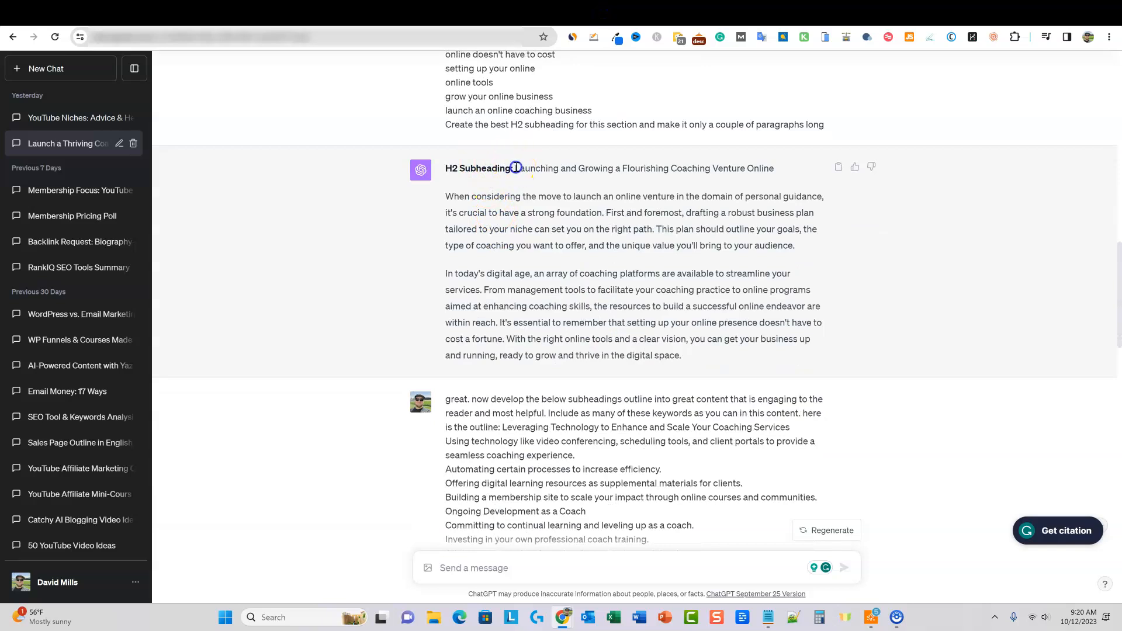
pyautogui.moveTo(516, 168); pyautogui.dragTo(793, 168)
# Check the Article Fiesta article and highlight Claude's suggested subheading "Leveraging Technology to Enhance and Scale Your Coaching Services"
pyautogui.click(539, 10)
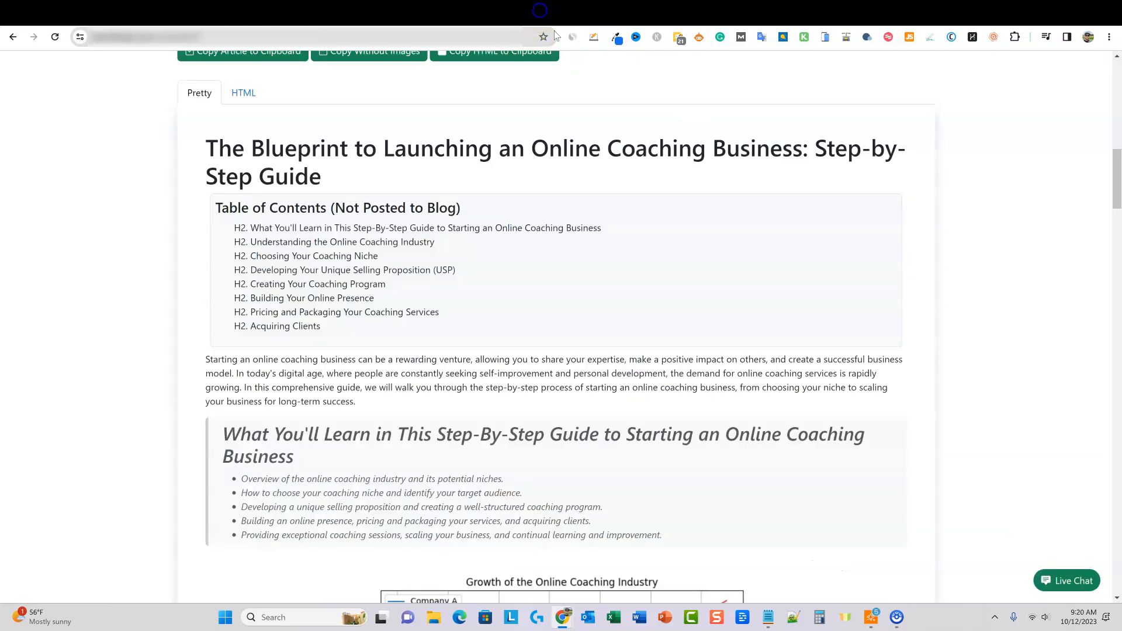
pyautogui.click(602, 16)
pyautogui.moveTo(384, 229); pyautogui.dragTo(664, 228)
# Return to ChatGPT, clear the highlight on the generated H2 subheading, and review the two paragraphs below it
pyautogui.click(602, 16)
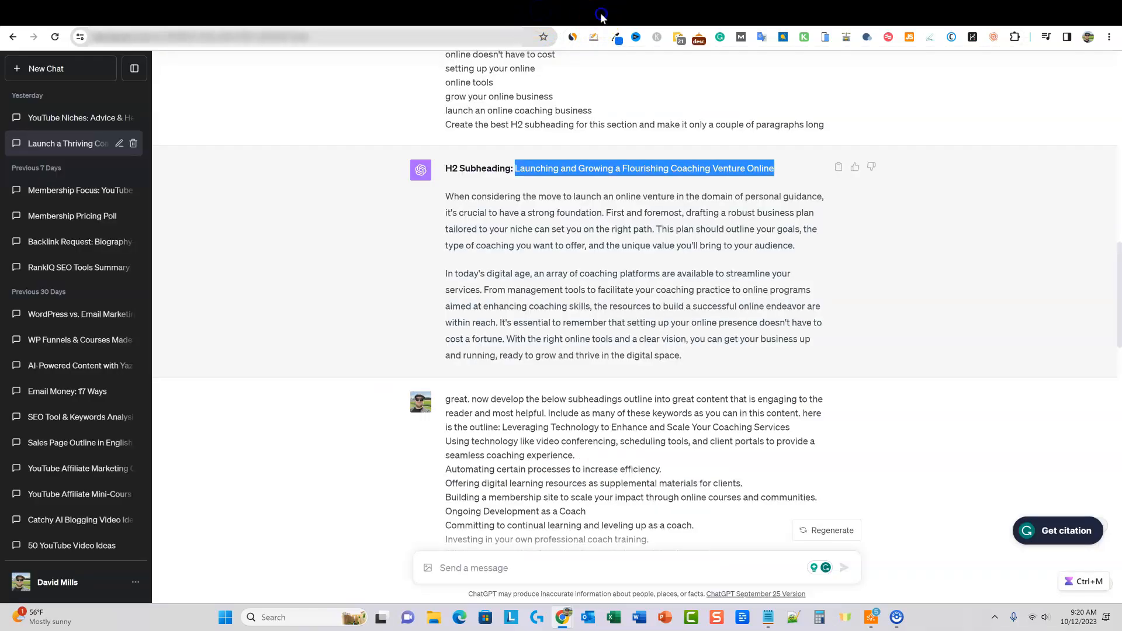
pyautogui.moveTo(670, 168); pyautogui.dragTo(775, 176)
pyautogui.click(782, 171)
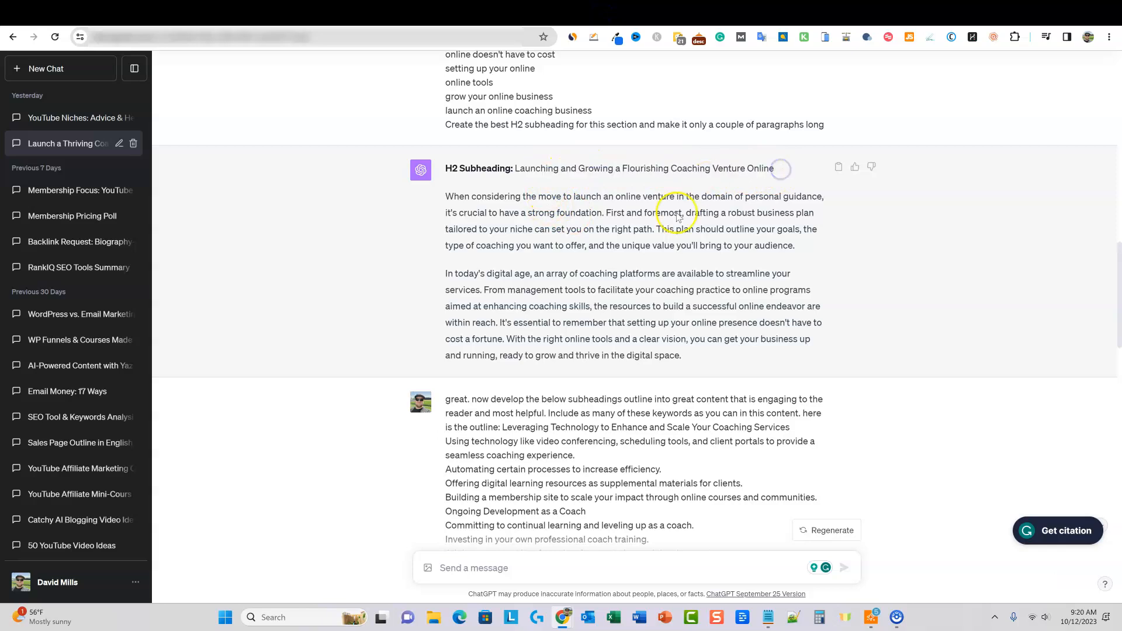
pyautogui.scroll(1, 666, 229)
pyautogui.scroll(-1, 671, 230)
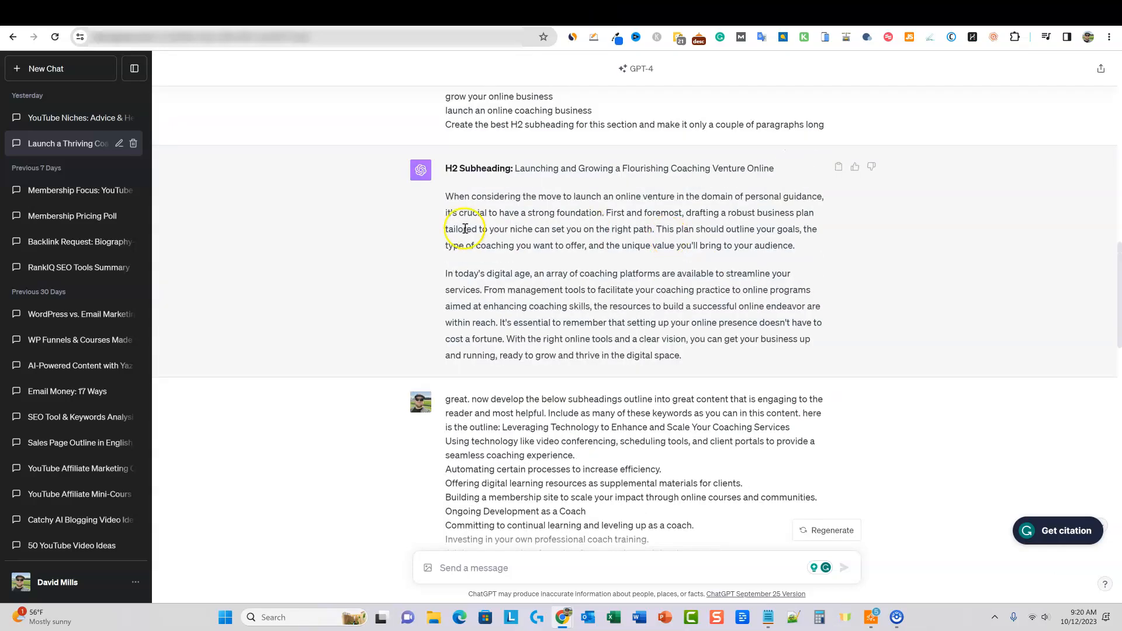
# Highlight the follow-up prompt's instruction to develop the subheadings outline into engaging content with as many keywords as possible
pyautogui.scroll(-4, 465, 229)
pyautogui.moveTo(477, 166); pyautogui.dragTo(784, 164)
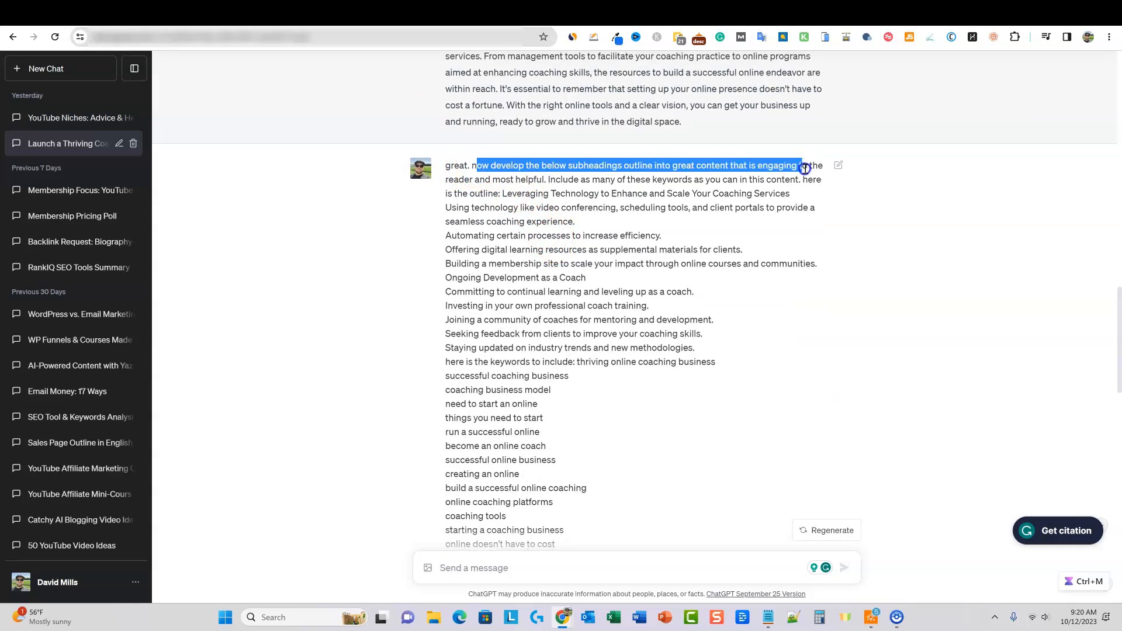
pyautogui.moveTo(822, 167); pyautogui.dragTo(647, 180)
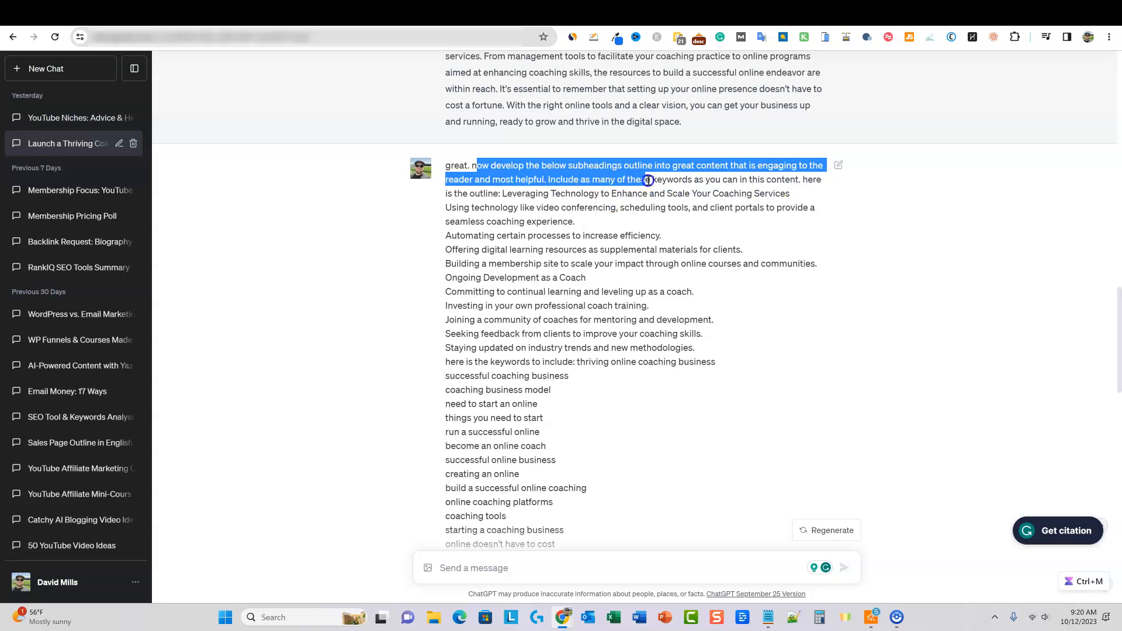
pyautogui.moveTo(823, 182); pyautogui.dragTo(673, 196)
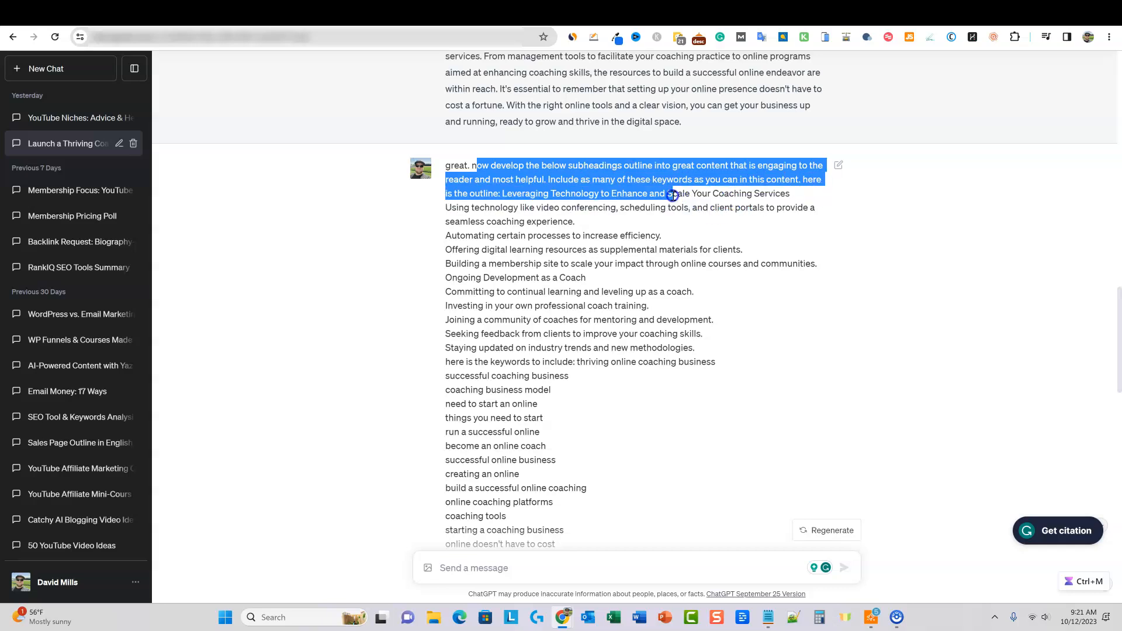
# Highlight the outline heading "Leveraging Technology to Enhance and Scale Your Coaching Services" in the prompt and check it against Claude's suggestions
pyautogui.scroll(3, 672, 196)
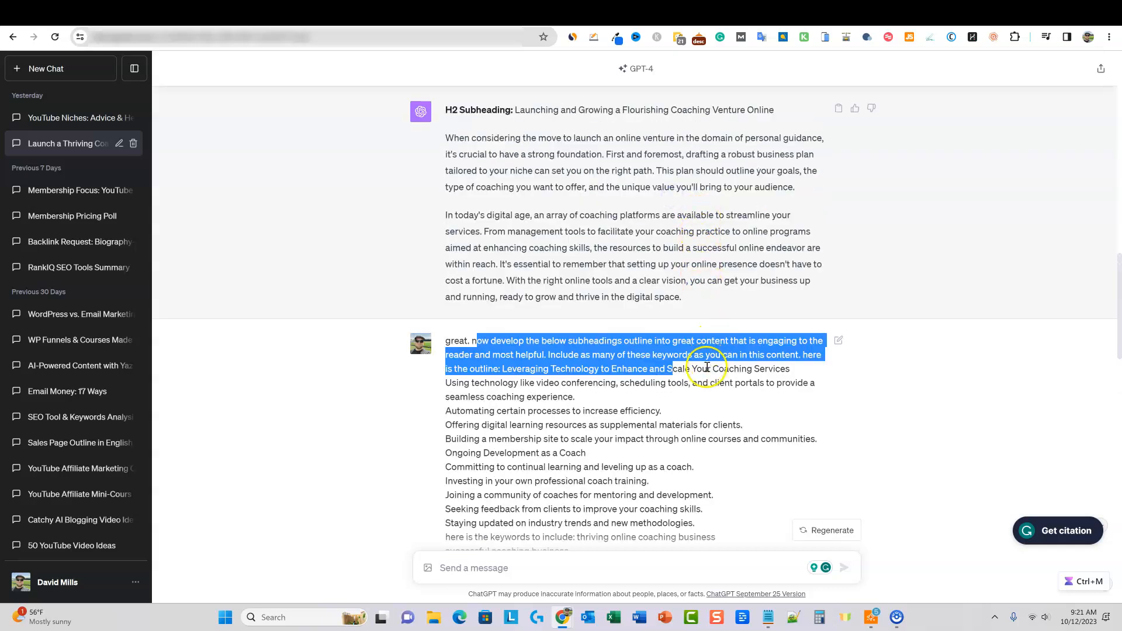
pyautogui.scroll(-1, 707, 366)
pyautogui.click(706, 367)
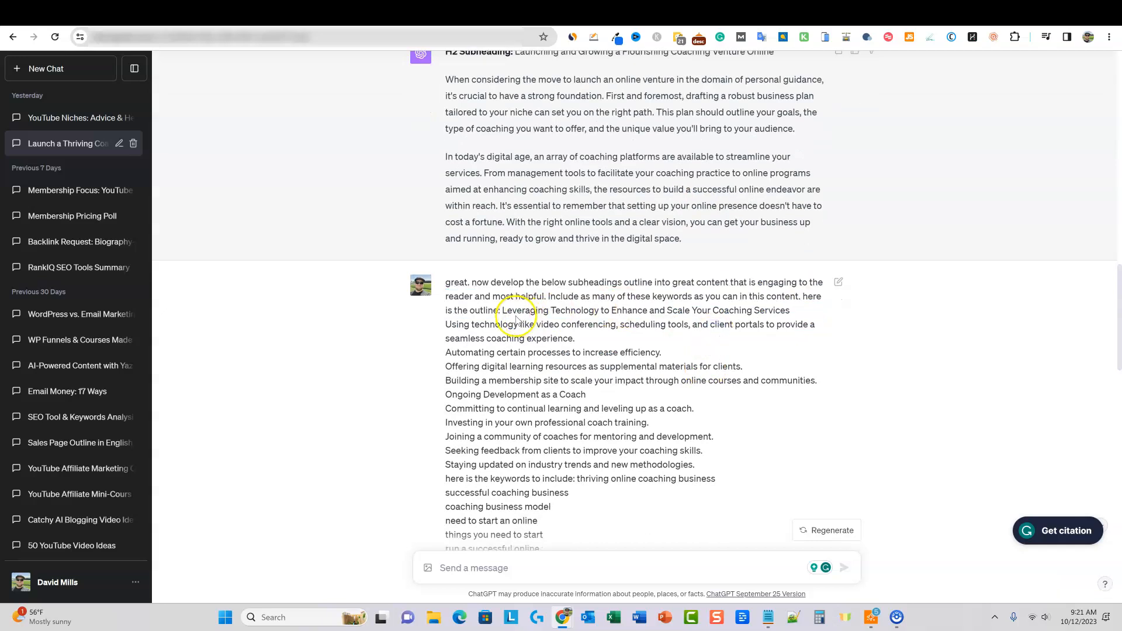
pyautogui.moveTo(501, 312); pyautogui.dragTo(789, 311)
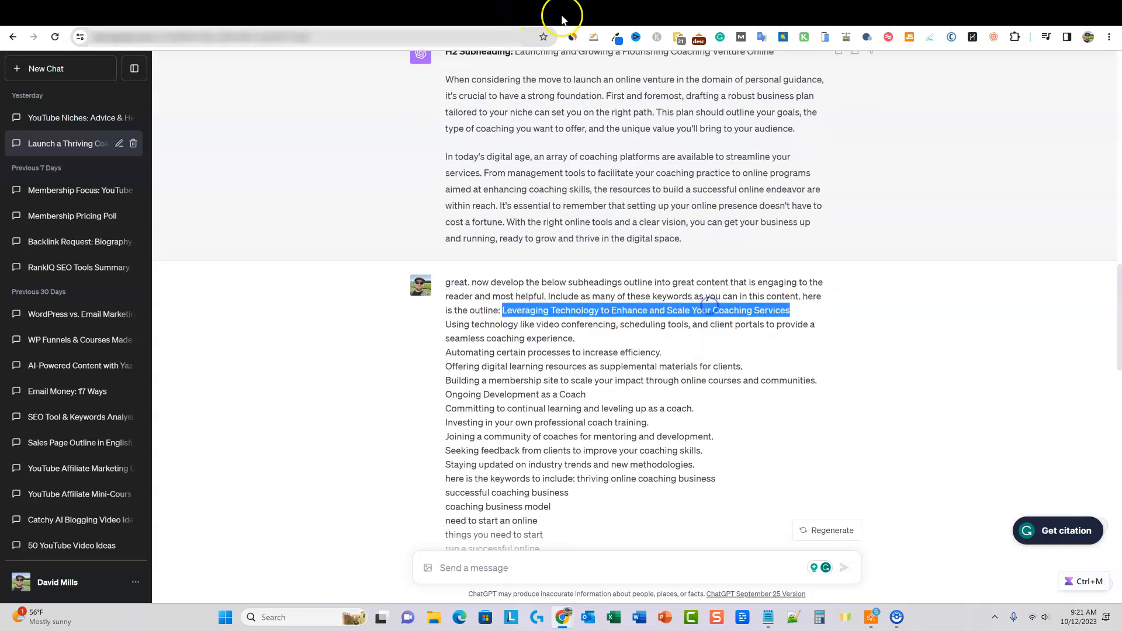
pyautogui.click(567, 14)
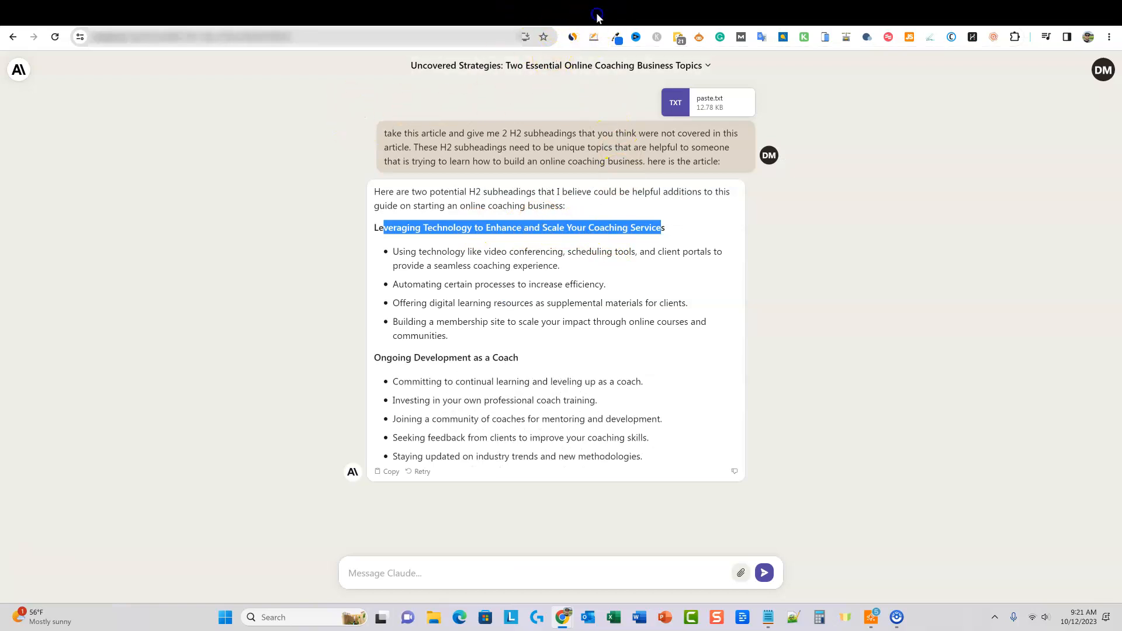
pyautogui.click(596, 17)
# Review the follow-up prompt's keyword list and the sections ChatGPT wrote from the outline
pyautogui.scroll(-3, 547, 268)
pyautogui.scroll(-7, 521, 281)
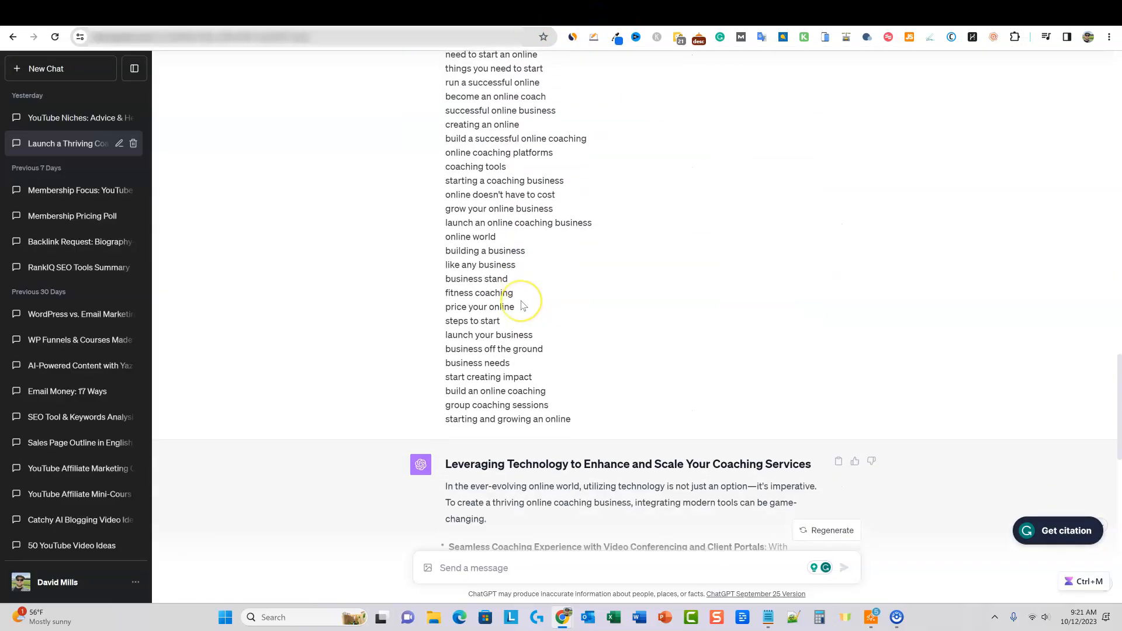
pyautogui.scroll(-1, 522, 294)
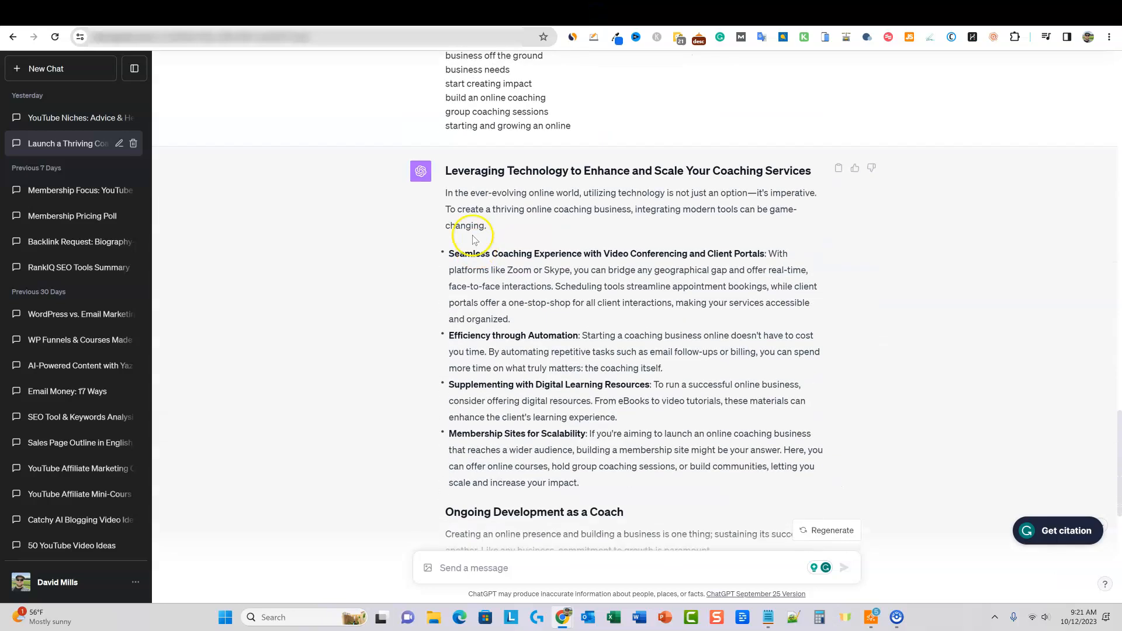
pyautogui.scroll(-8, 473, 184)
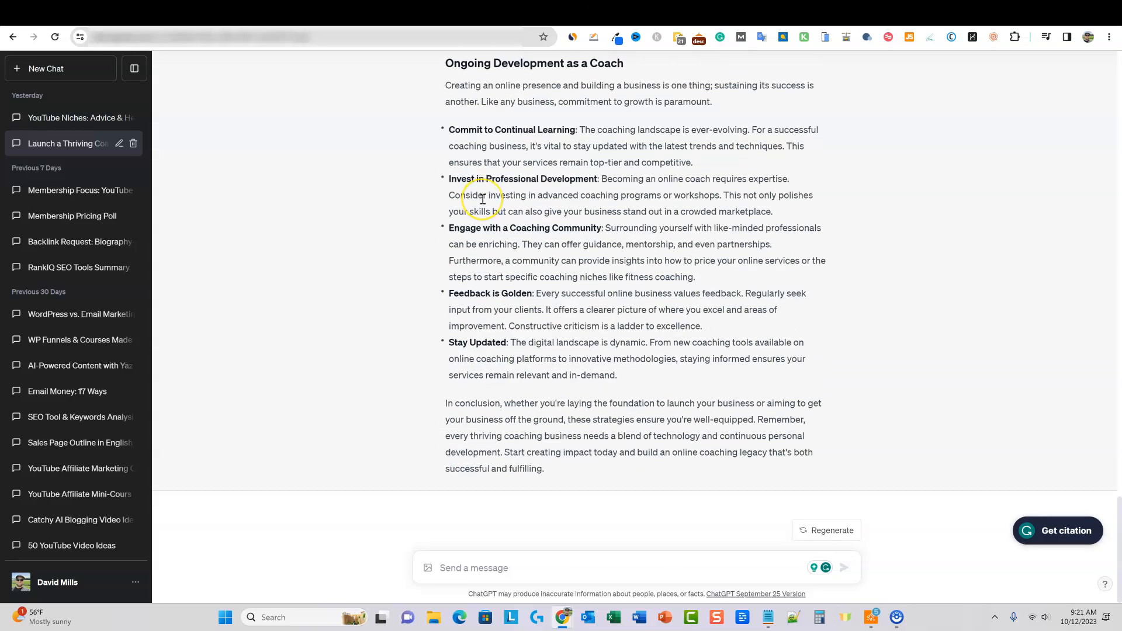
pyautogui.scroll(9, 483, 199)
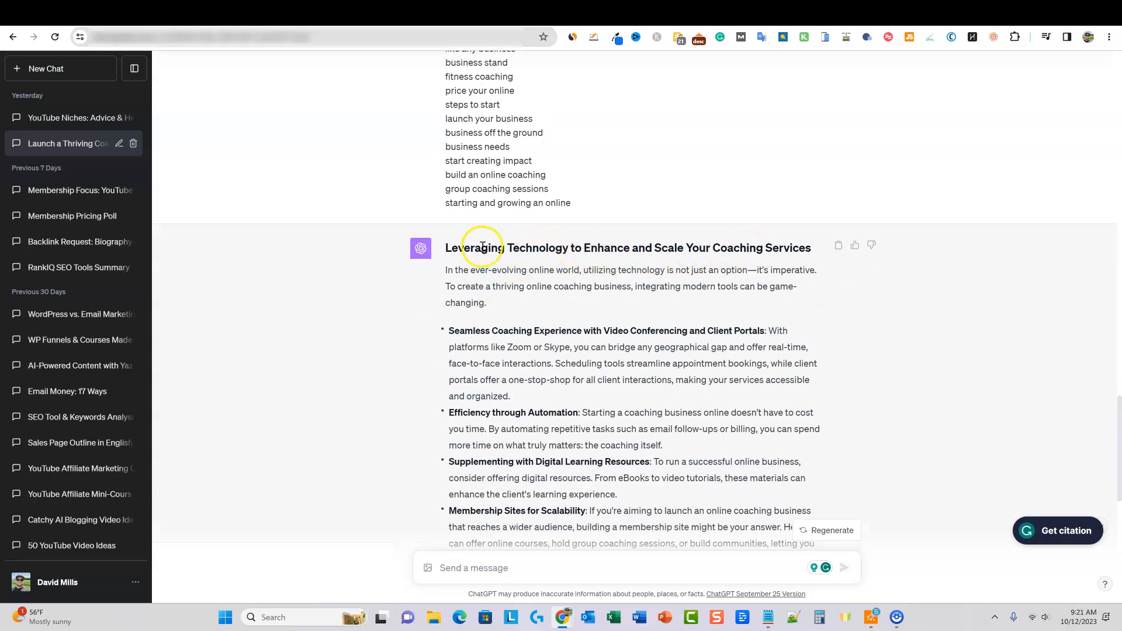
pyautogui.scroll(-3, 450, 280)
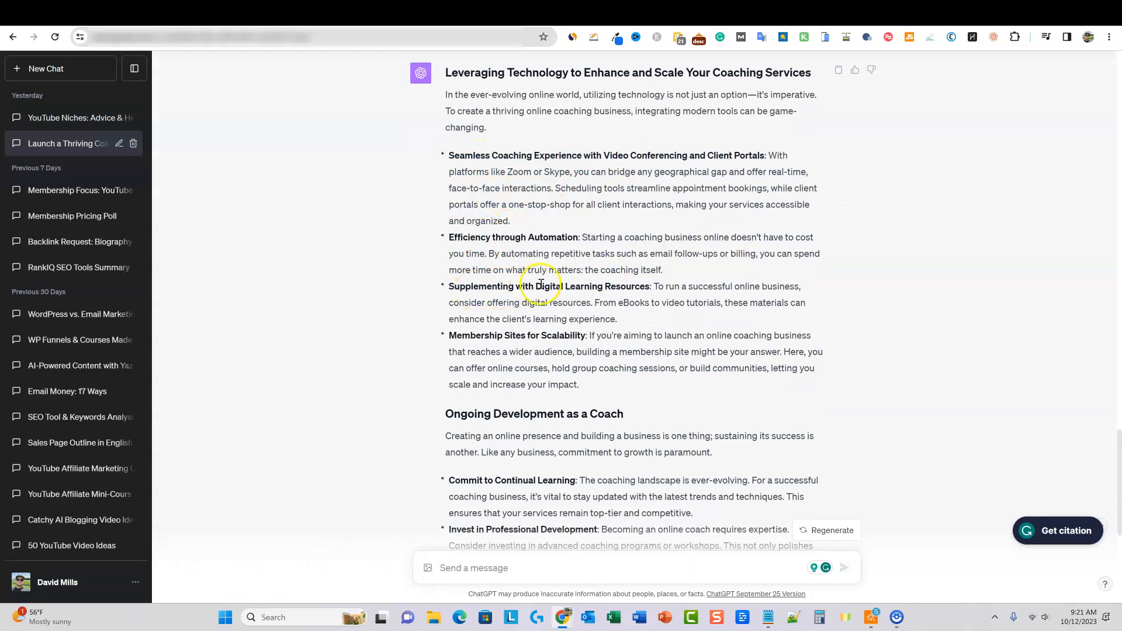
# Highlight the "Ongoing Development as a Coach" heading, and select ChatGPT's whole reply from the "Leveraging Technology" heading through its conclusion
pyautogui.scroll(-3, 643, 336)
pyautogui.moveTo(474, 239); pyautogui.dragTo(640, 240)
pyautogui.scroll(-2, 590, 312)
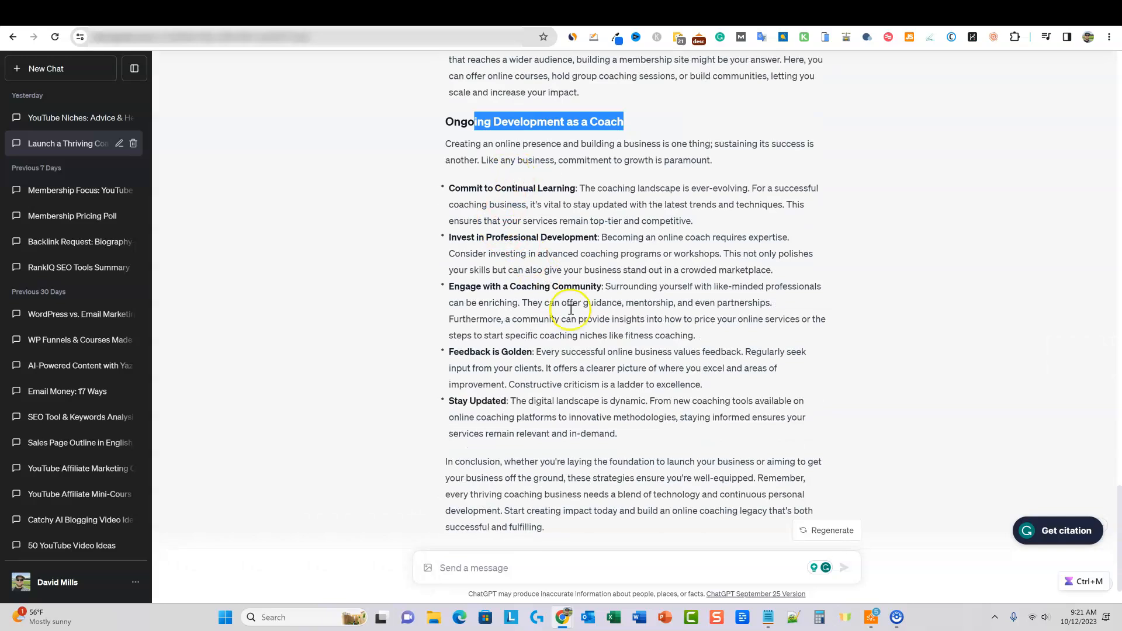
pyautogui.moveTo(563, 527); pyautogui.dragTo(448, 109)
pyautogui.scroll(5, 458, 124)
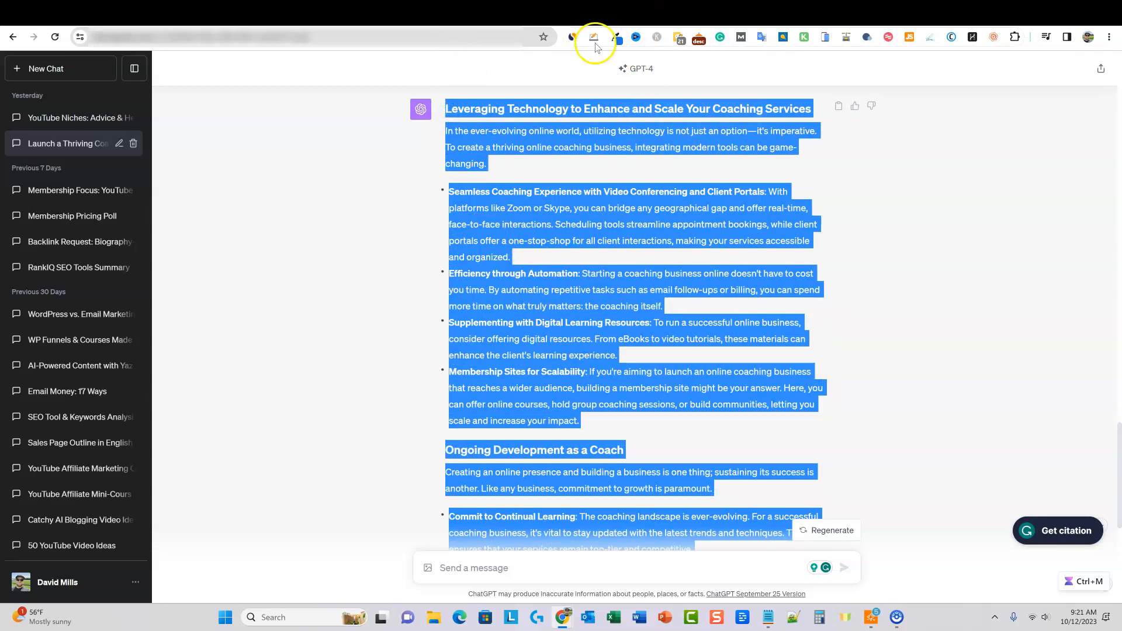
# Look through the article in NeuronWriter and return to the selected sections in ChatGPT
pyautogui.click(631, 10)
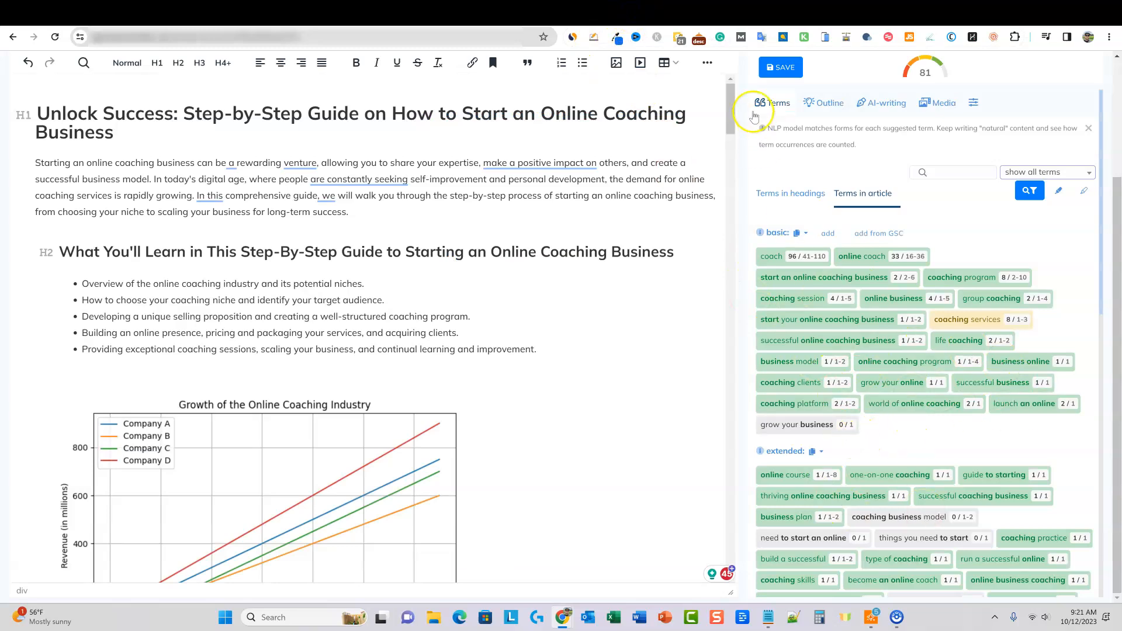
pyautogui.moveTo(729, 106); pyautogui.dragTo(719, 438)
pyautogui.click(616, 12)
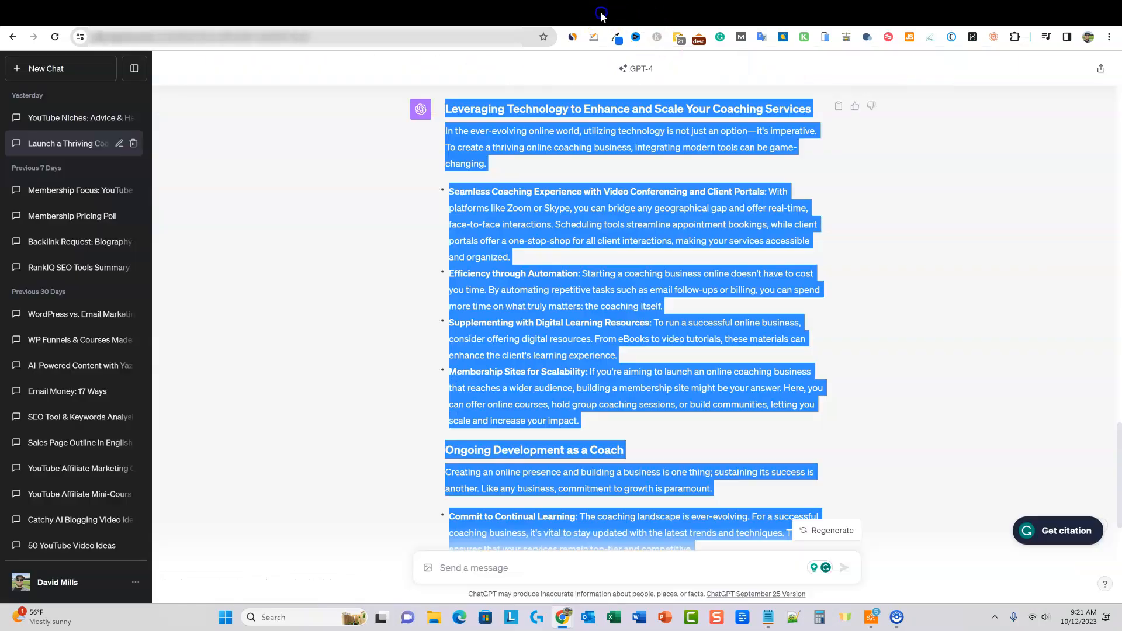
pyautogui.scroll(1, 514, 185)
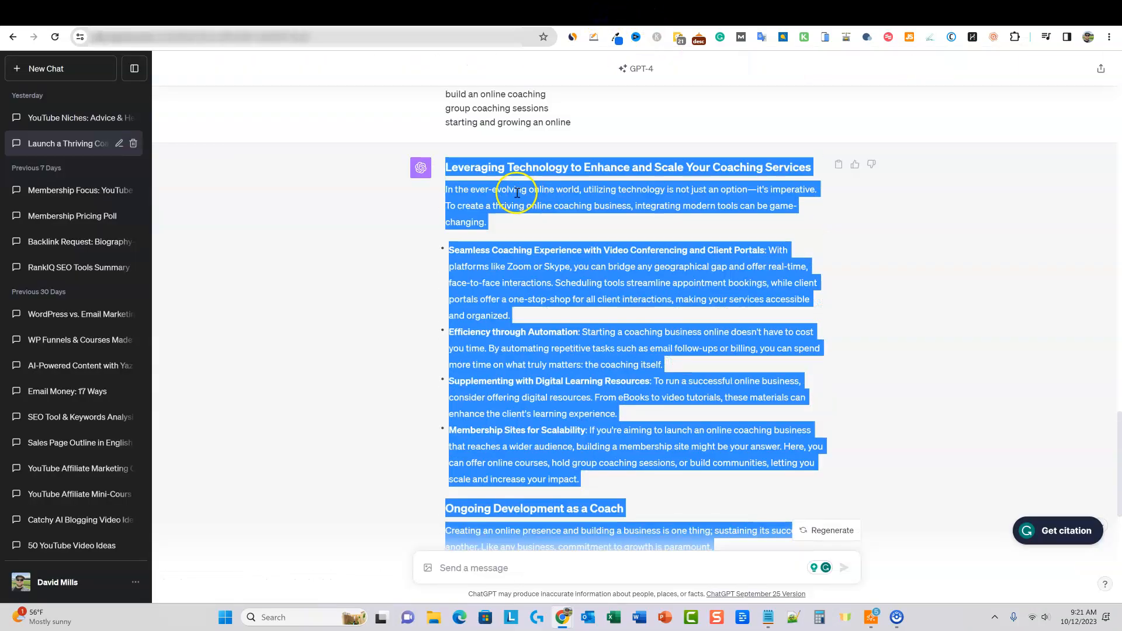
# In NeuronWriter, delete the added content from the "Launching and Growing a Flourishing Coaching Venture Online" heading through the final conclusion paragraph
pyautogui.click(619, 7)
pyautogui.scroll(5, 213, 301)
pyautogui.scroll(-15, 212, 303)
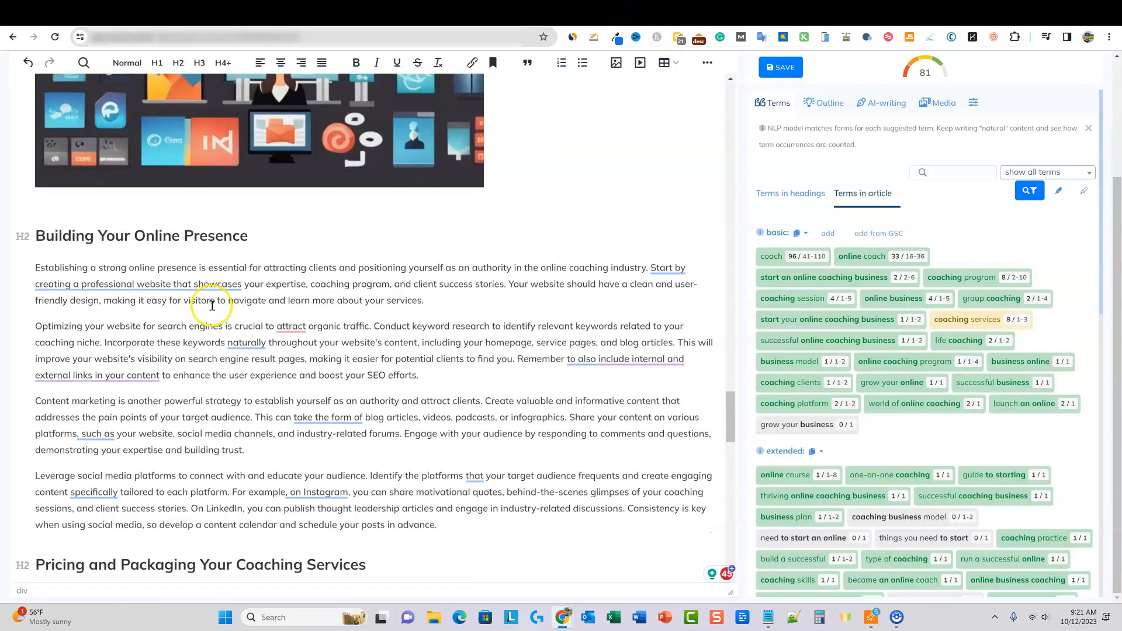
pyautogui.scroll(-5, 174, 326)
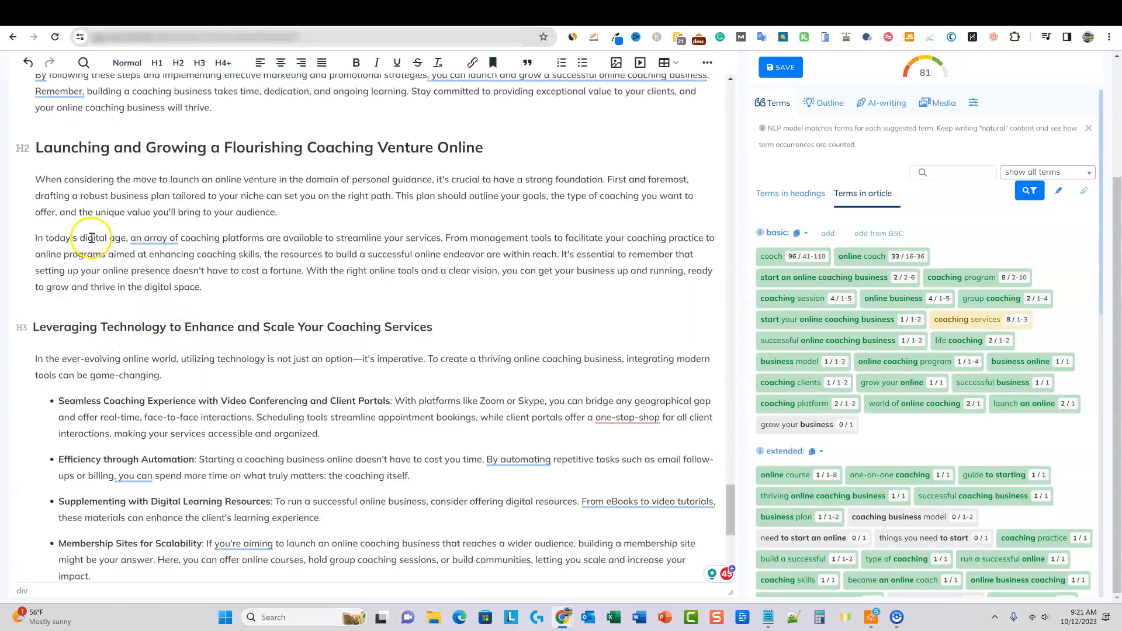
pyautogui.moveTo(35, 148); pyautogui.dragTo(578, 555)
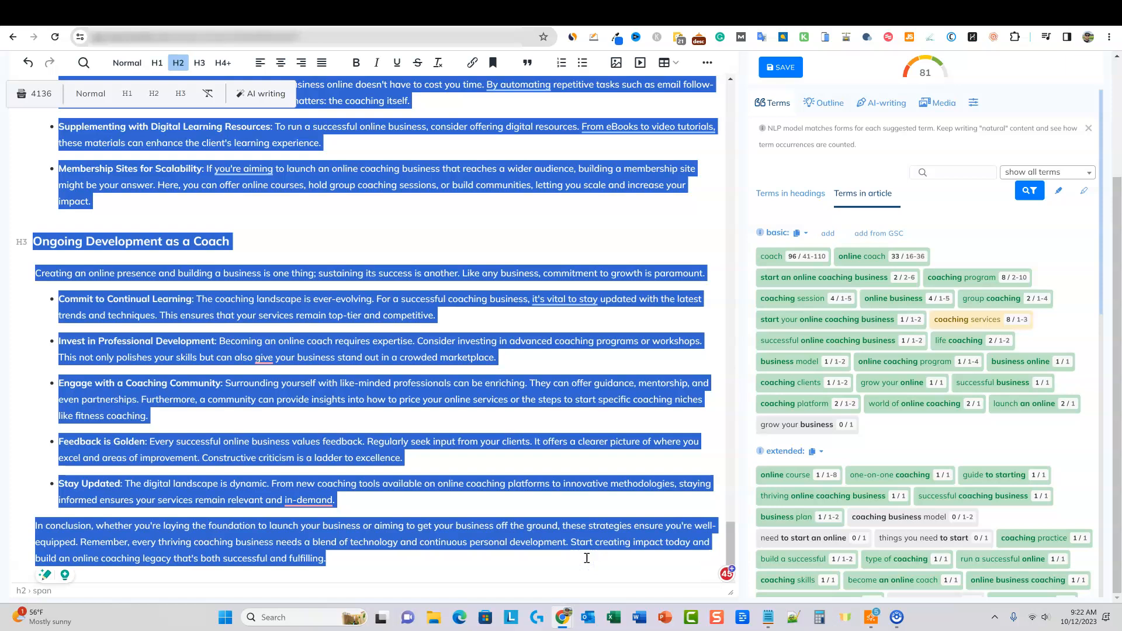
pyautogui.press('BackSpace')
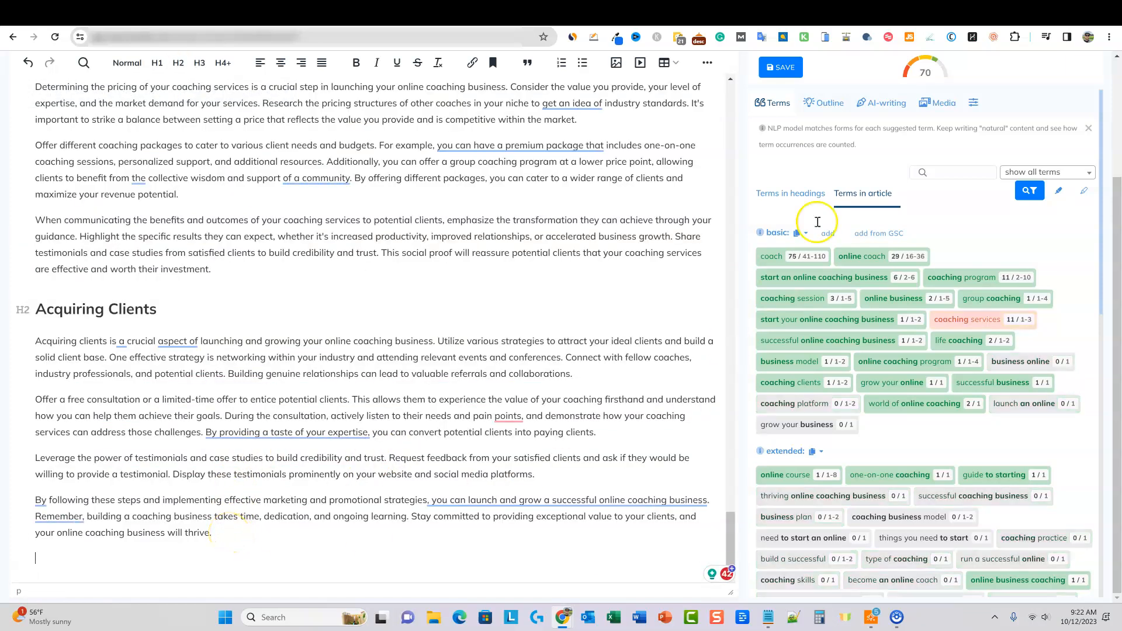
# Highlight the content score, and examine the score details and the basic and extended terms for the shortened article
pyautogui.hotkey('ctrl', 'm')
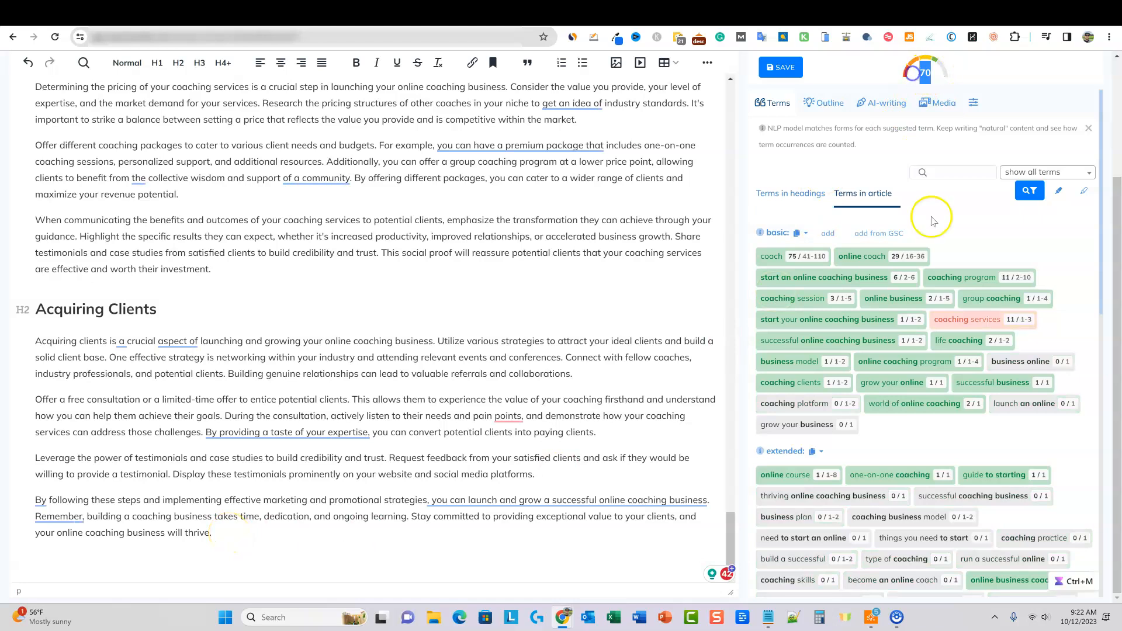
pyautogui.scroll(3, 929, 216)
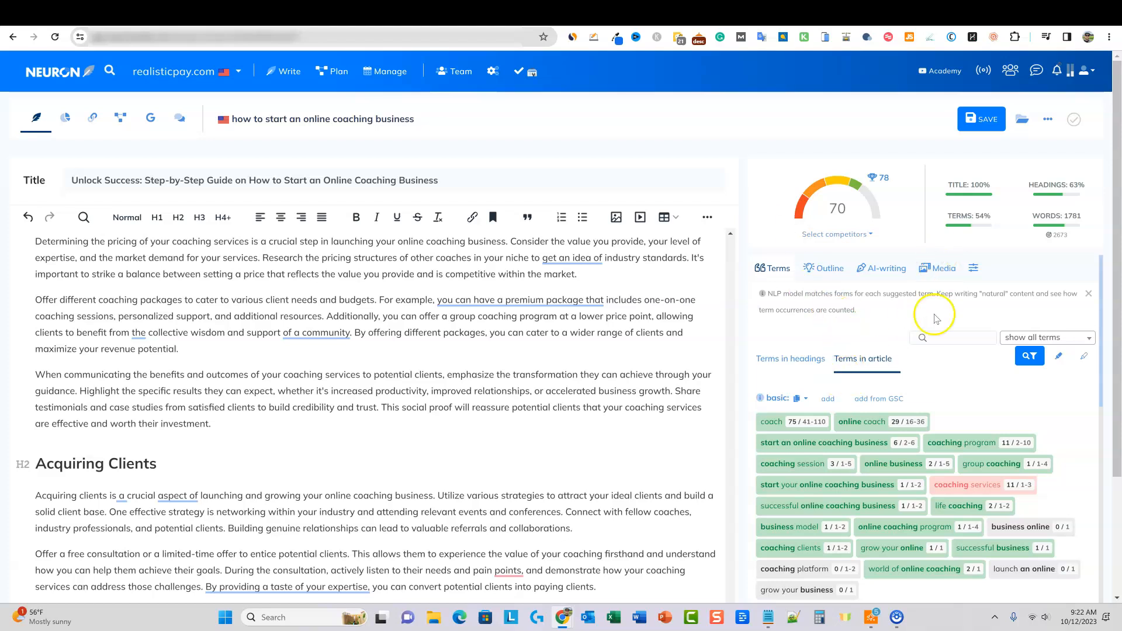
pyautogui.scroll(-2, 987, 470)
pyautogui.scroll(-1, 888, 365)
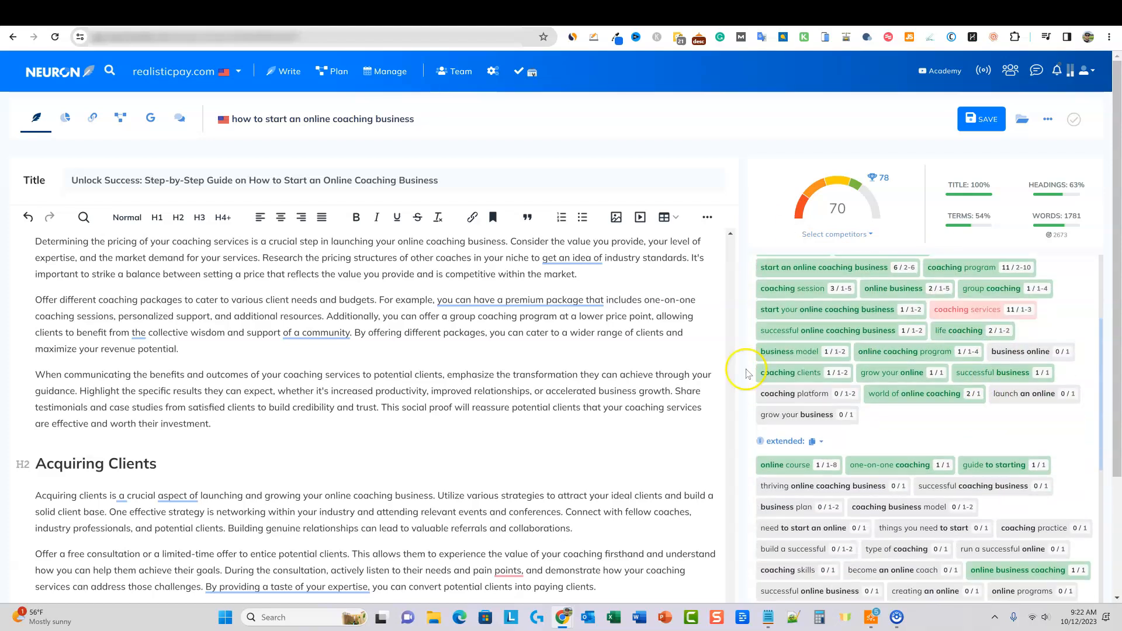
pyautogui.scroll(3, 847, 379)
pyautogui.scroll(-4, 986, 461)
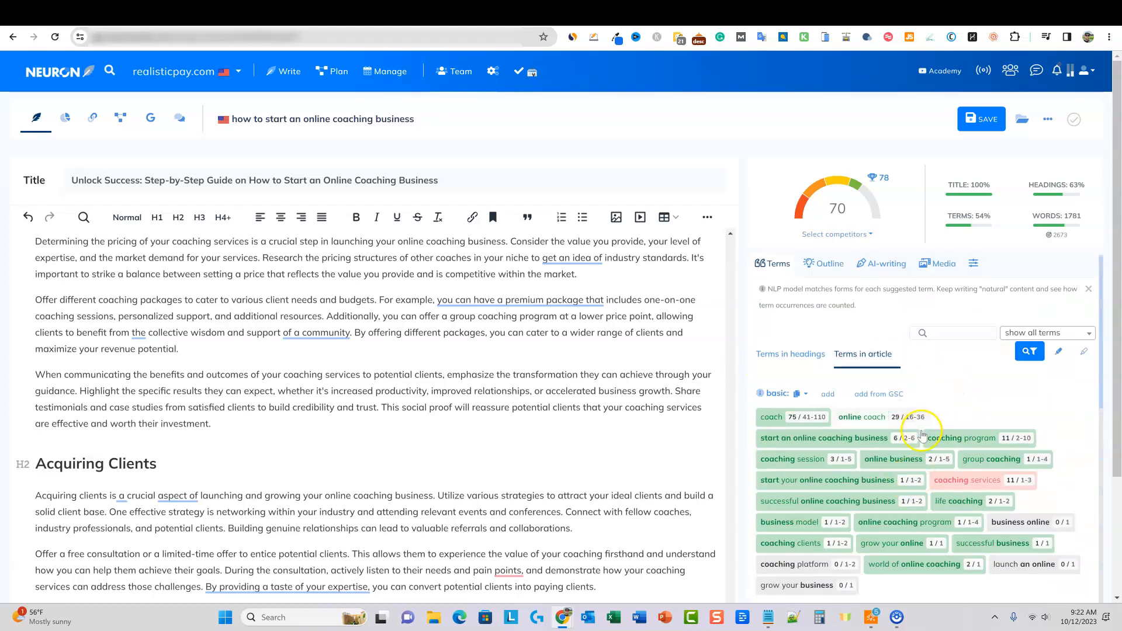
pyautogui.scroll(-3, 935, 433)
pyautogui.scroll(10, 888, 444)
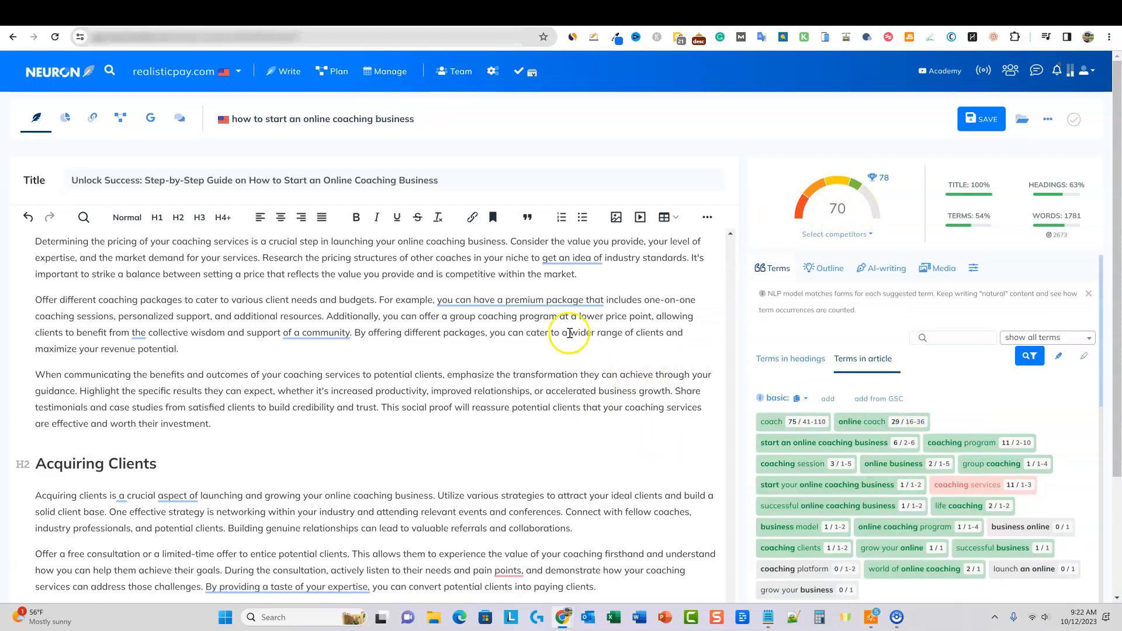
pyautogui.scroll(-3, 497, 484)
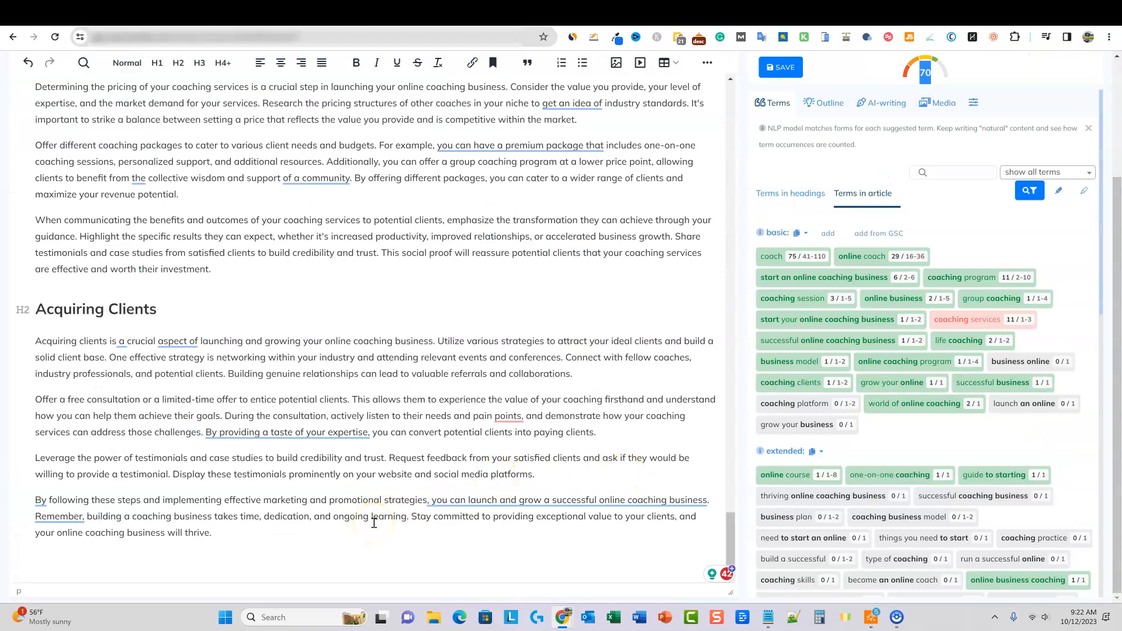
# Check NeuronWriter's AI-writing templates, return to the terms, and review the article's sections from "Building Your Online Presence" through "Acquiring Clients"
pyautogui.click(882, 103)
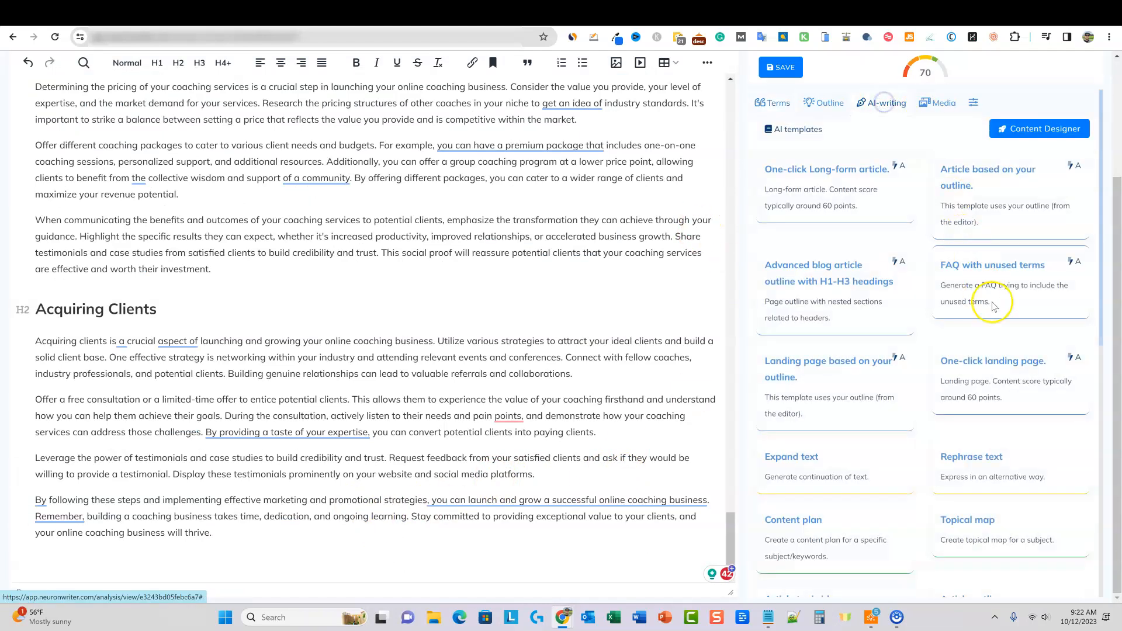
pyautogui.click(769, 107)
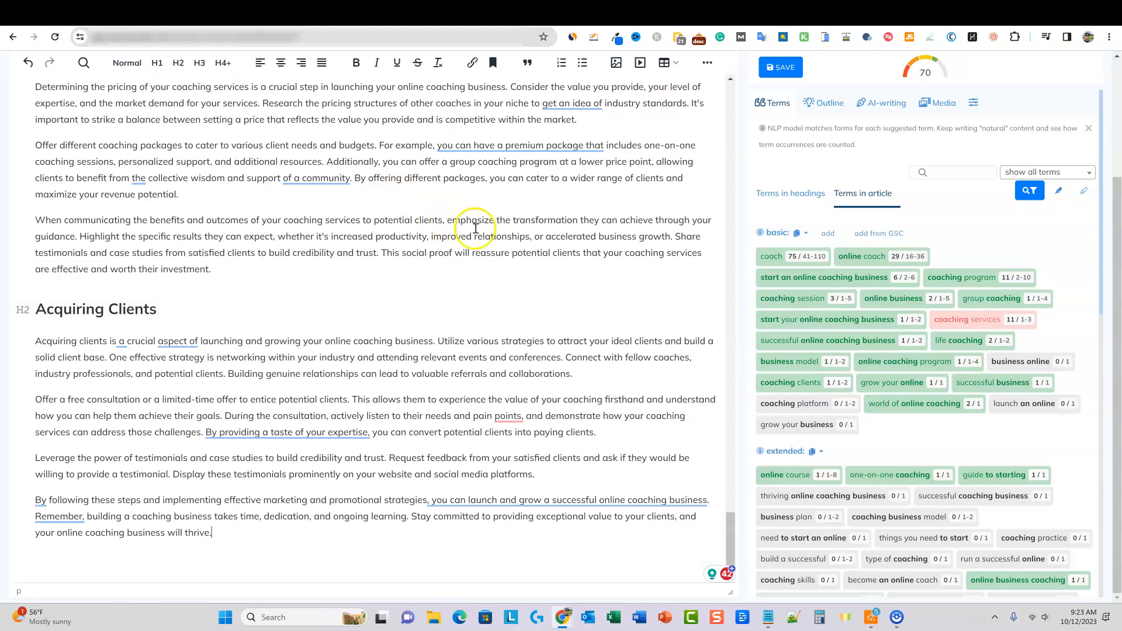
pyautogui.moveTo(728, 523); pyautogui.dragTo(730, 555)
pyautogui.scroll(3, 401, 470)
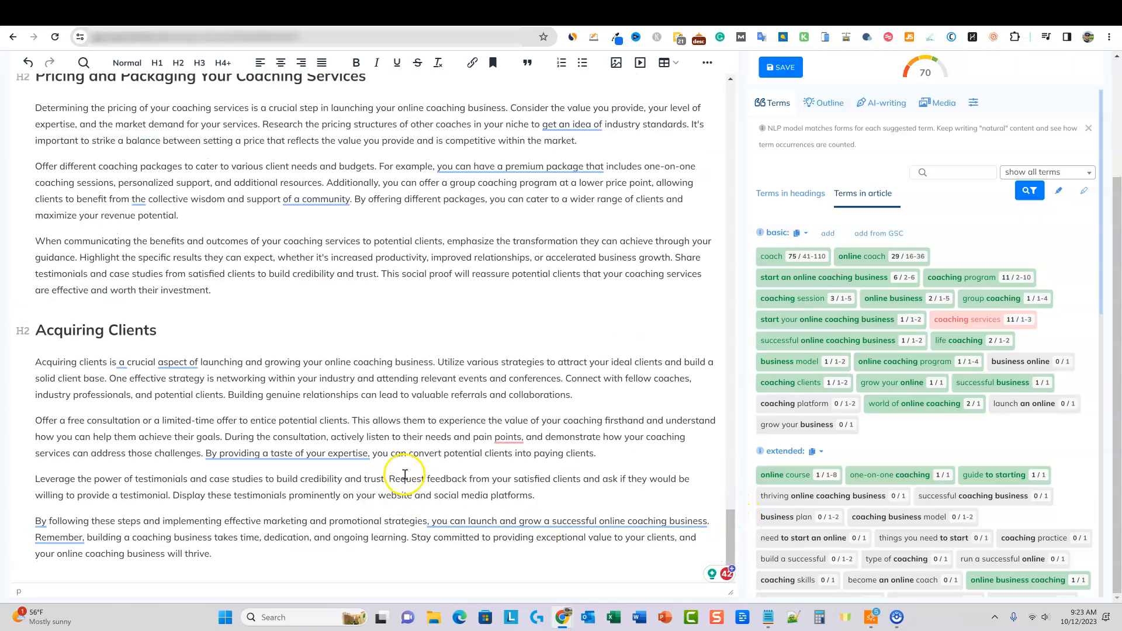
pyautogui.scroll(5, 403, 461)
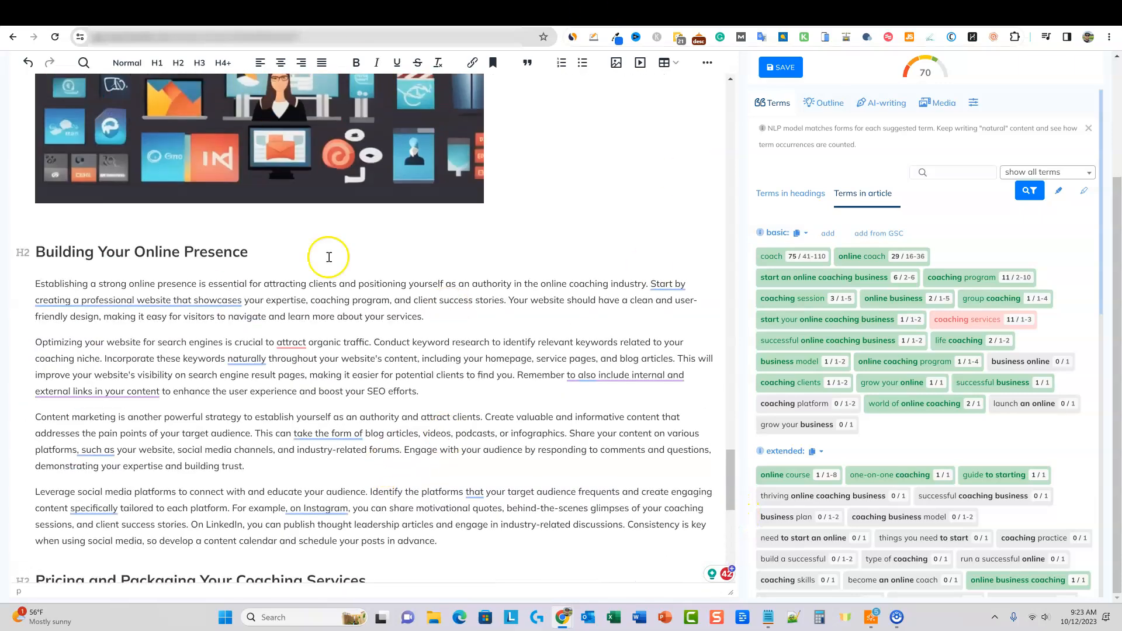
pyautogui.scroll(-8, 325, 253)
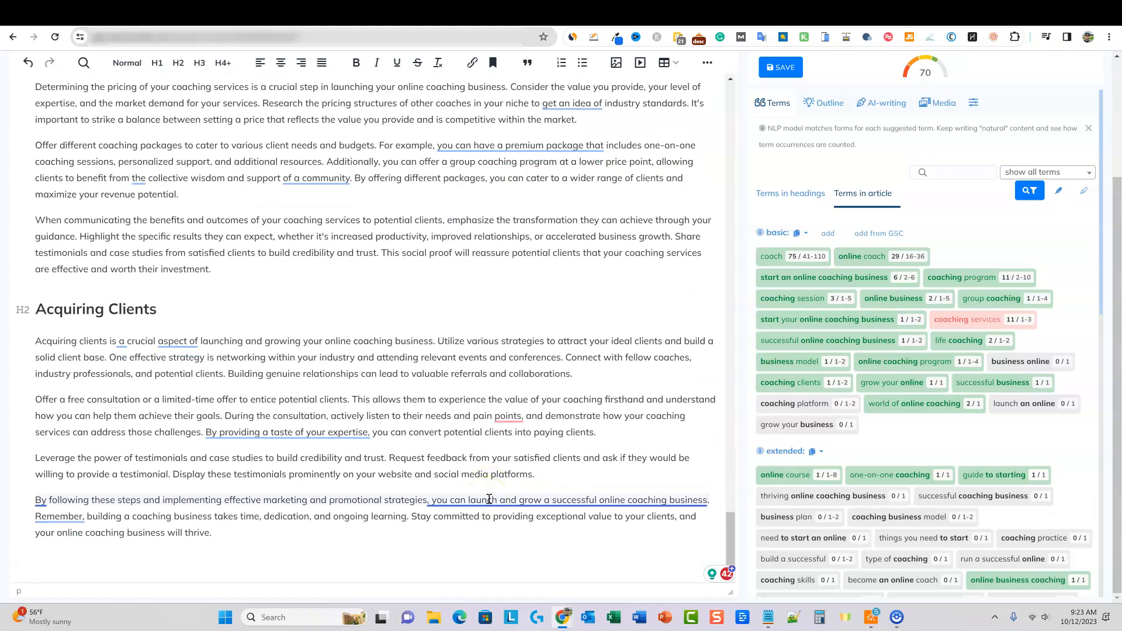
pyautogui.moveTo(489, 500)
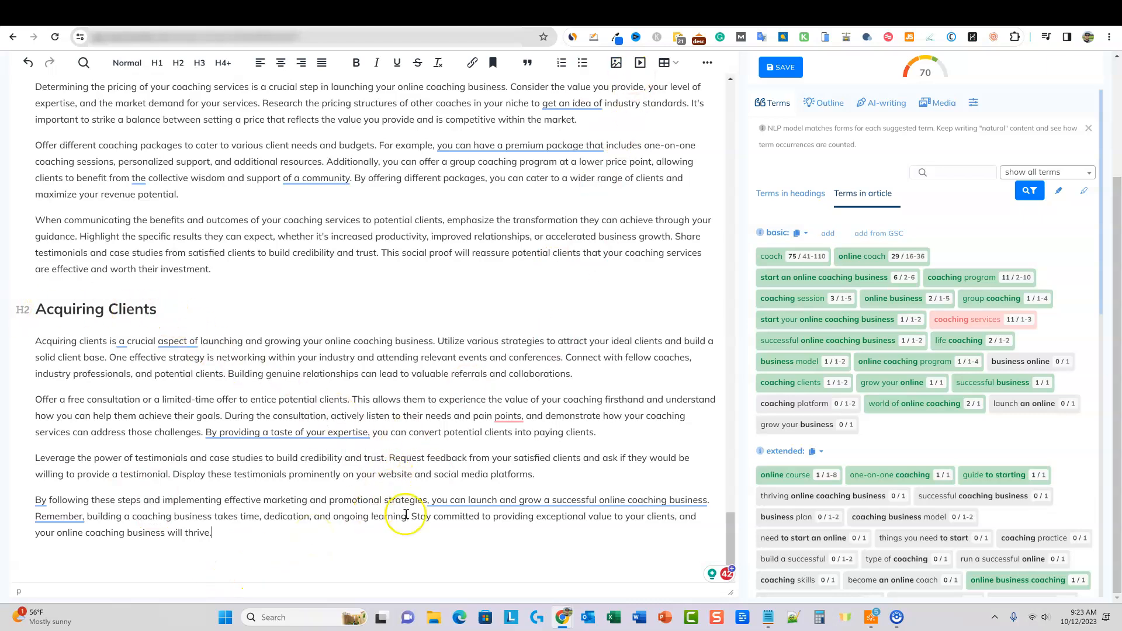
pyautogui.scroll(1, 379, 523)
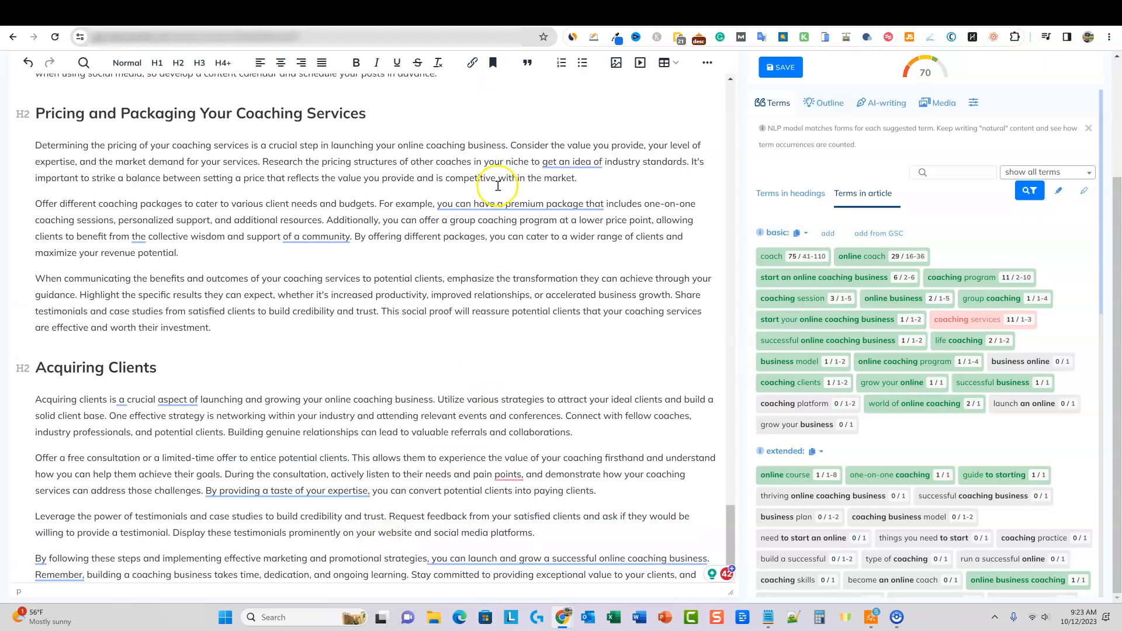
# Switch to Claude's two suggested H2 subheadings, and review the term list and the selected sections in the ChatGPT conversation
pyautogui.click(571, 13)
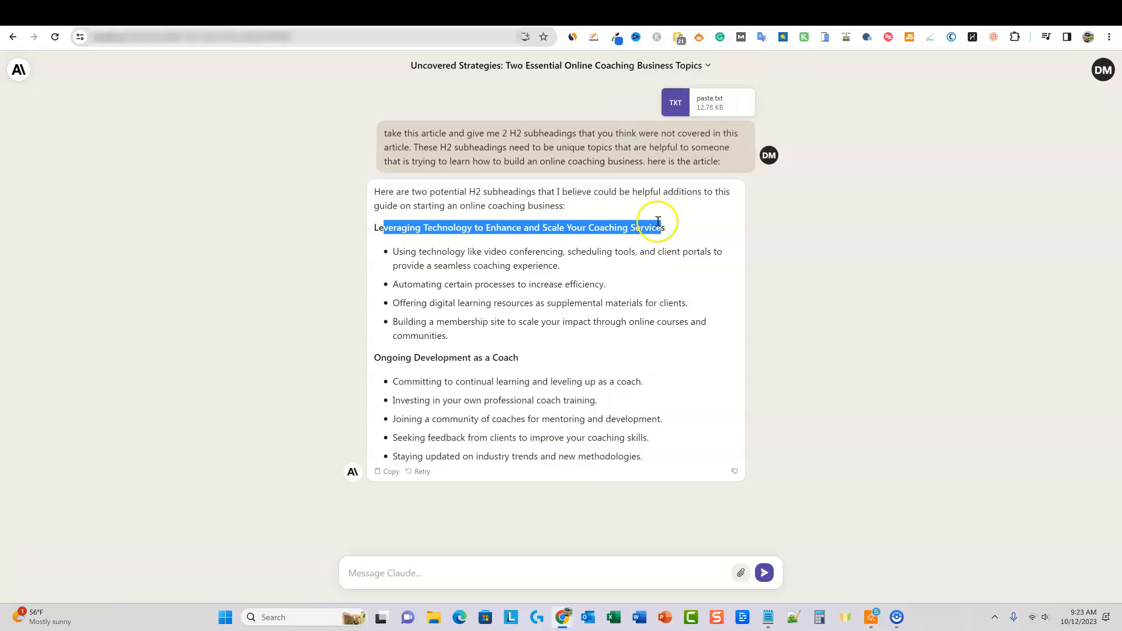
pyautogui.click(584, 17)
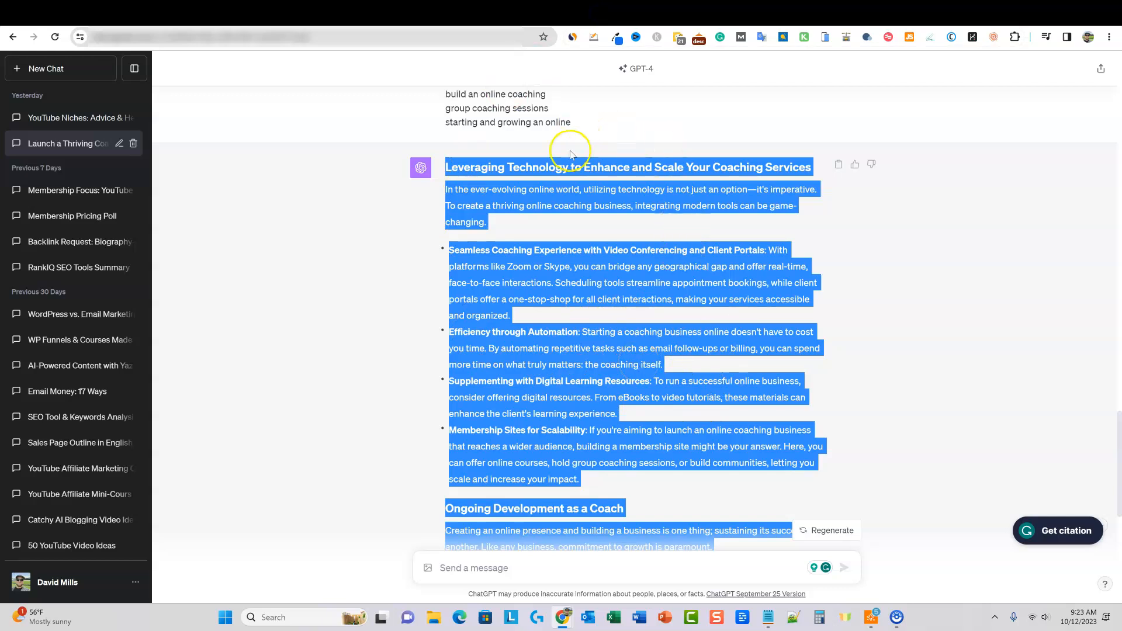
pyautogui.scroll(4, 547, 314)
pyautogui.scroll(-2, 643, 104)
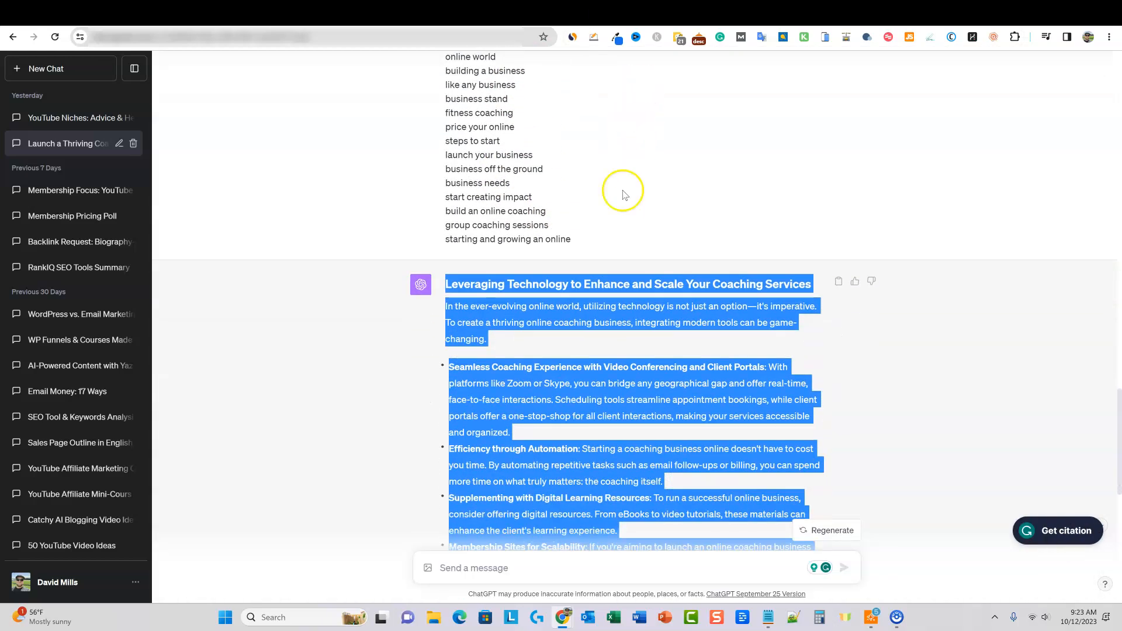
pyautogui.scroll(4, 614, 231)
pyautogui.scroll(-1, 614, 237)
pyautogui.scroll(-5, 613, 238)
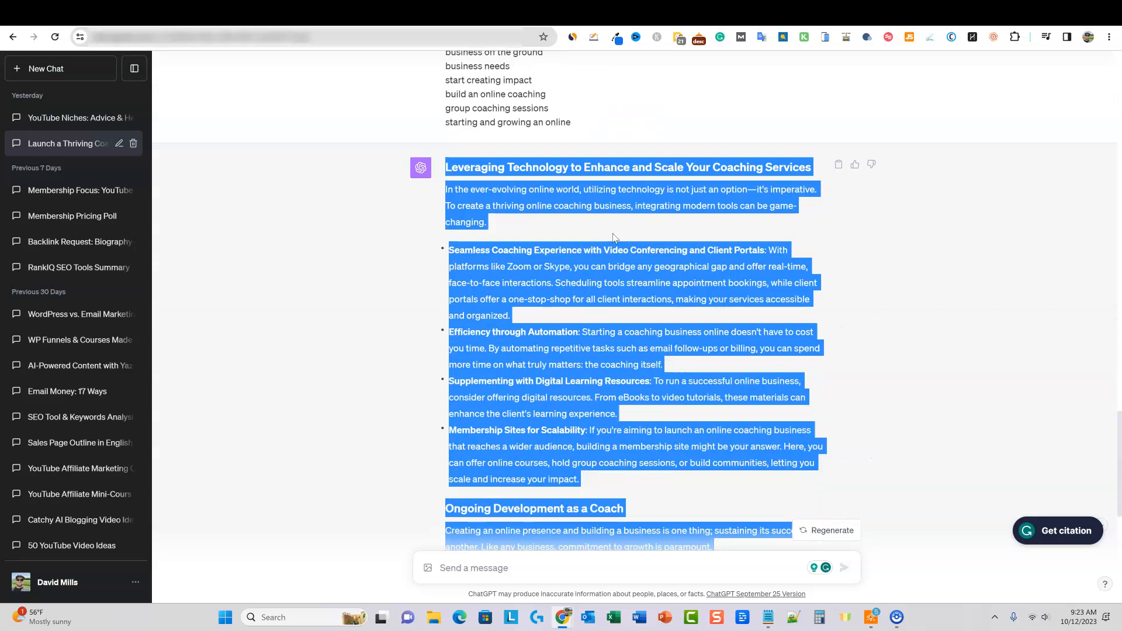
# Return to NeuronWriter and paste the copied ChatGPT sections below the closing paragraph of "Acquiring Clients"
pyautogui.click(635, 18)
pyautogui.scroll(-1, 263, 461)
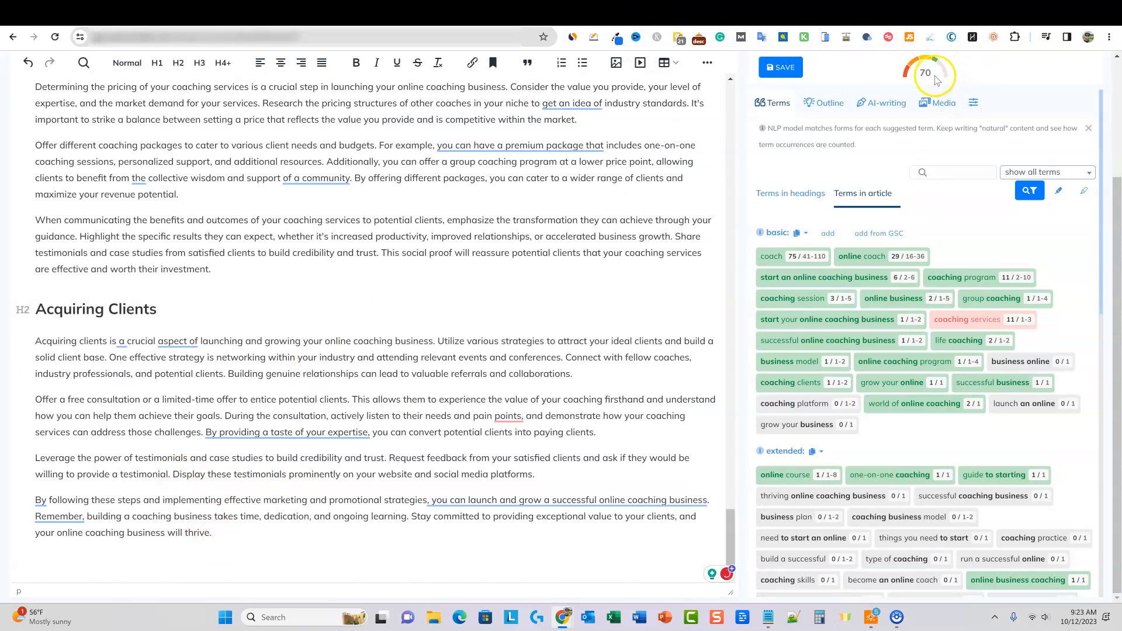
pyautogui.click(99, 552)
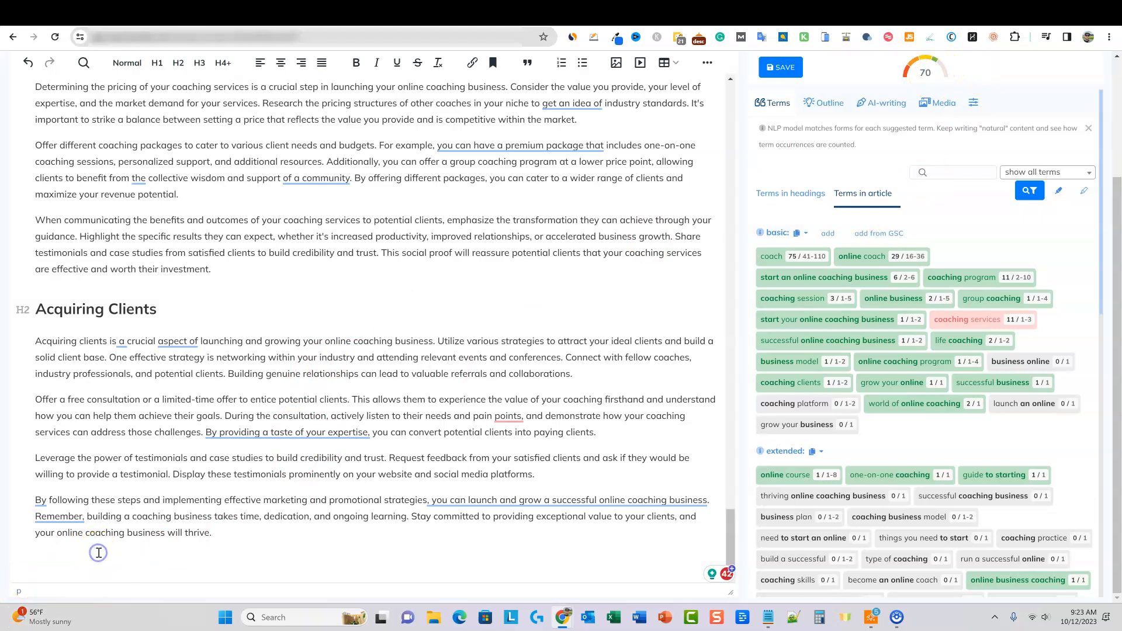
pyautogui.hotkey('ctrl', 'v')
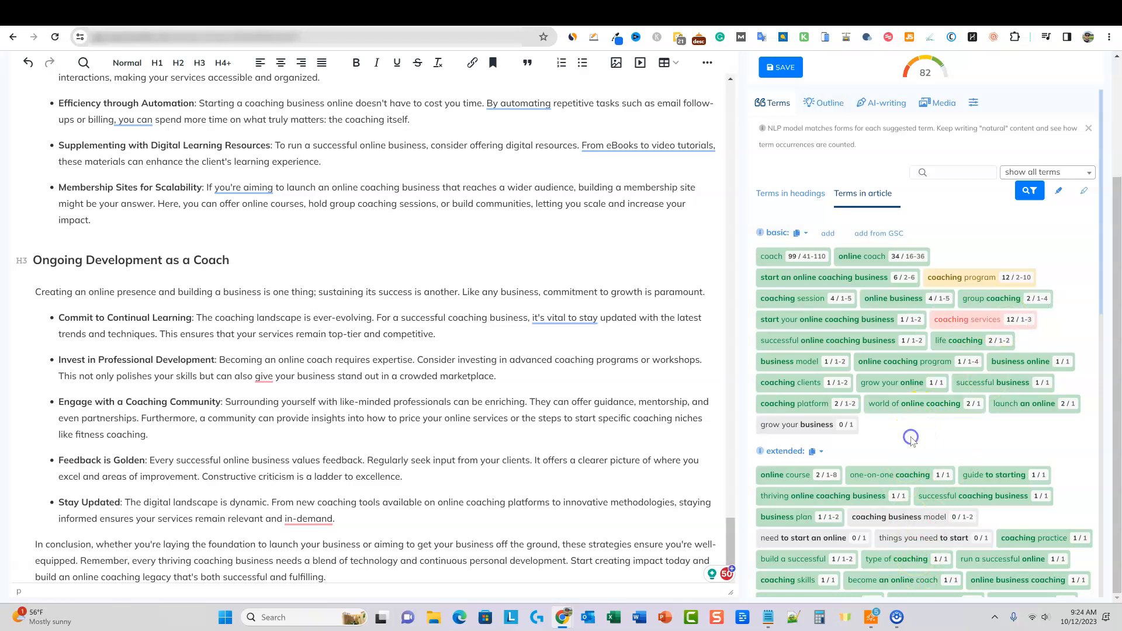
# Examine the content score and the usage of the basic and extended terms for the extended article, and return to its beginning
pyautogui.scroll(1, 904, 447)
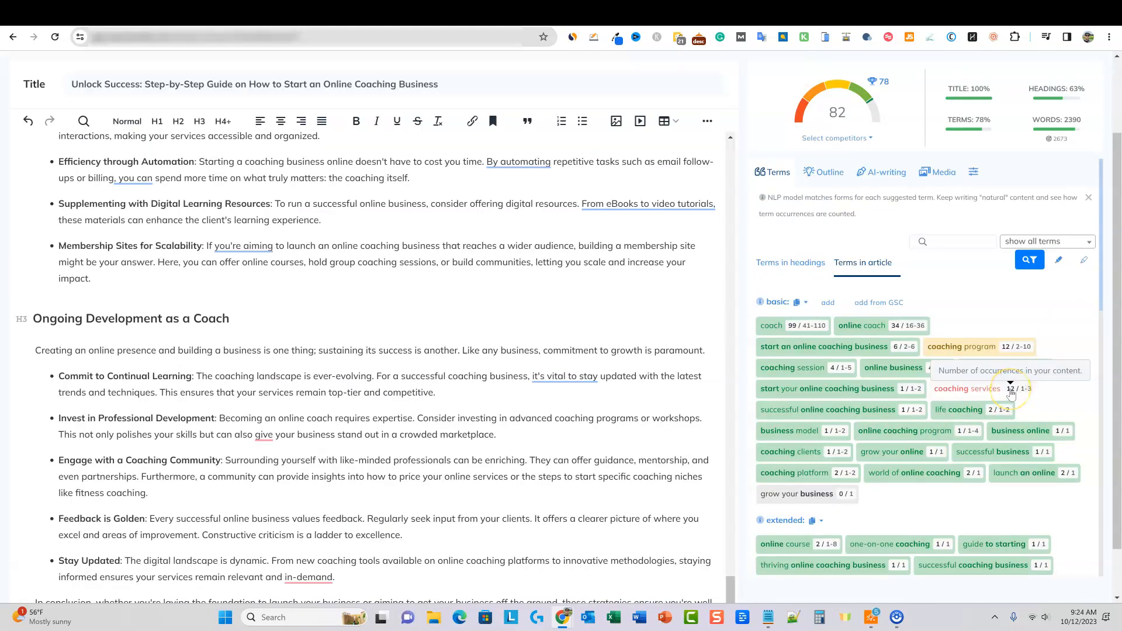
pyautogui.scroll(-10, 981, 501)
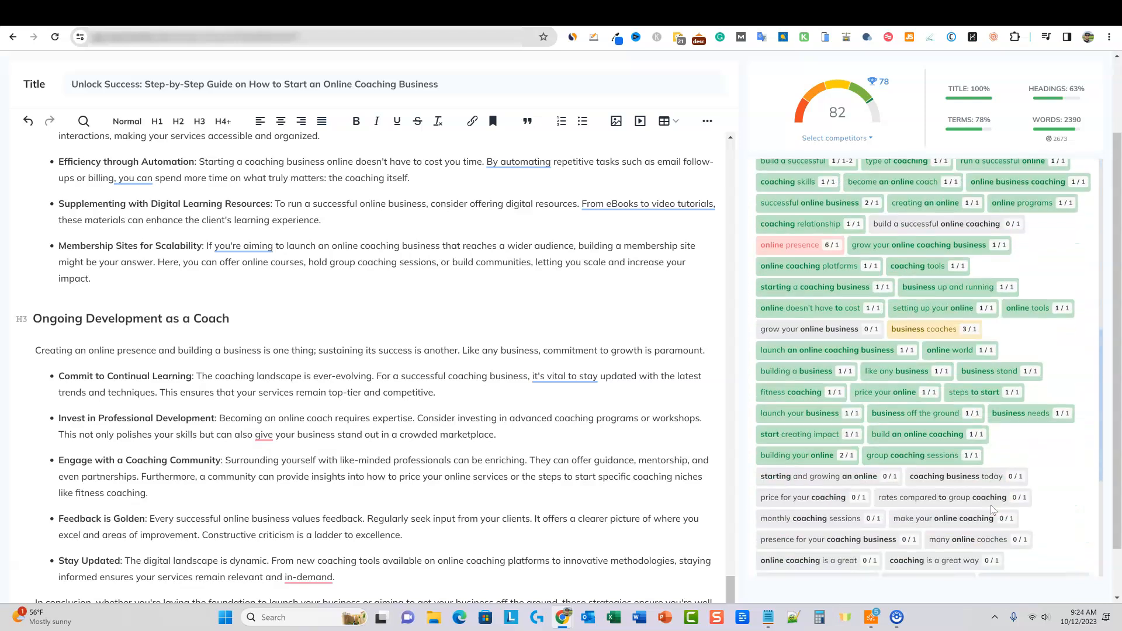
pyautogui.scroll(10, 958, 515)
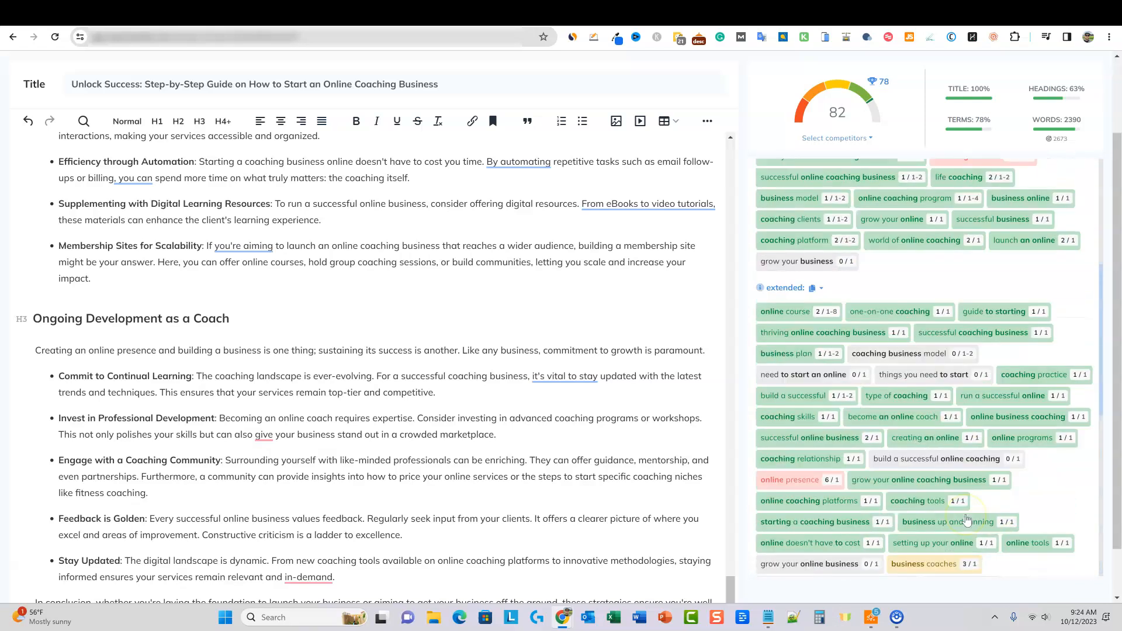
pyautogui.scroll(-1, 935, 286)
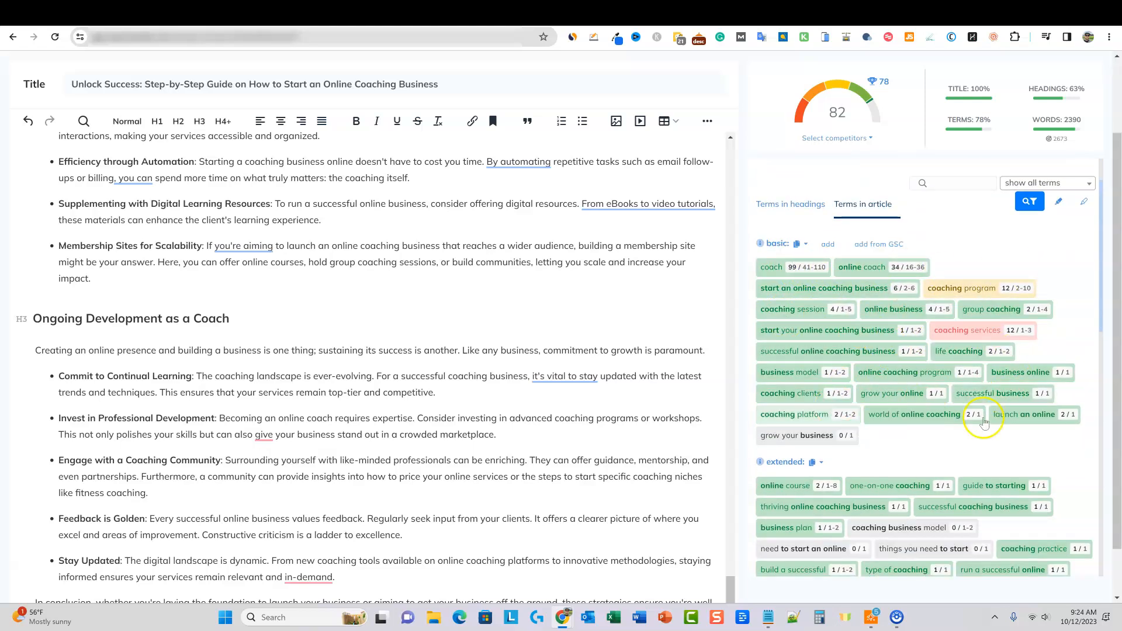
pyautogui.scroll(-1, 990, 470)
pyautogui.scroll(-3, 990, 471)
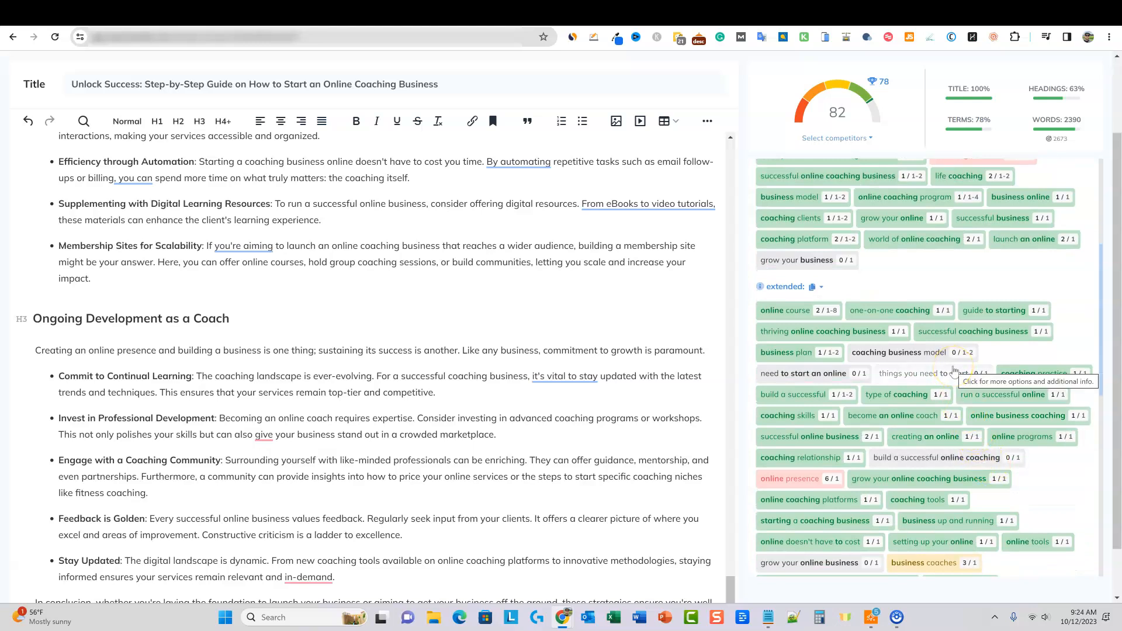
pyautogui.scroll(-10, 954, 369)
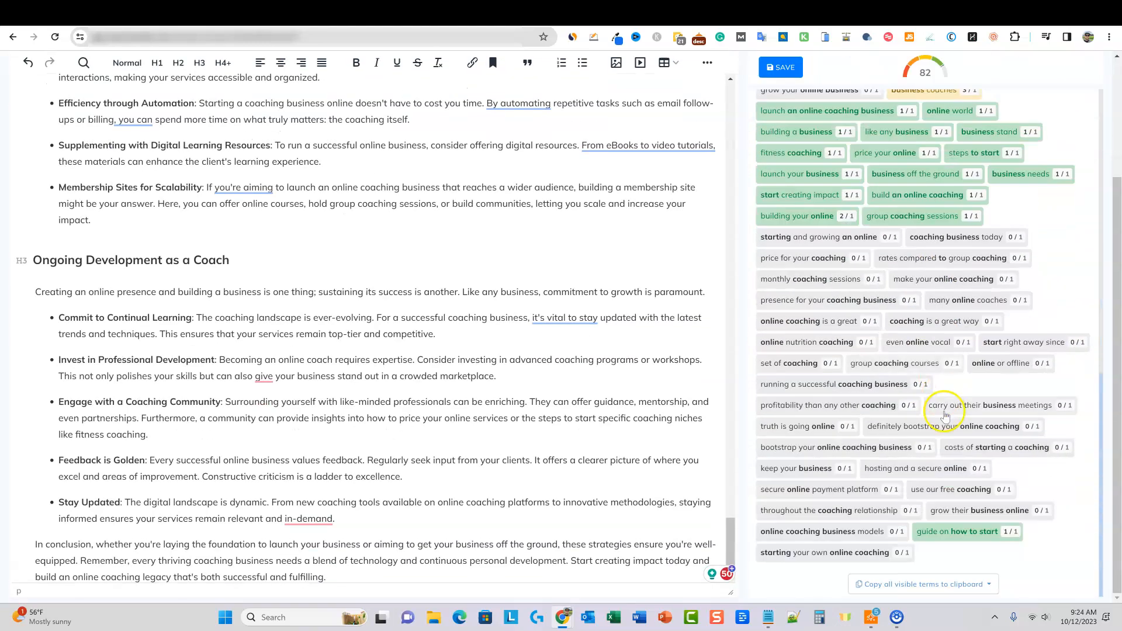
pyautogui.scroll(15, 945, 415)
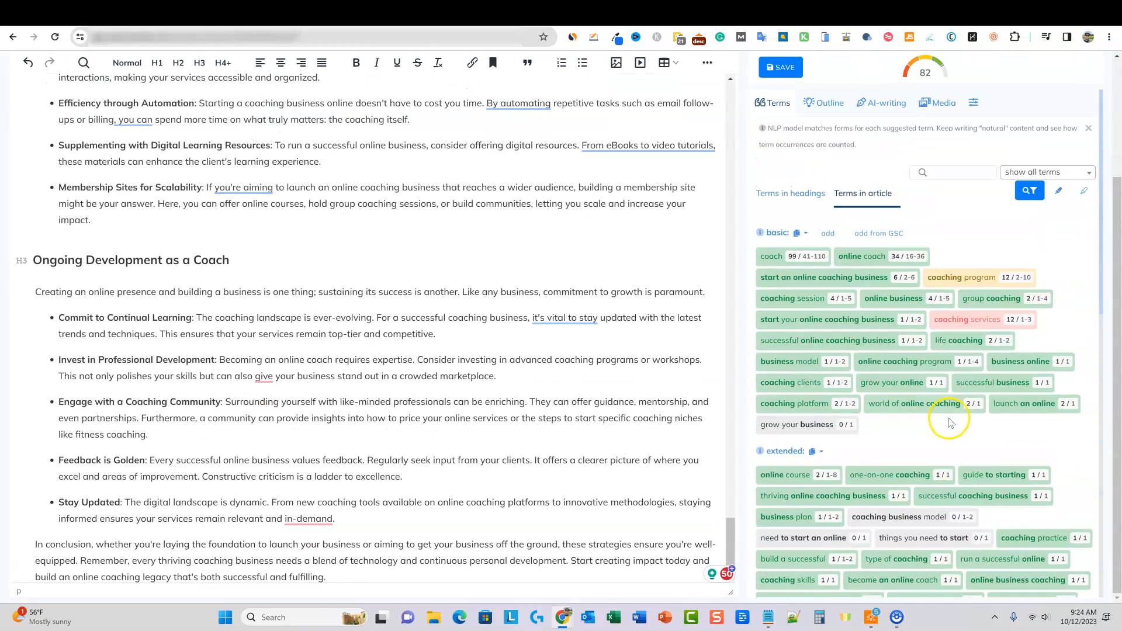
pyautogui.scroll(3, 949, 422)
pyautogui.scroll(20, 600, 405)
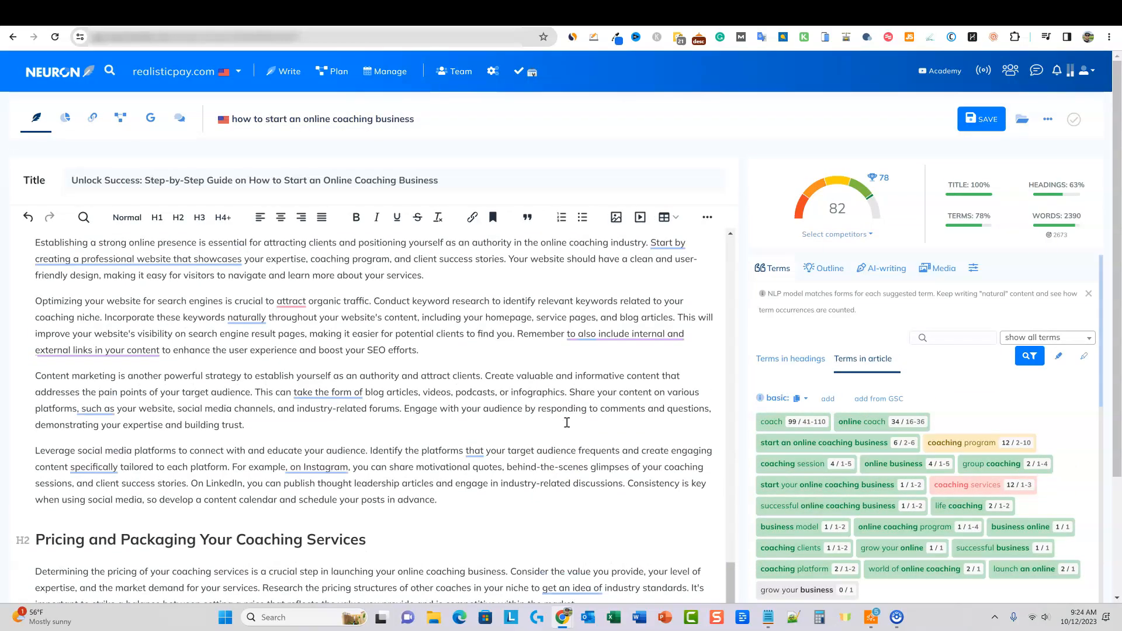
pyautogui.scroll(10, 567, 421)
pyautogui.moveTo(737, 529); pyautogui.dragTo(733, 250)
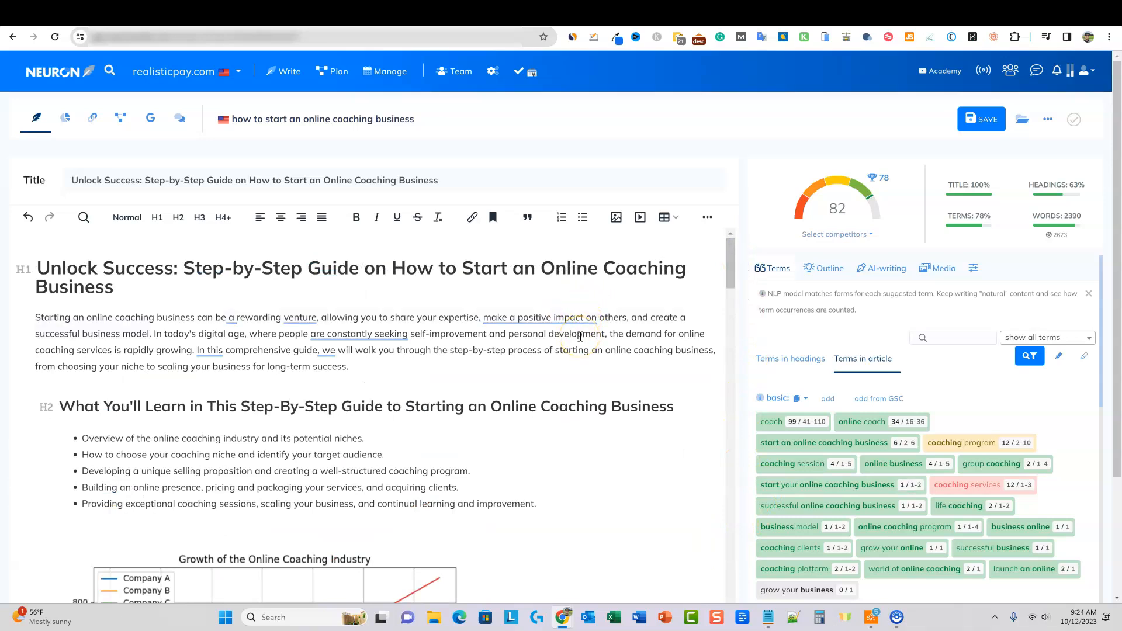
# Switch to Article Fiesta and review the coaching article's title, image, keyword, tags, meta description and table of contents
pyautogui.click(538, 14)
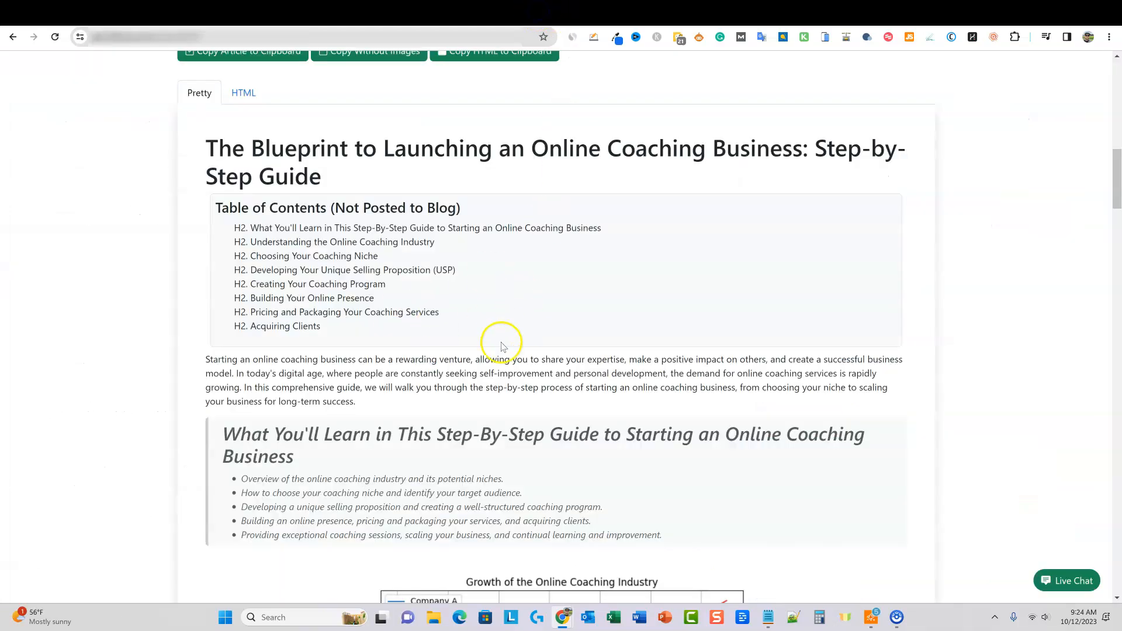
pyautogui.scroll(15, 614, 428)
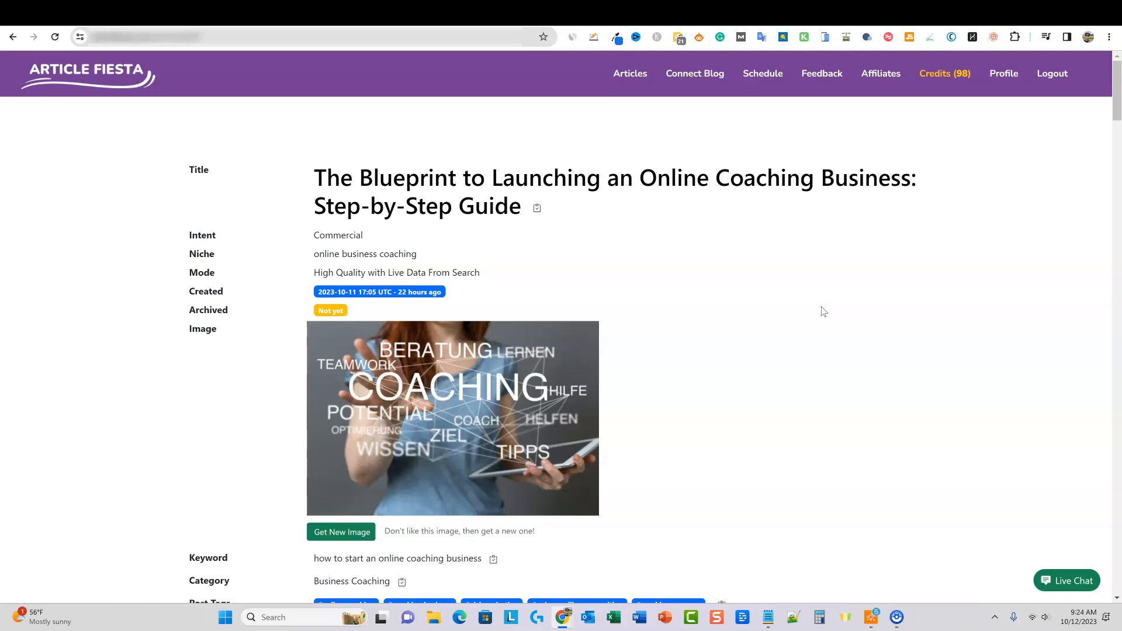
pyautogui.scroll(-4, 808, 312)
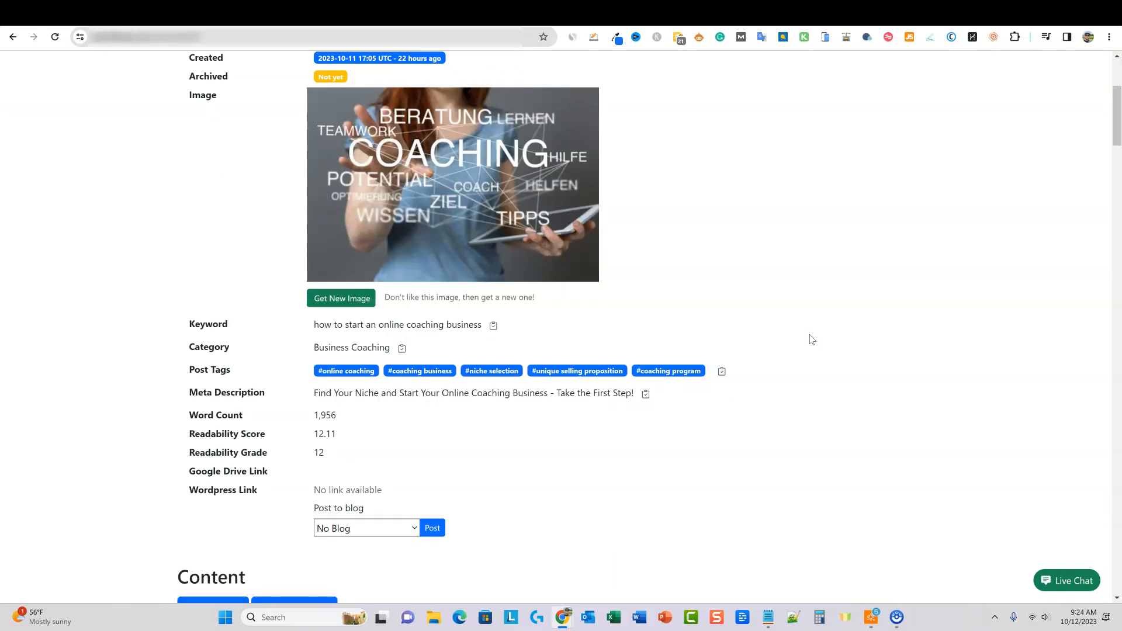
pyautogui.scroll(-3, 810, 338)
pyautogui.scroll(6, 531, 193)
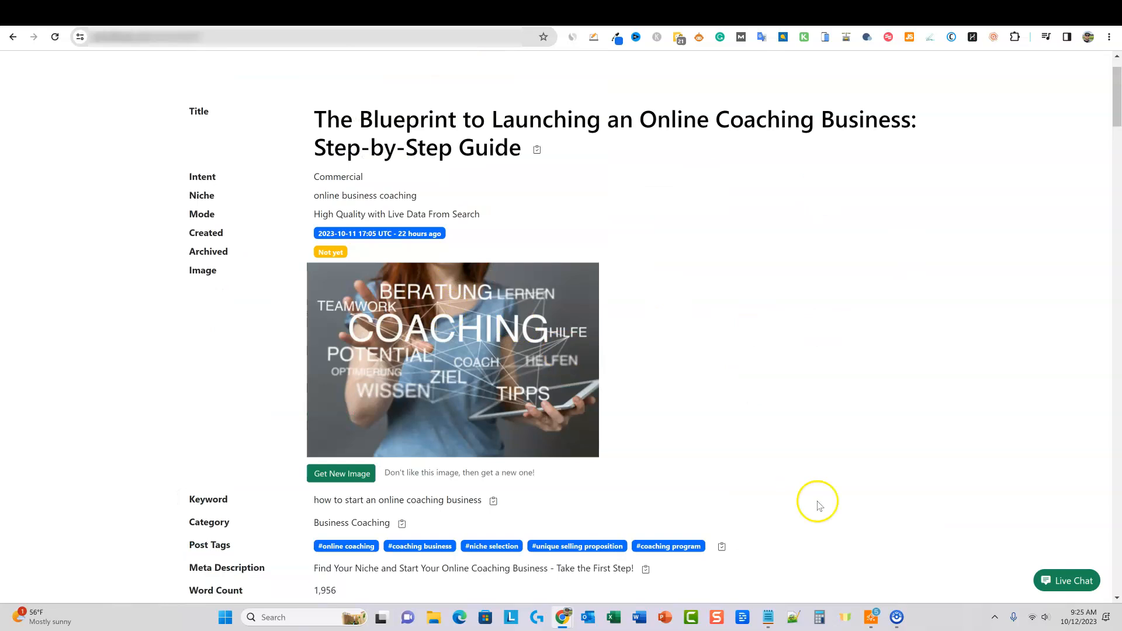
pyautogui.scroll(-13, 818, 506)
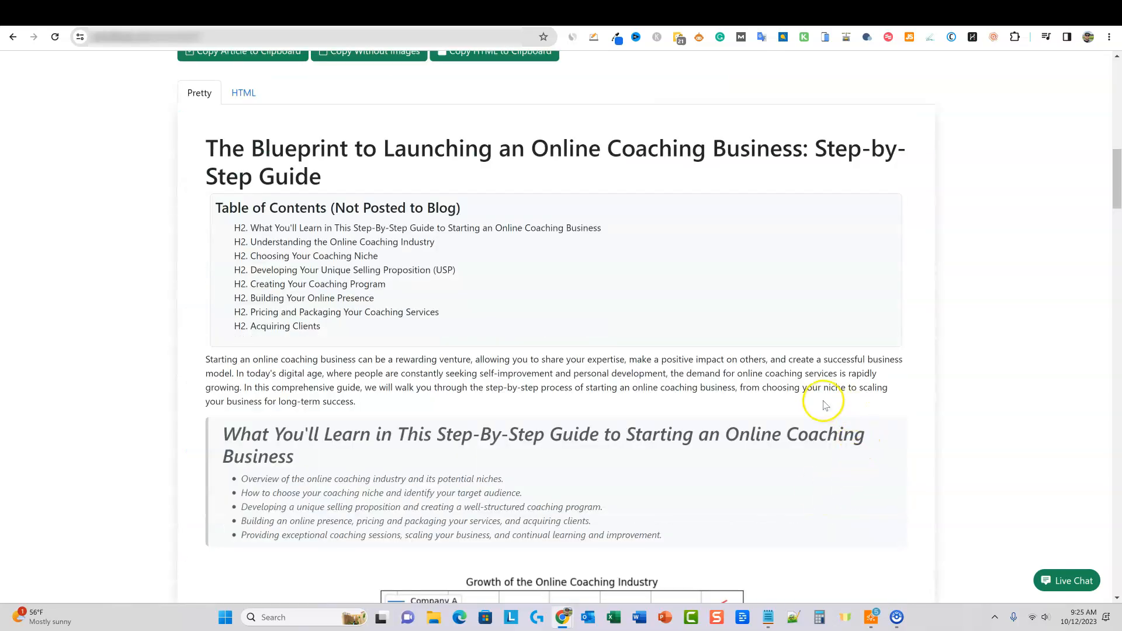
# Examine the generated article's growth chart, USP comparison chart, images and section table in Article Fiesta
pyautogui.scroll(-6, 822, 403)
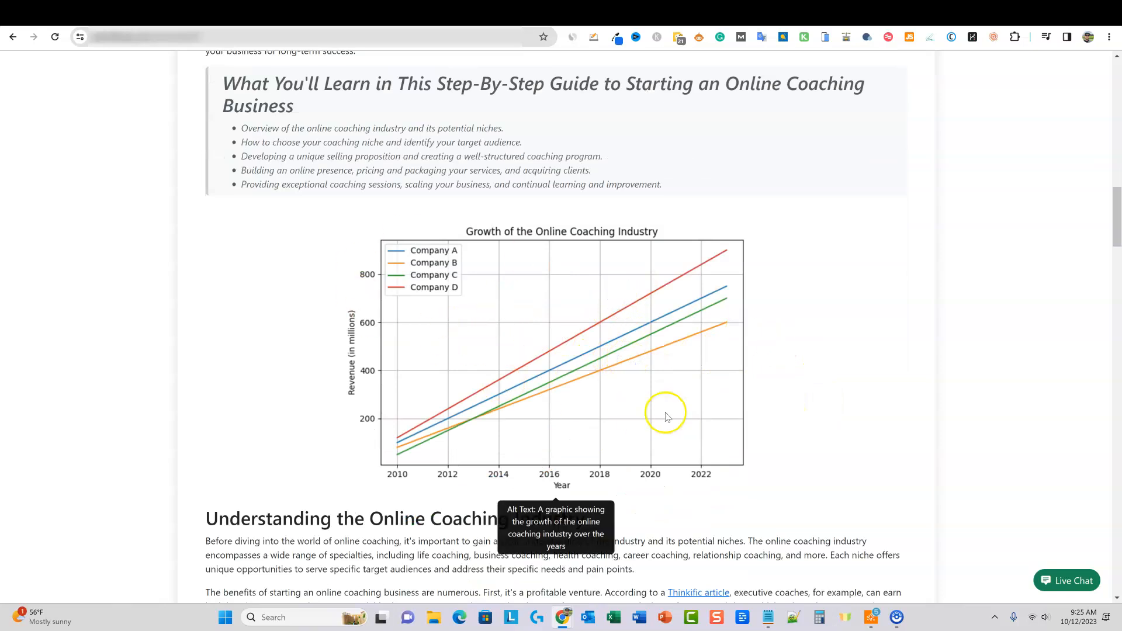
pyautogui.scroll(-7, 672, 416)
pyautogui.scroll(-12, 676, 420)
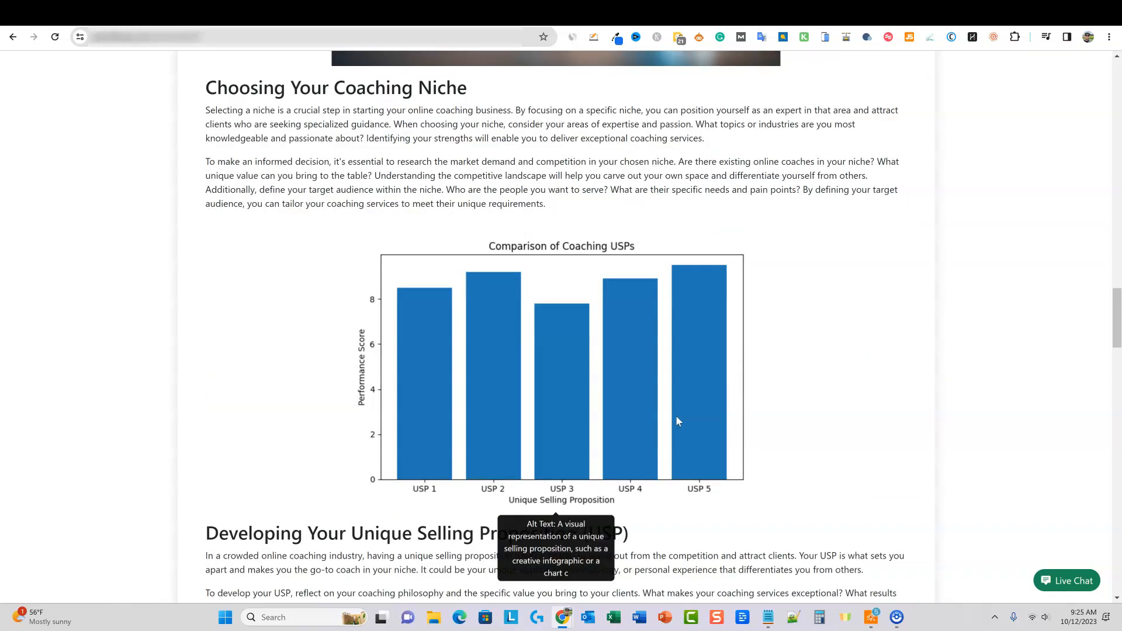
pyautogui.scroll(-2, 677, 421)
pyautogui.scroll(1, 678, 420)
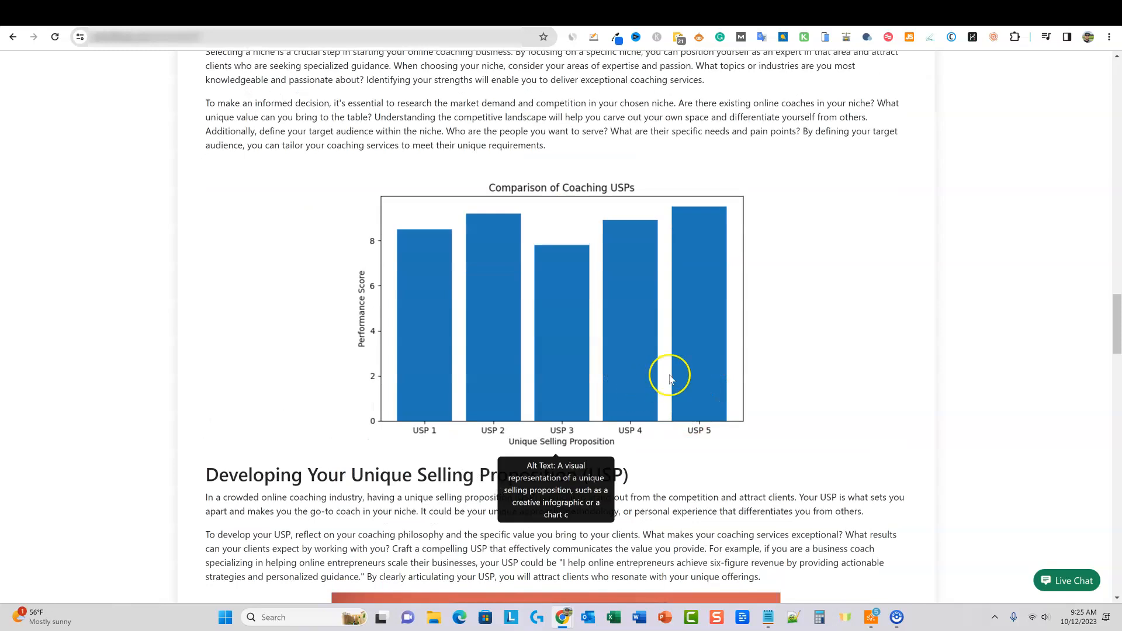
pyautogui.scroll(1, 701, 355)
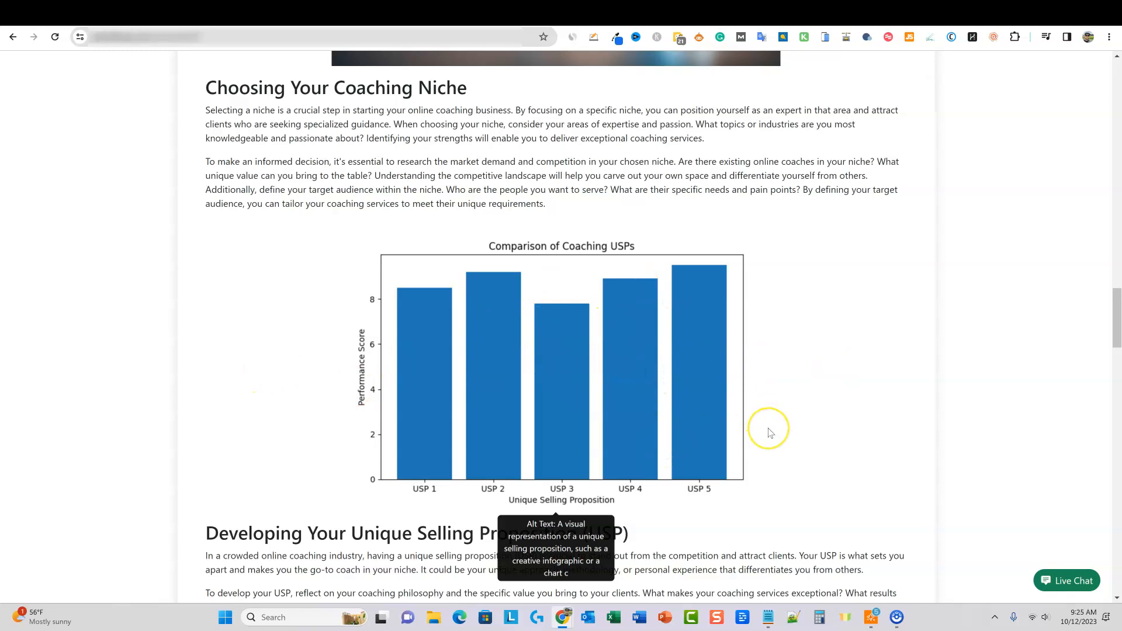
pyautogui.scroll(-7, 767, 429)
pyautogui.scroll(-9, 767, 430)
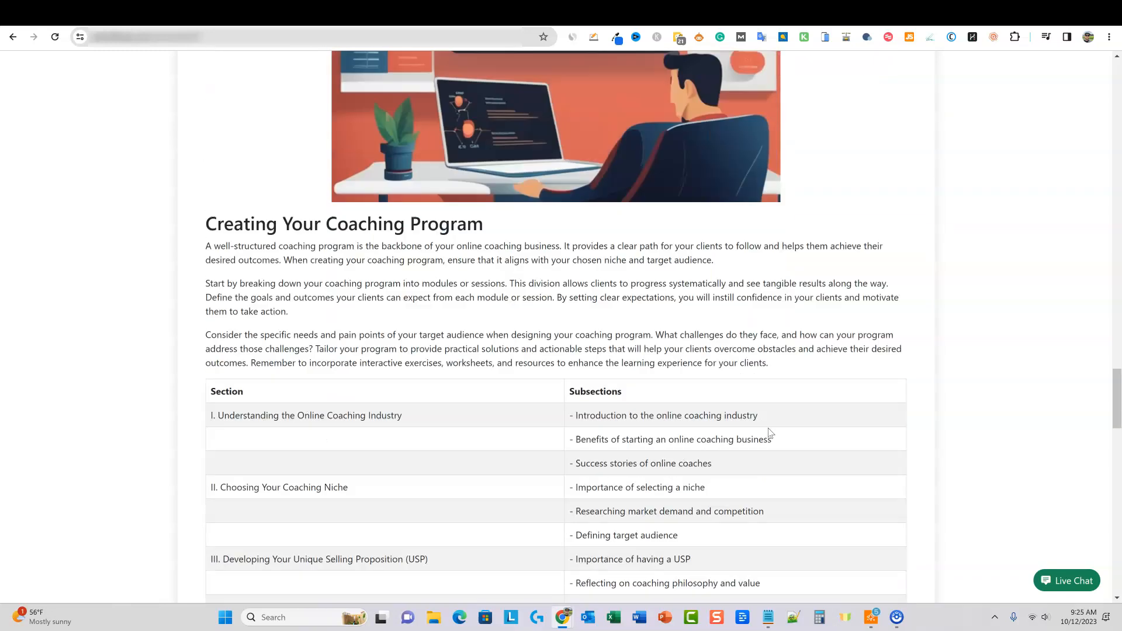
pyautogui.scroll(20, 765, 444)
pyautogui.scroll(-10, 764, 452)
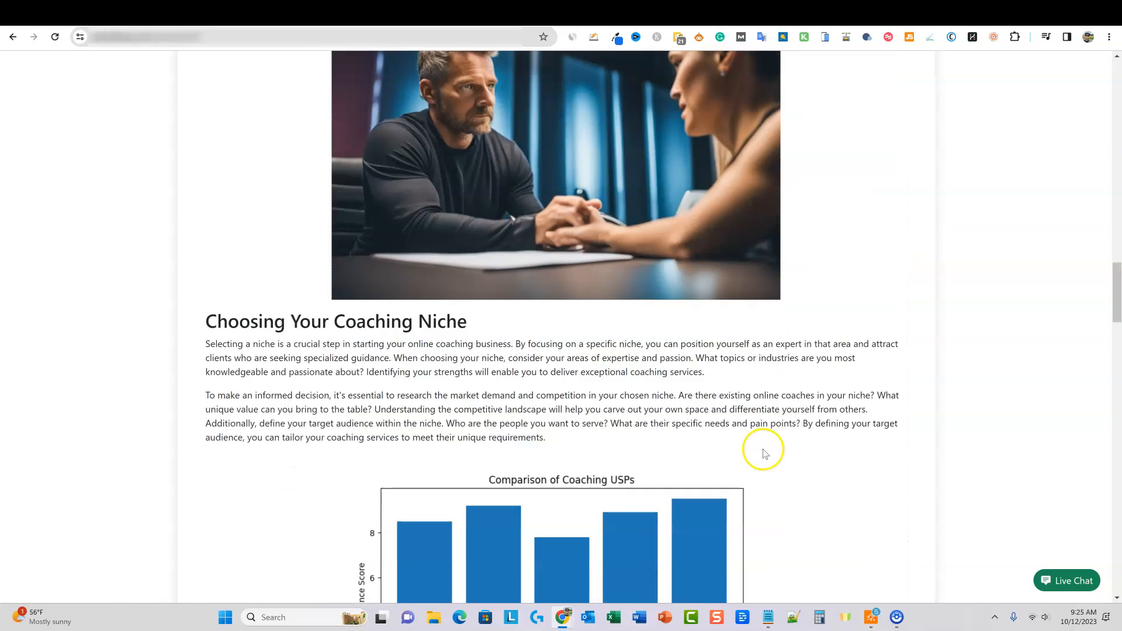
pyautogui.scroll(1, 762, 458)
pyautogui.scroll(-10, 760, 456)
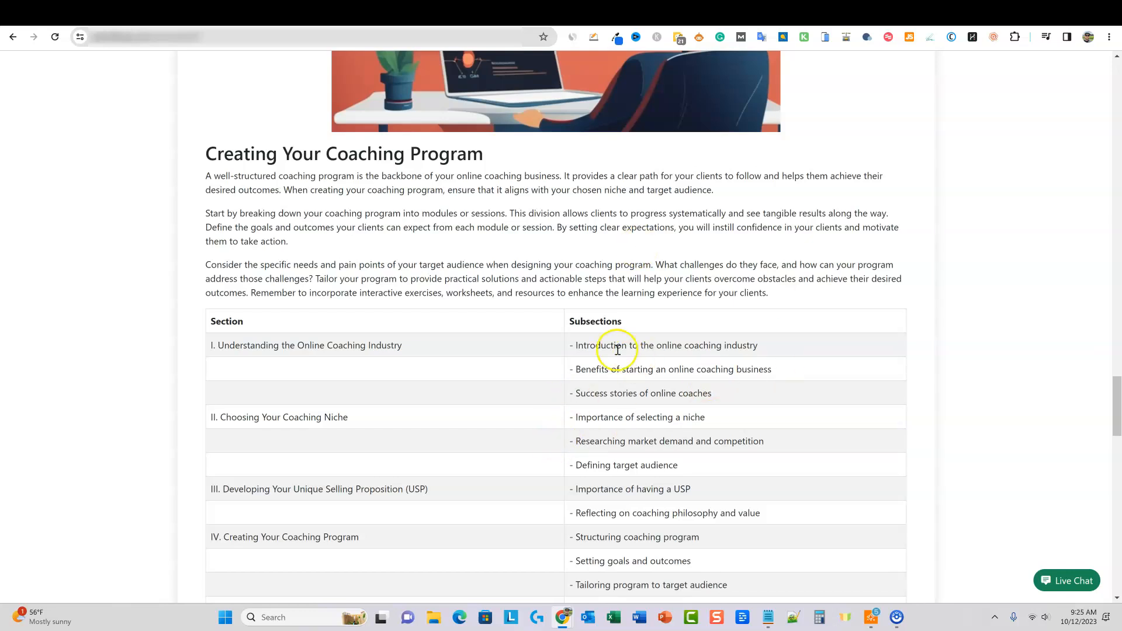
# Look back over the generated article from "Creating Your Coaching Program" up to its title and details
pyautogui.scroll(15, 637, 369)
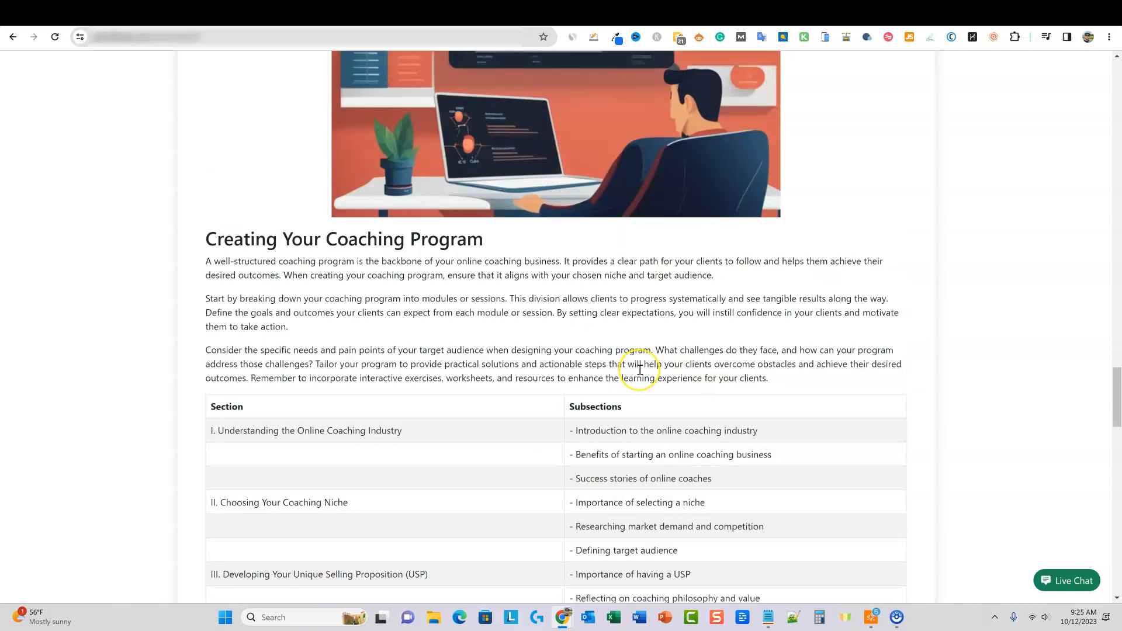
pyautogui.scroll(15, 639, 369)
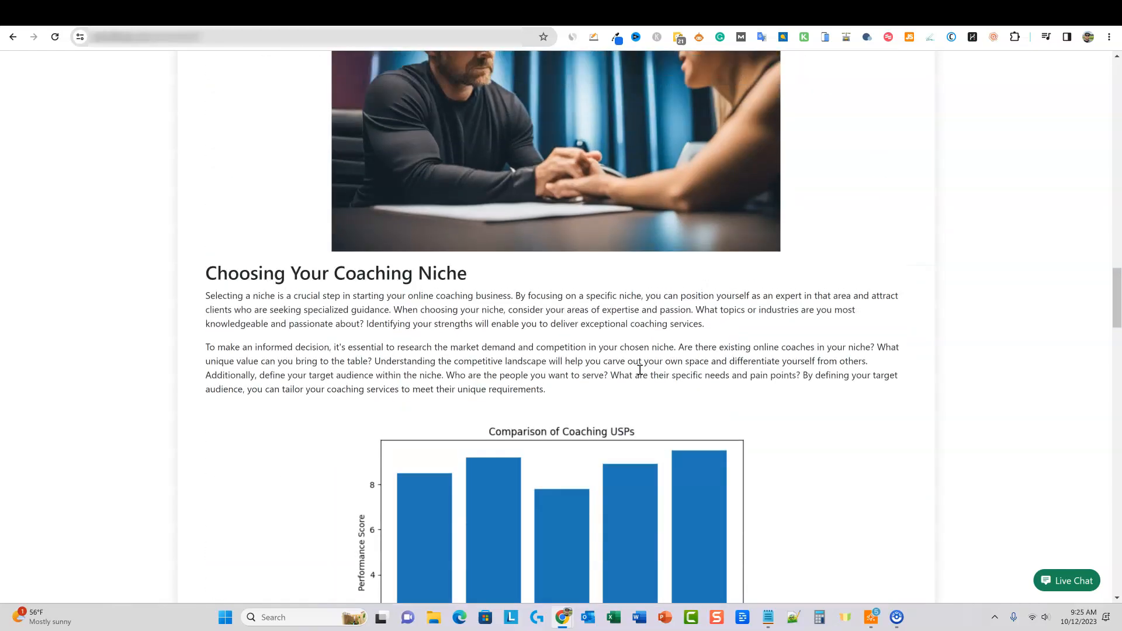
pyautogui.scroll(9, 640, 370)
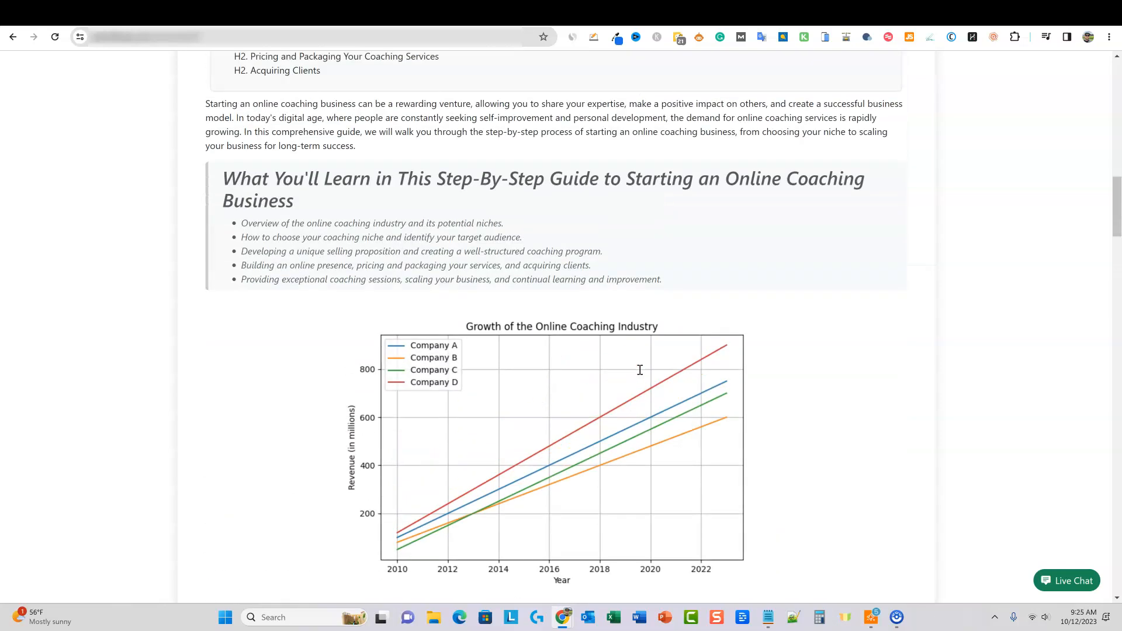
pyautogui.scroll(6, 681, 392)
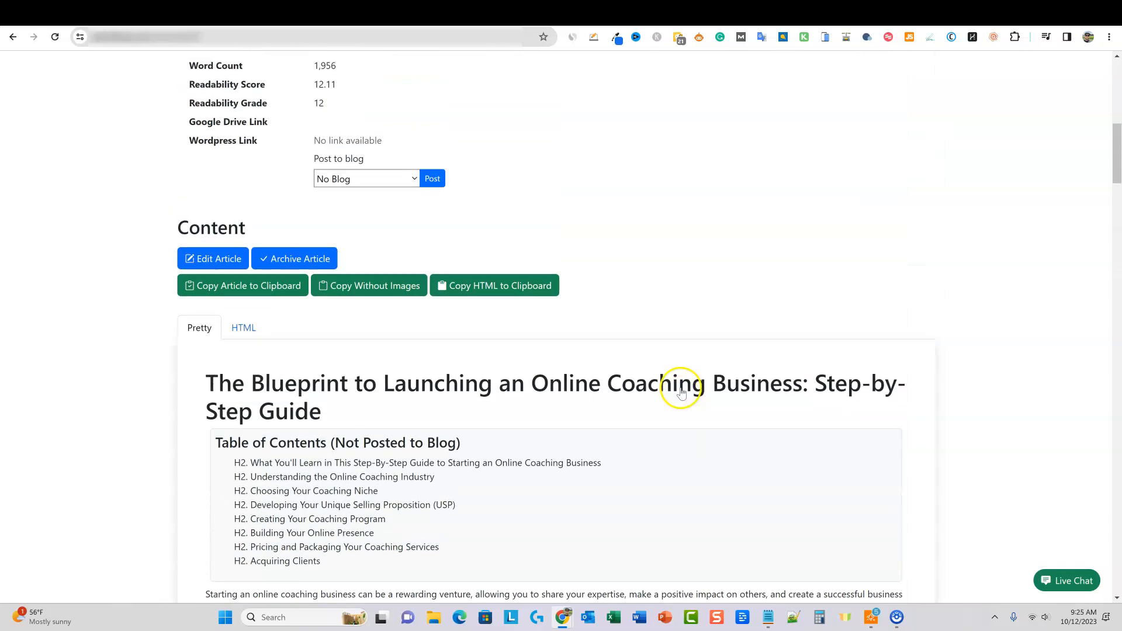
pyautogui.scroll(5, 708, 432)
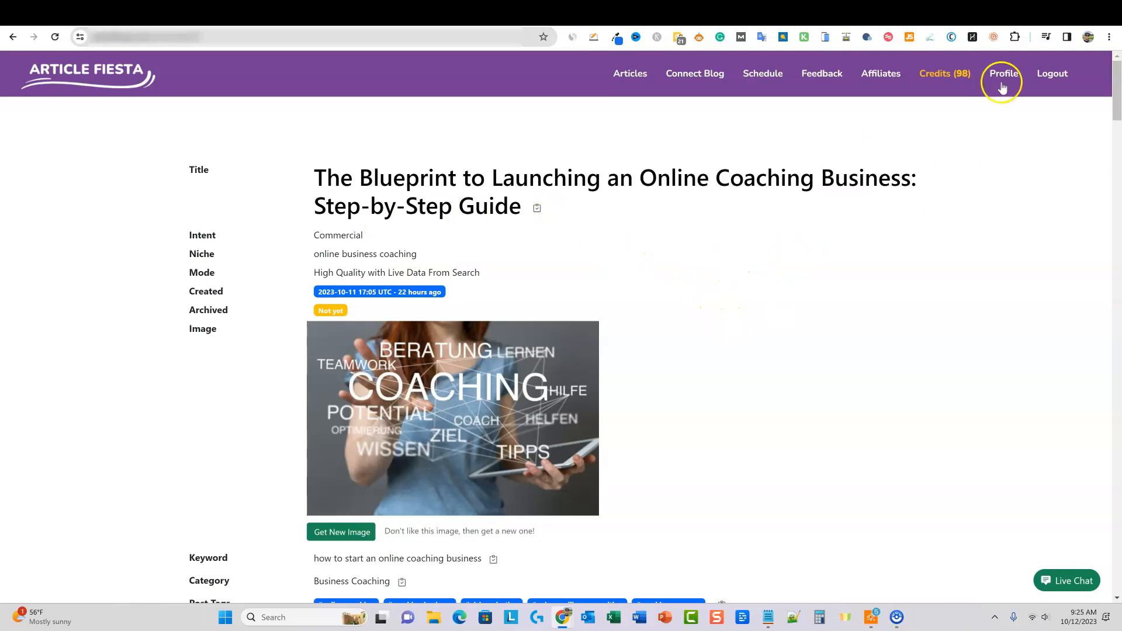
# Switch to Omega and view the list of link campaigns
pyautogui.click(979, 20)
pyautogui.scroll(-1, 565, 383)
pyautogui.scroll(1, 561, 391)
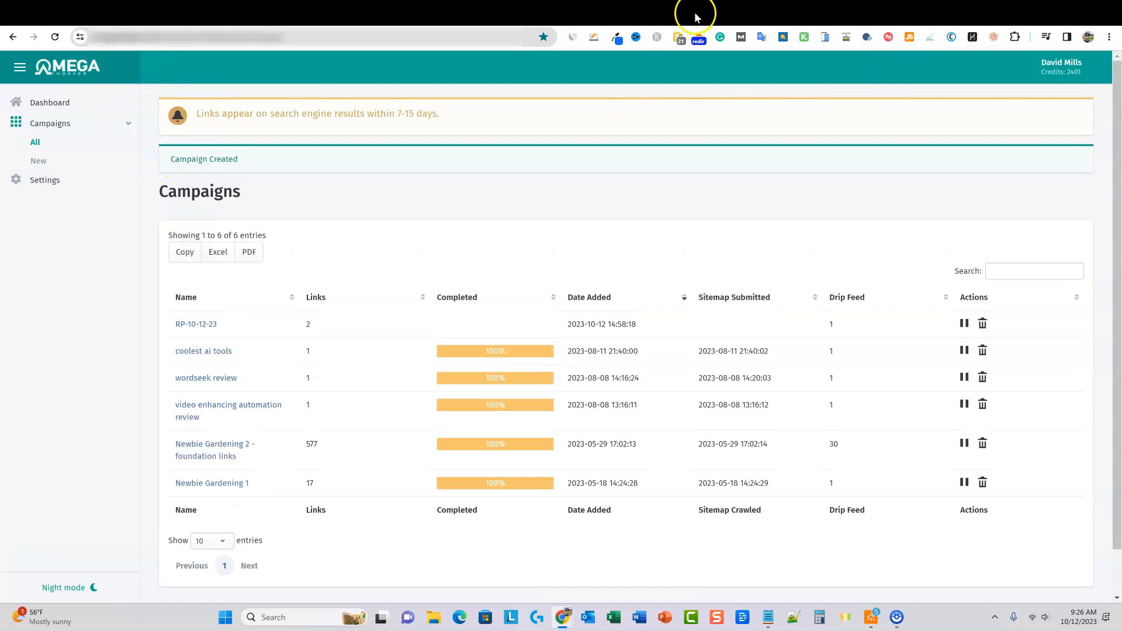
# Switch to NeuronWriter and review the coaching article's content score, basic and extended term usage, and introductory paragraph
pyautogui.click(632, 13)
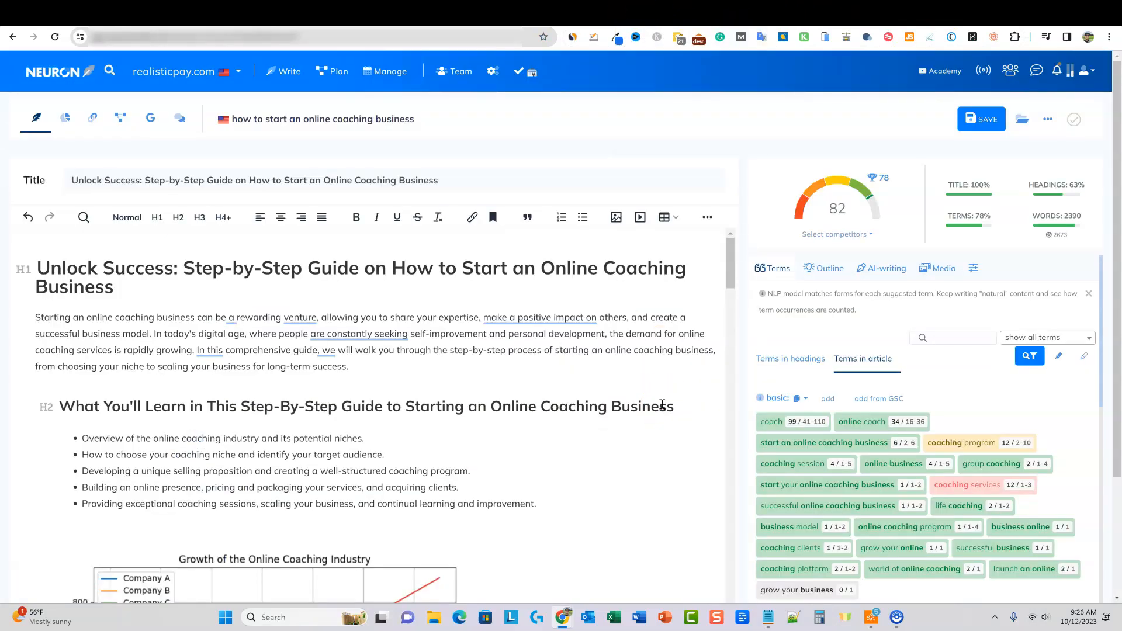
pyautogui.moveTo(733, 271); pyautogui.dragTo(728, 248)
pyautogui.moveTo(732, 264)
pyautogui.mouseDown()
pyautogui.moveTo(745, 359)
pyautogui.moveTo(737, 250)
pyautogui.mouseUp()
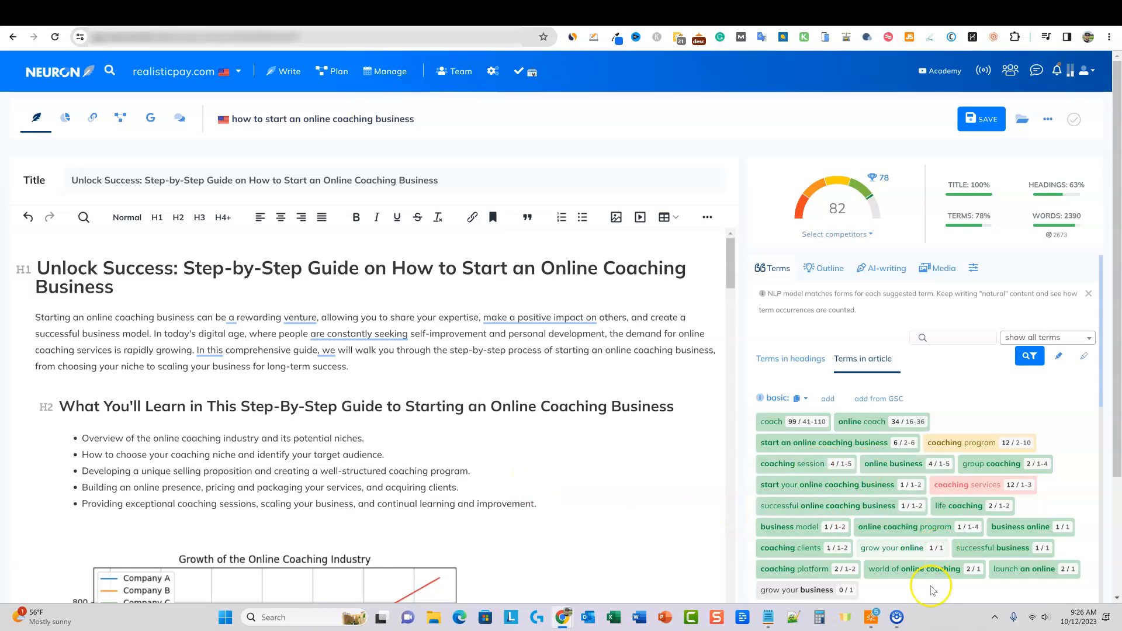
pyautogui.scroll(-2, 915, 500)
pyautogui.scroll(-4, 915, 501)
pyautogui.scroll(7, 857, 259)
pyautogui.scroll(1, 858, 259)
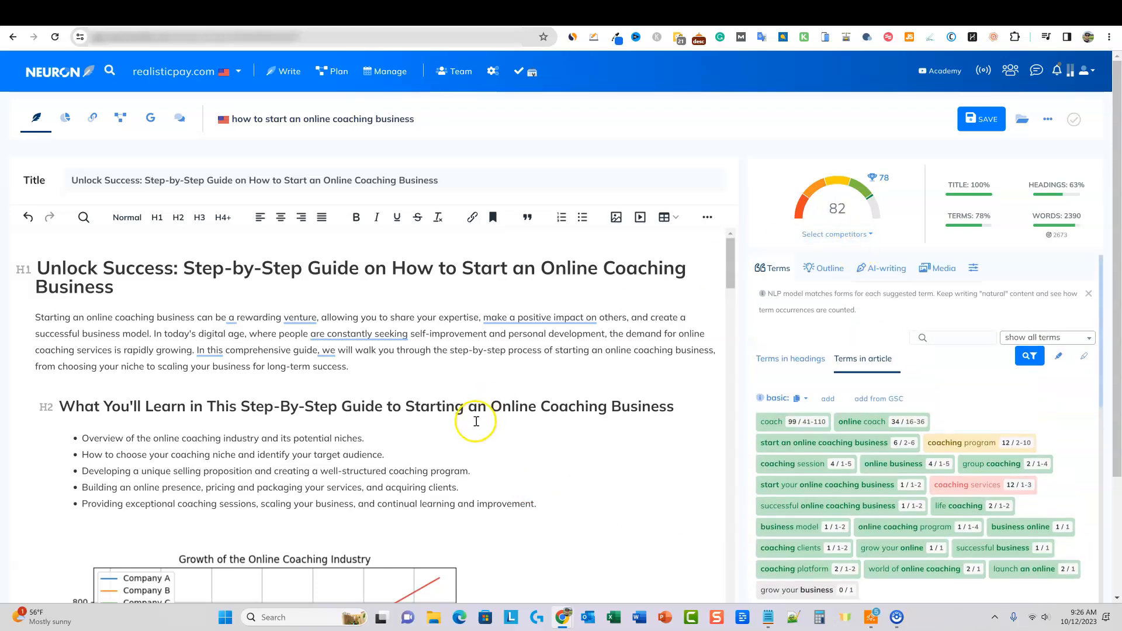
pyautogui.scroll(-3, 964, 419)
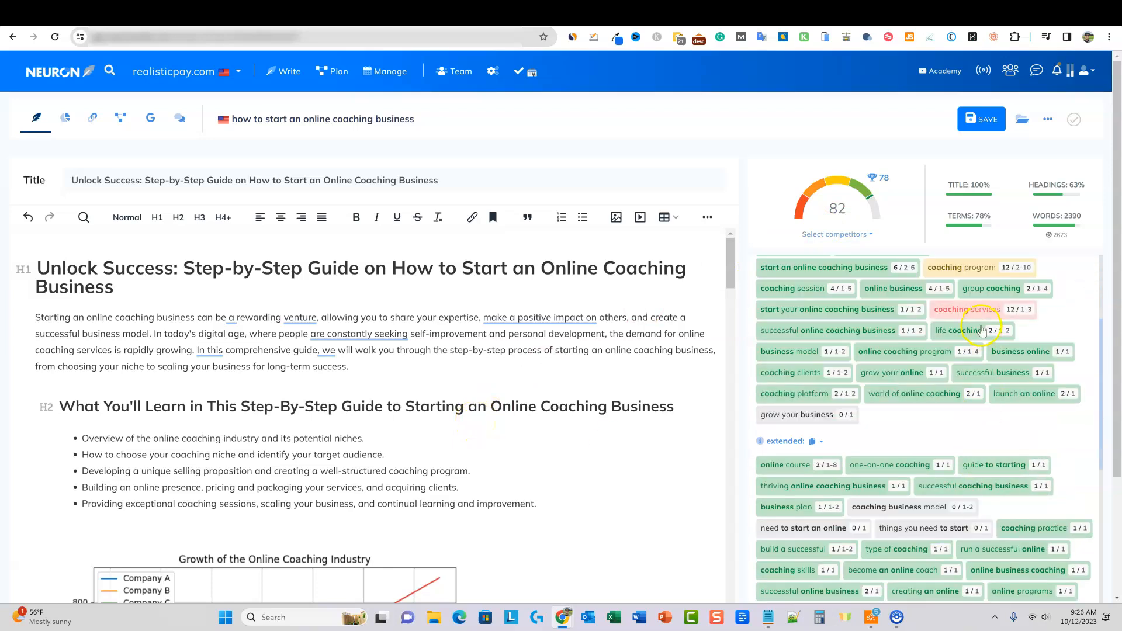
pyautogui.scroll(-5, 970, 422)
pyautogui.scroll(8, 970, 422)
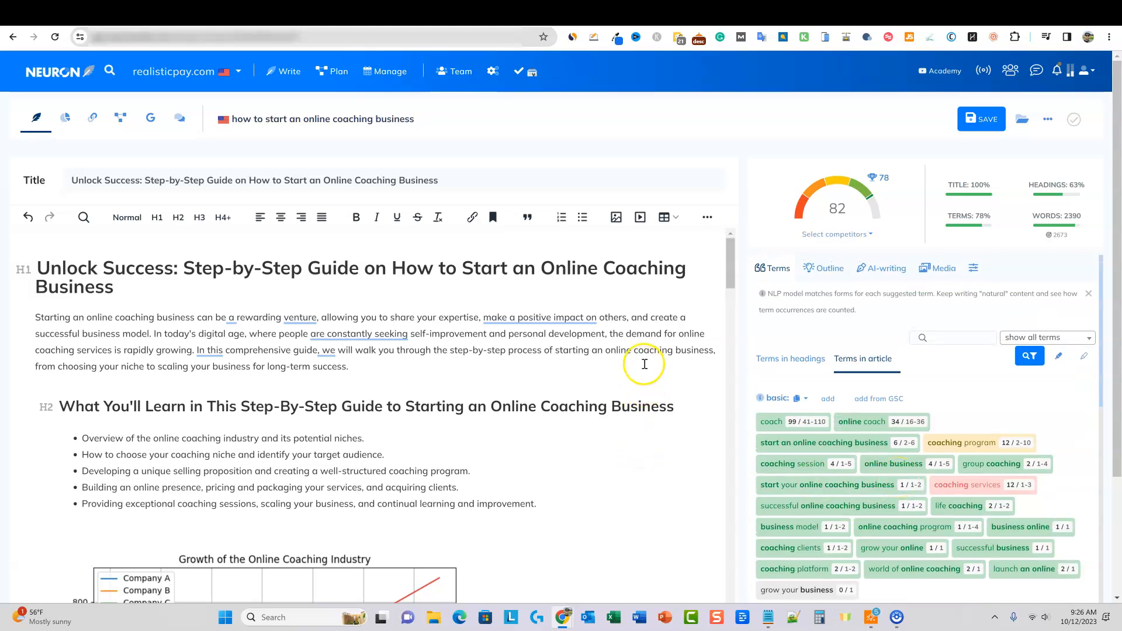
pyautogui.moveTo(363, 366); pyautogui.dragTo(17, 325)
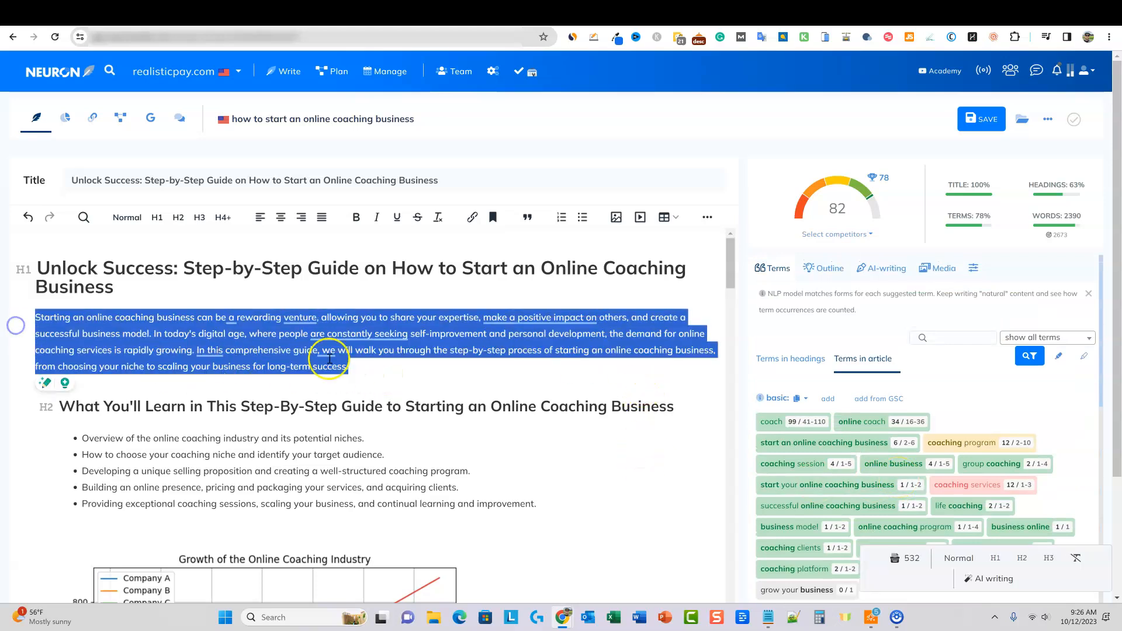
pyautogui.click(365, 366)
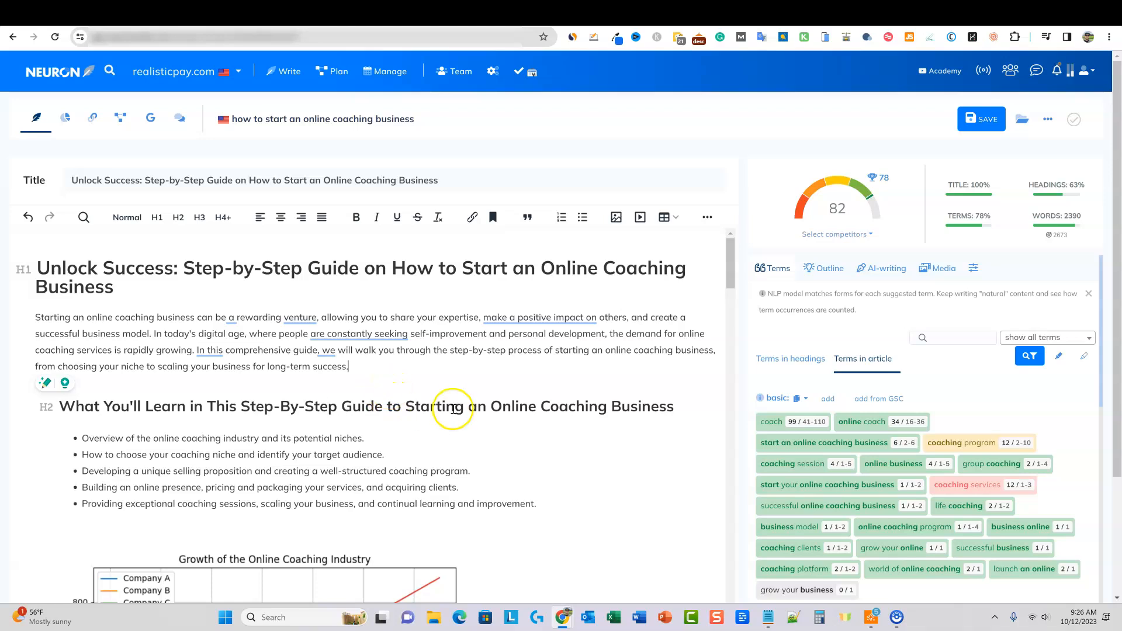
# Switch to Article Fiesta and review the whole coaching article through "Acquiring Clients", along with its title, intent, niche and mode
pyautogui.click(540, 18)
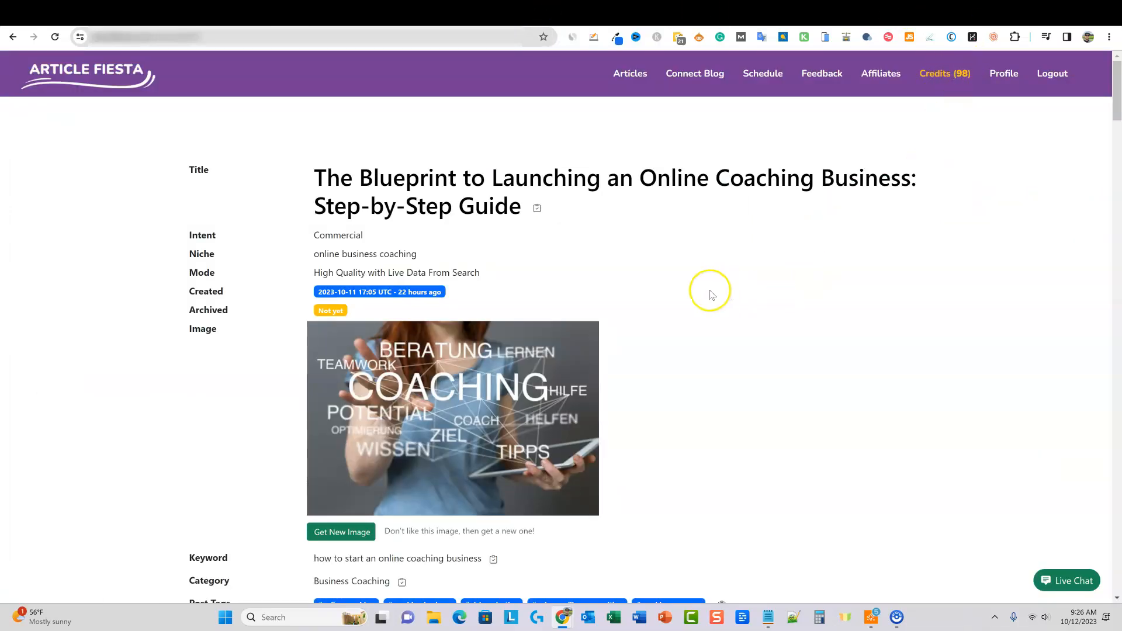
pyautogui.scroll(-18, 711, 294)
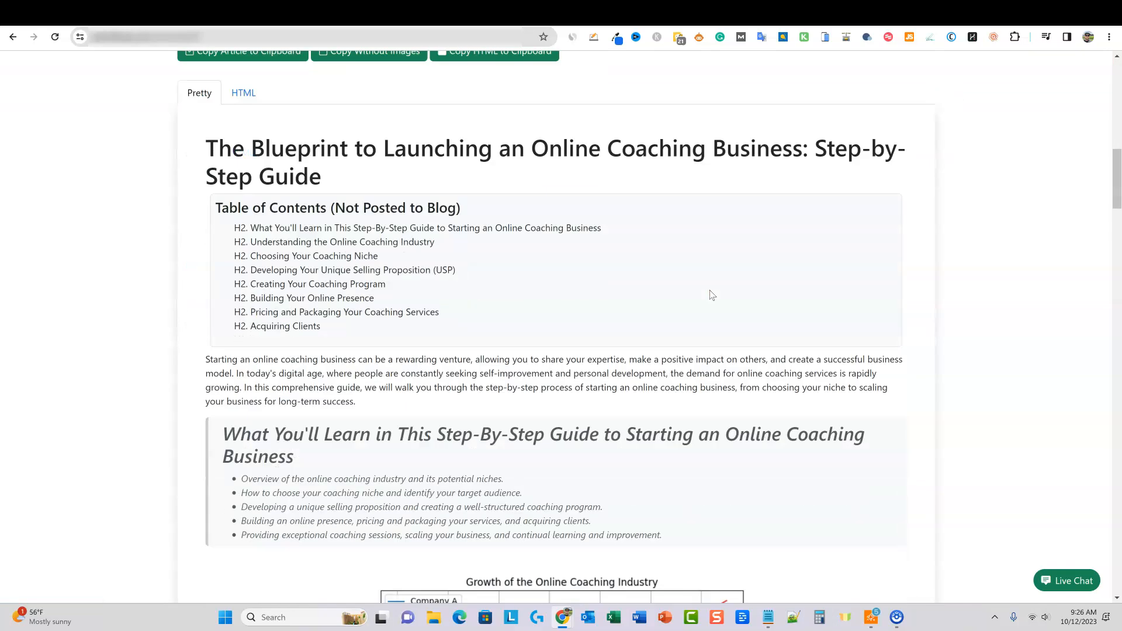
pyautogui.scroll(-12, 711, 294)
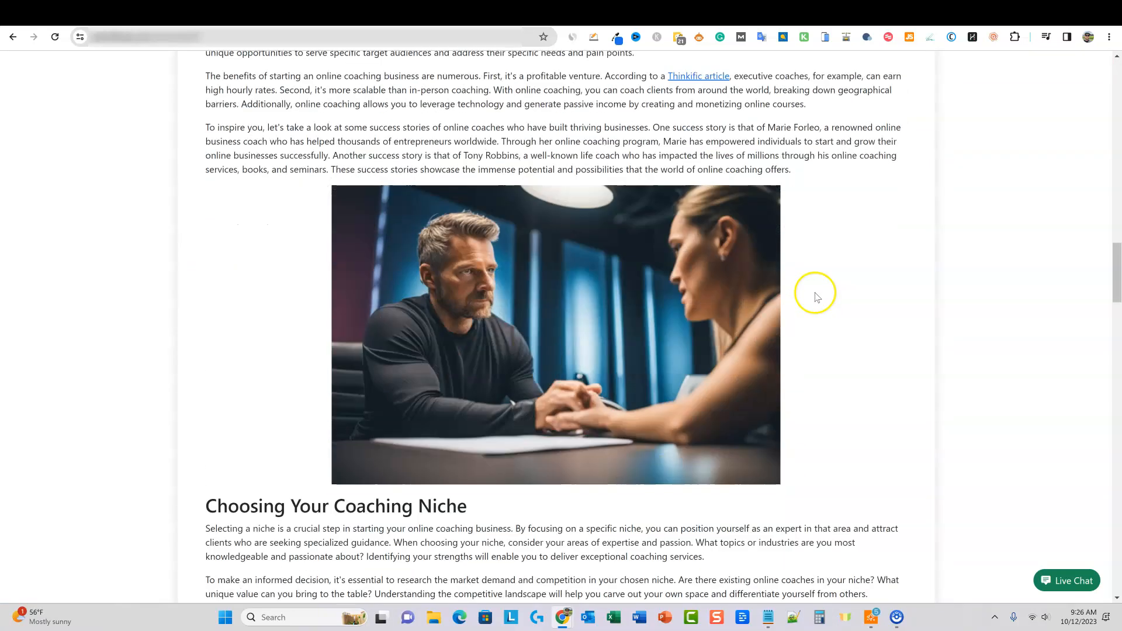
pyautogui.scroll(-15, 848, 306)
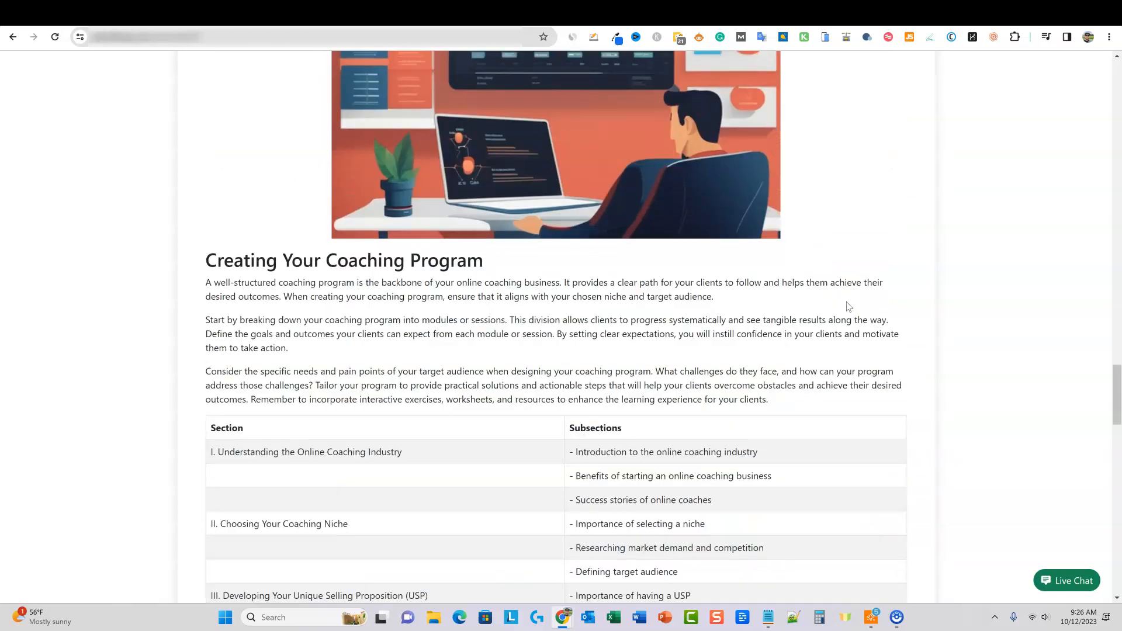
pyautogui.scroll(-20, 848, 306)
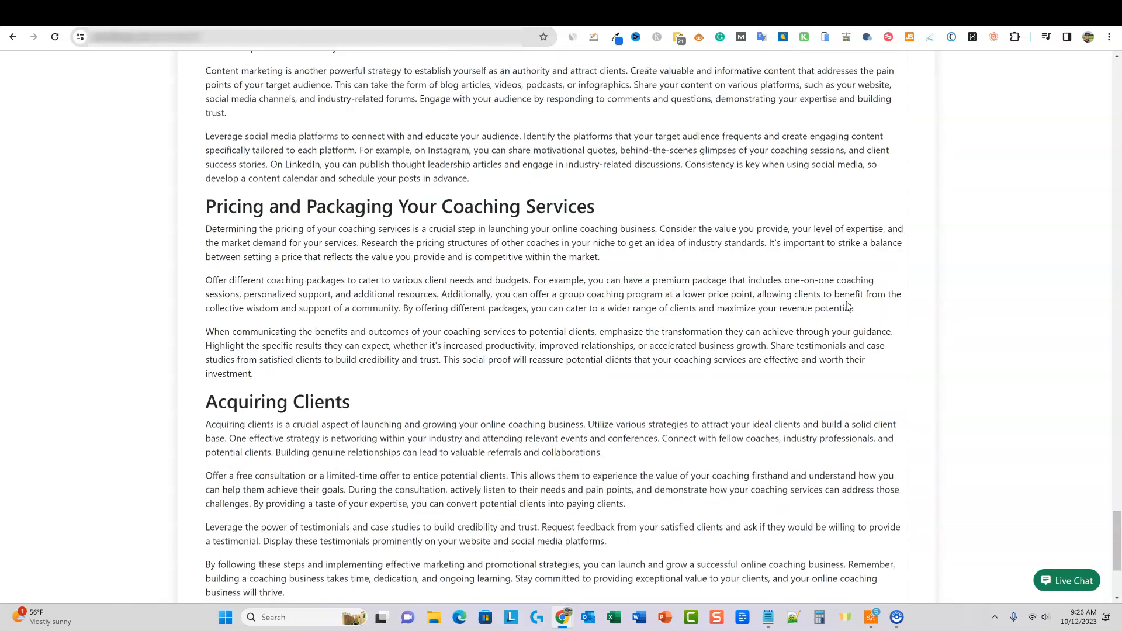
pyautogui.scroll(20, 848, 306)
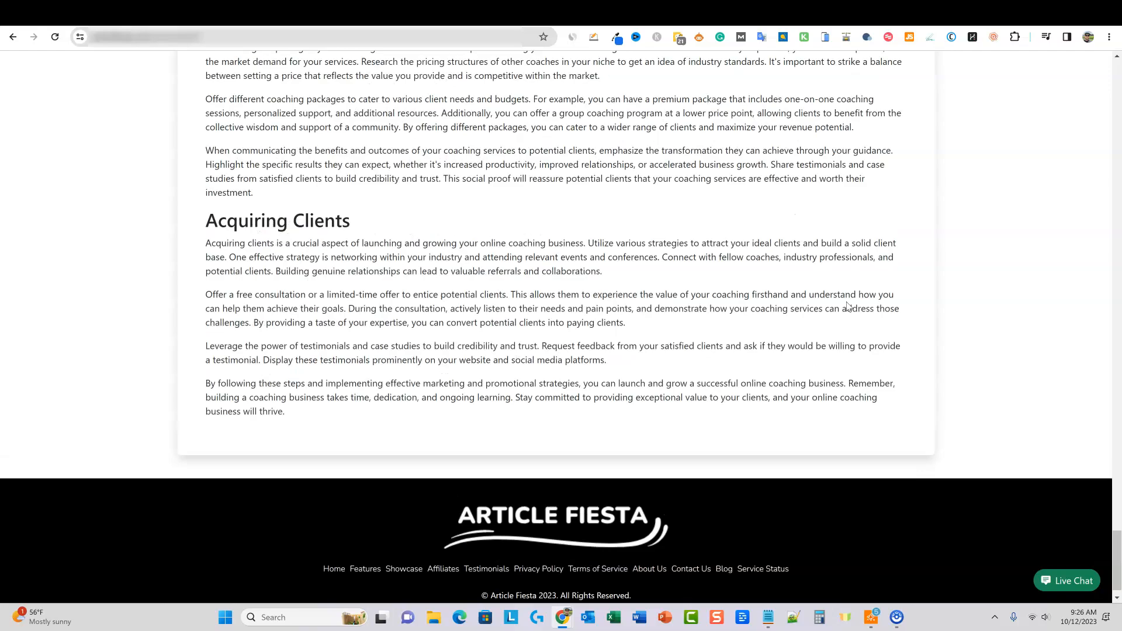
pyautogui.scroll(20, 848, 306)
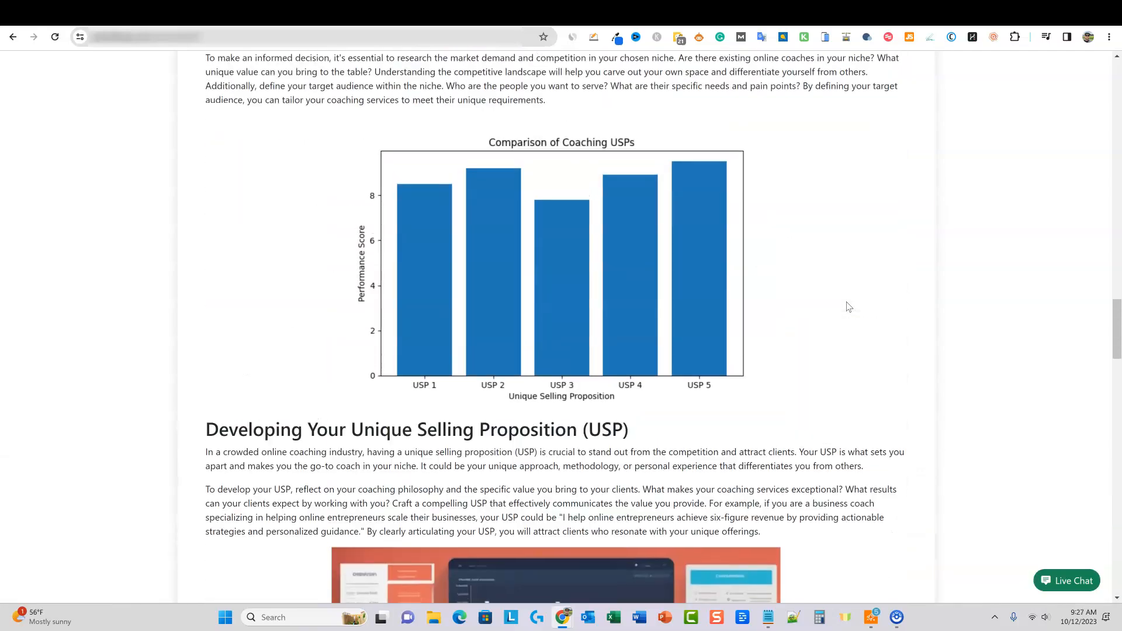
pyautogui.scroll(15, 848, 306)
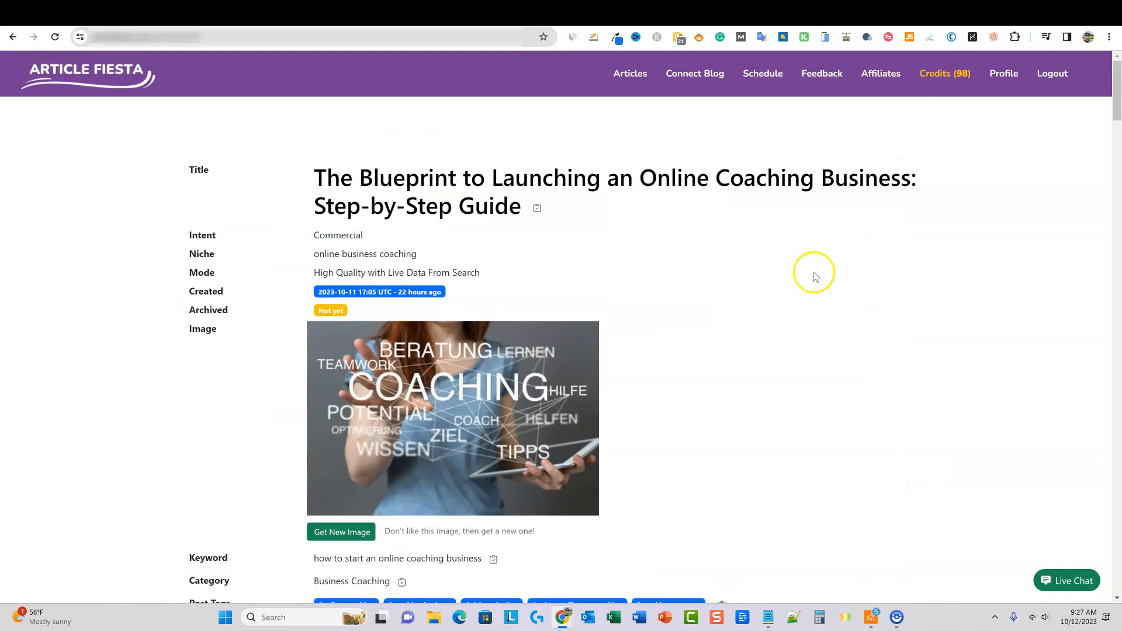
pyautogui.moveTo(316, 175); pyautogui.dragTo(687, 276)
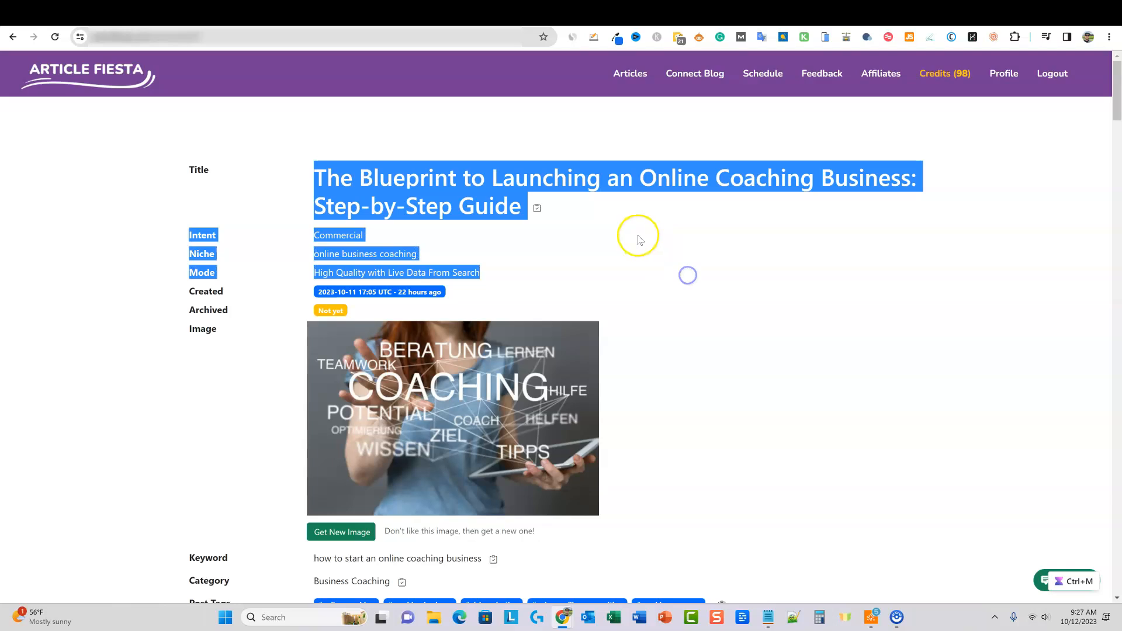
pyautogui.click(558, 255)
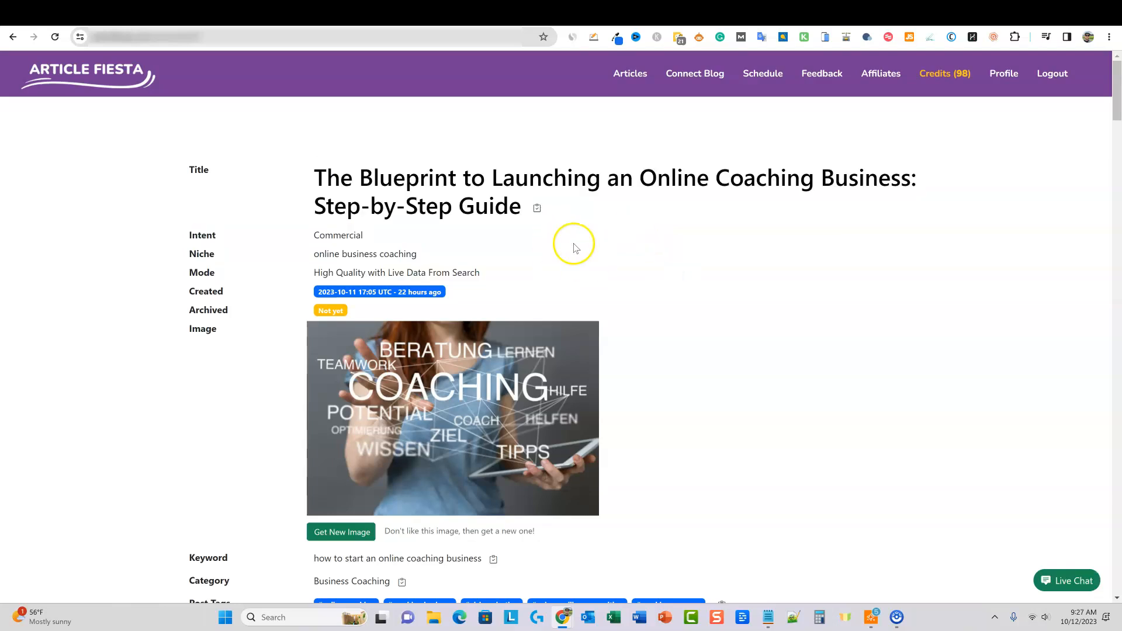